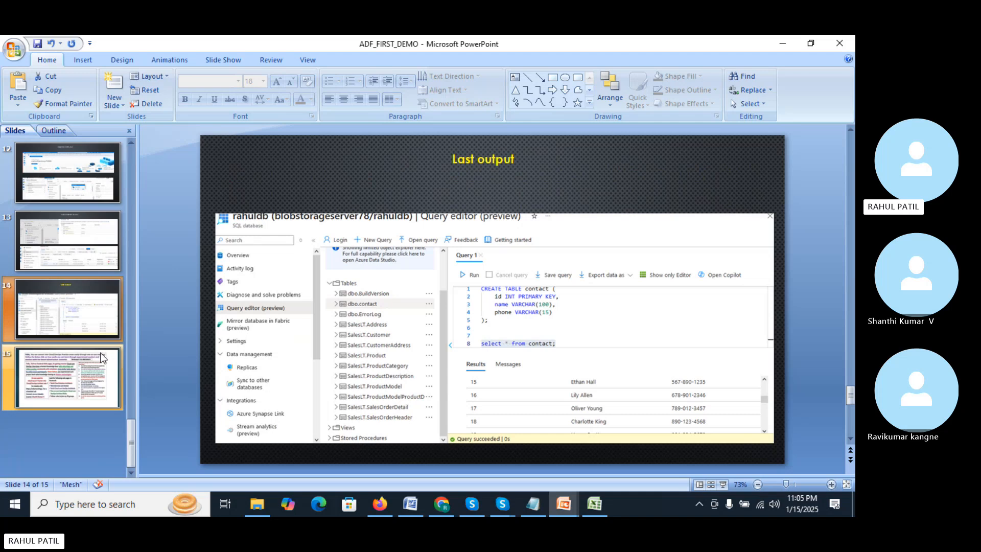
Step: Show slide 15 with the coaching overview and look back through the neighbouring slide thumbnails
click(93, 364)
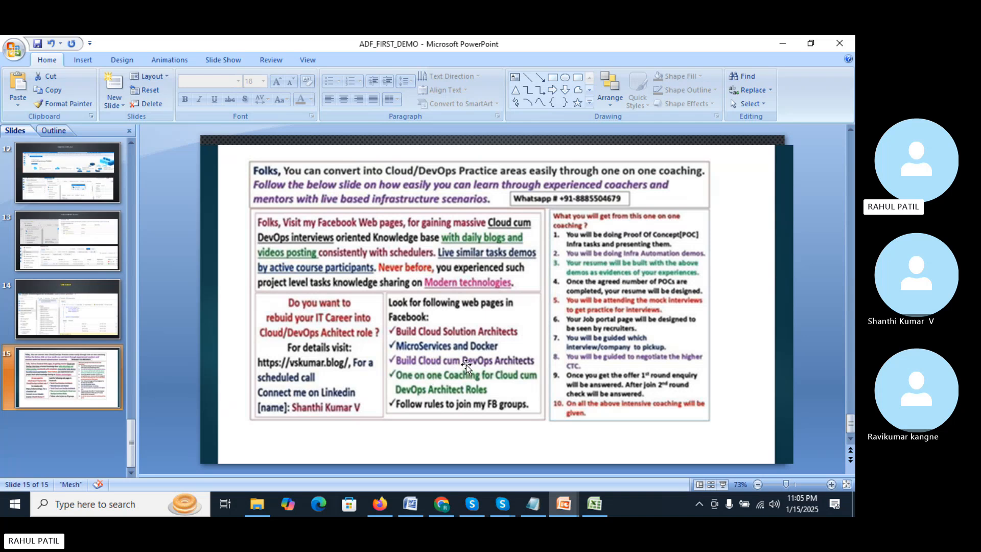
scroll(77, 337, up, 5)
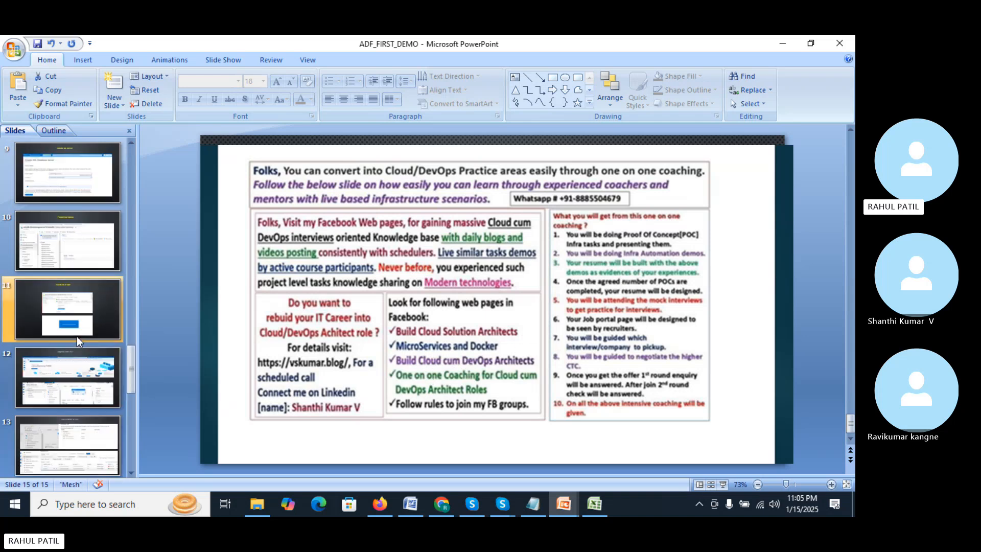
scroll(76, 336, down, 5)
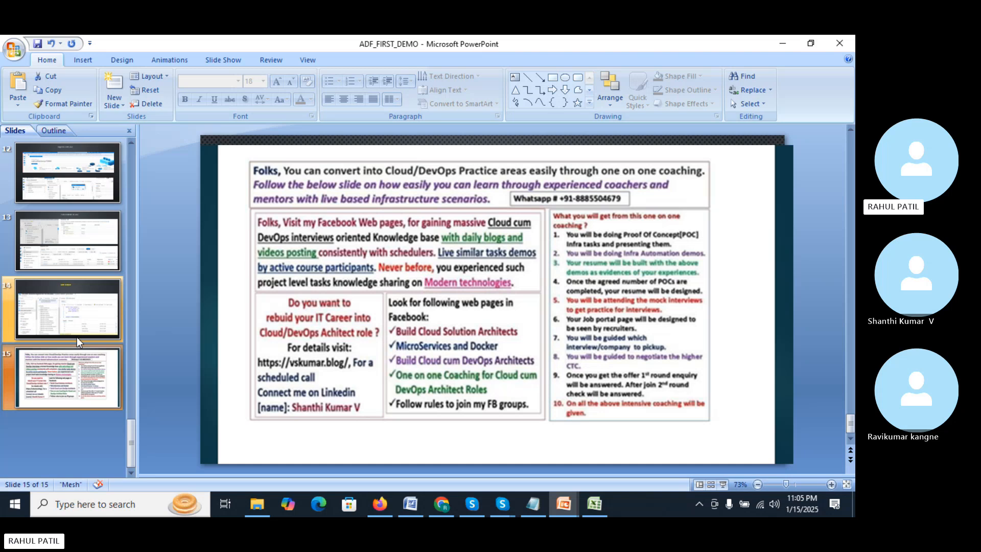
Step: Switch to the Azure portal in Firefox, search for STORAGE, open Storage accounts and start creating a storage account
click(380, 504)
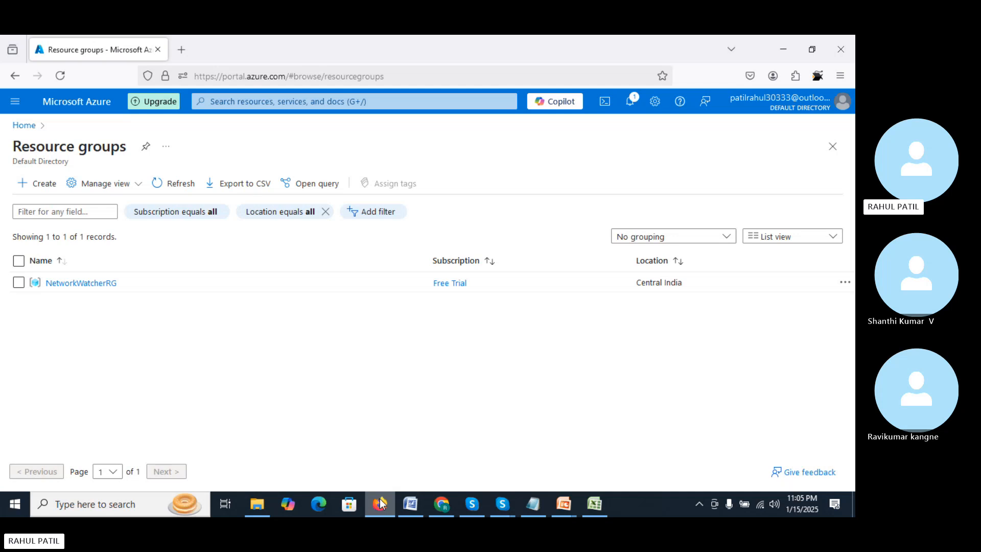
click(274, 106)
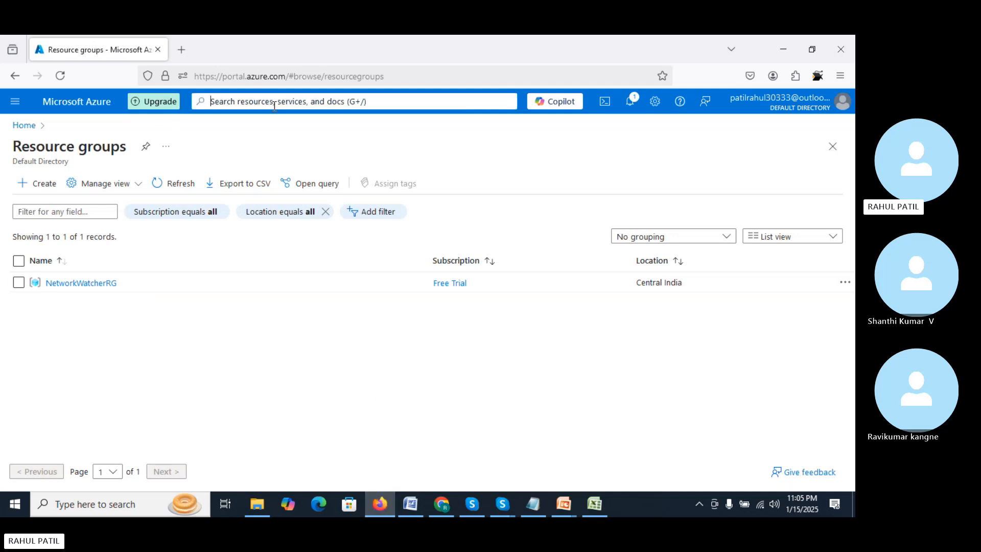
text(sTORAGE)
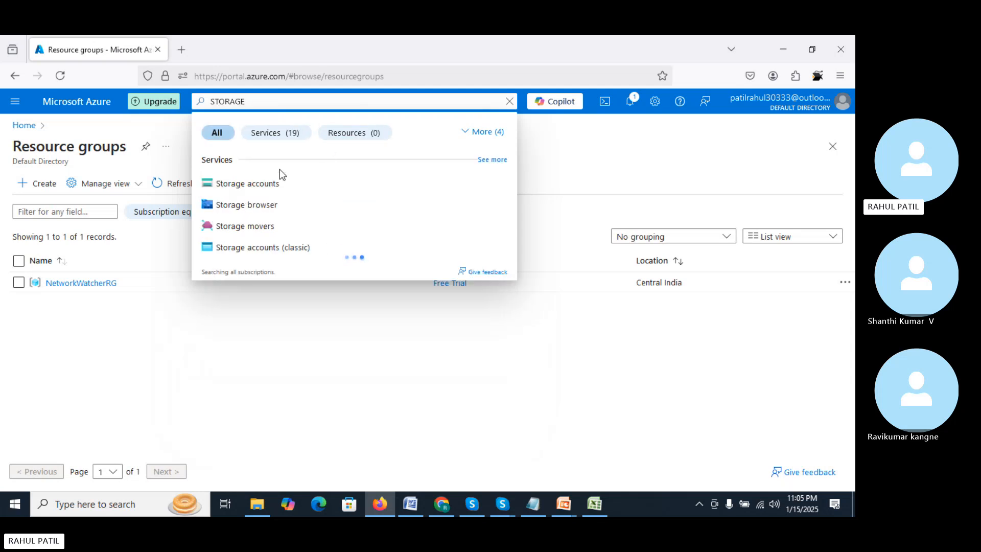
click(260, 190)
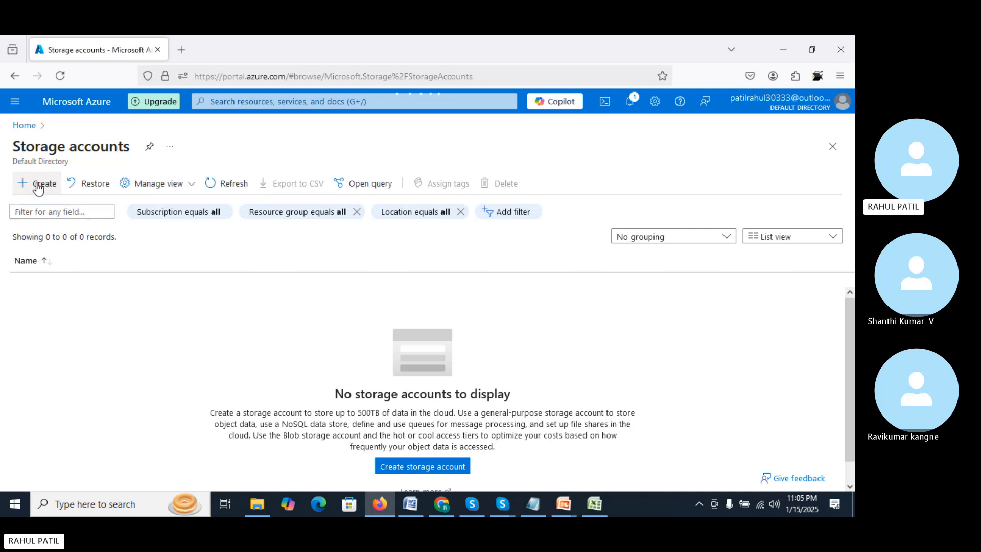
click(37, 187)
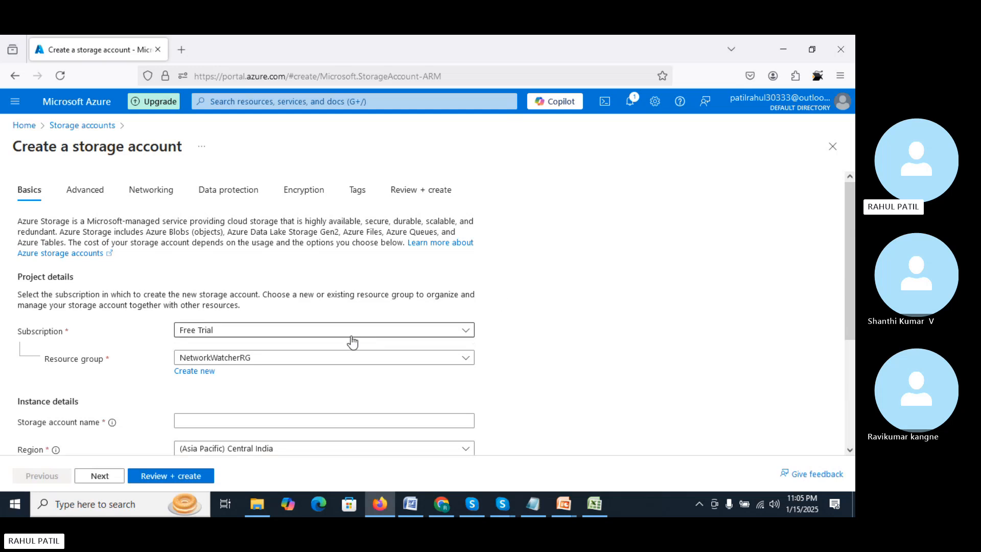
Step: Create a new resource group named storageaccount-rg for the storage account
click(200, 372)
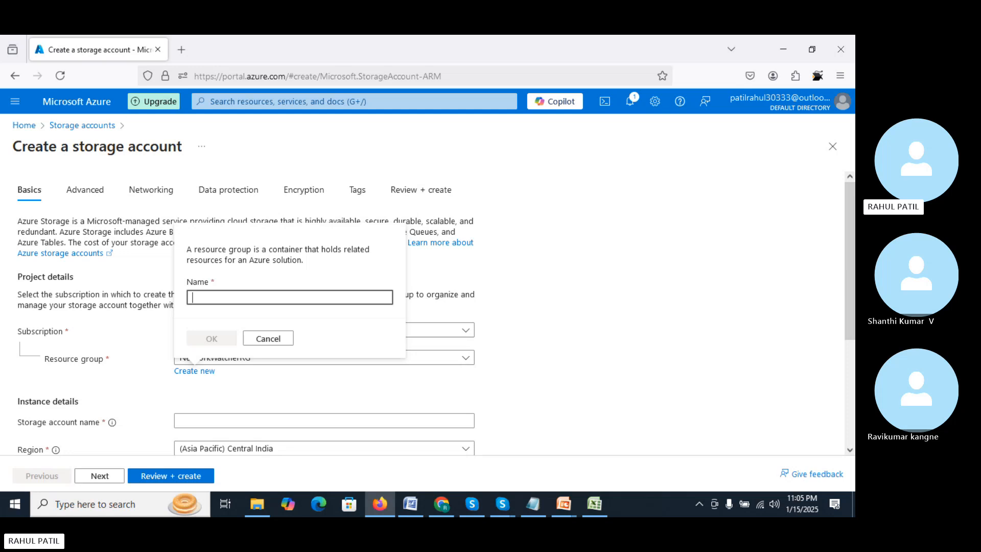
text(STORAGE)
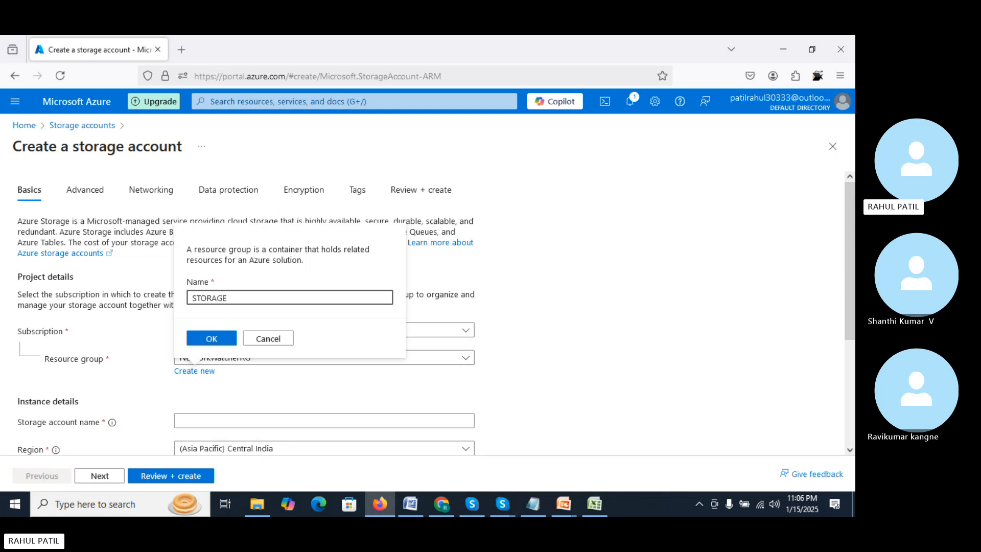
key(BackSpace)
key(BackSpace)
key(BackSpace)
key(BackSpace)
key(BackSpace)
key(BackSpace)
key(BackSpace)
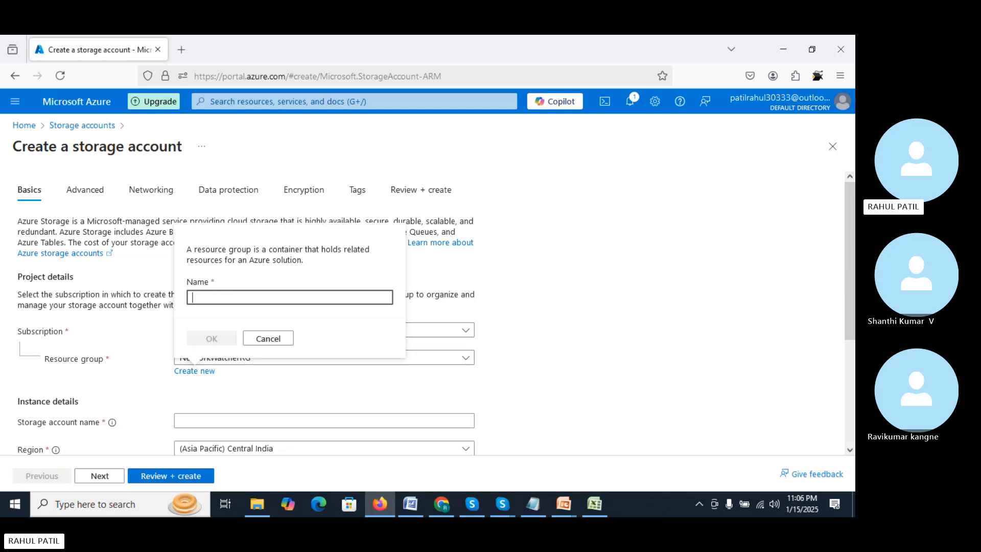
text(storage)
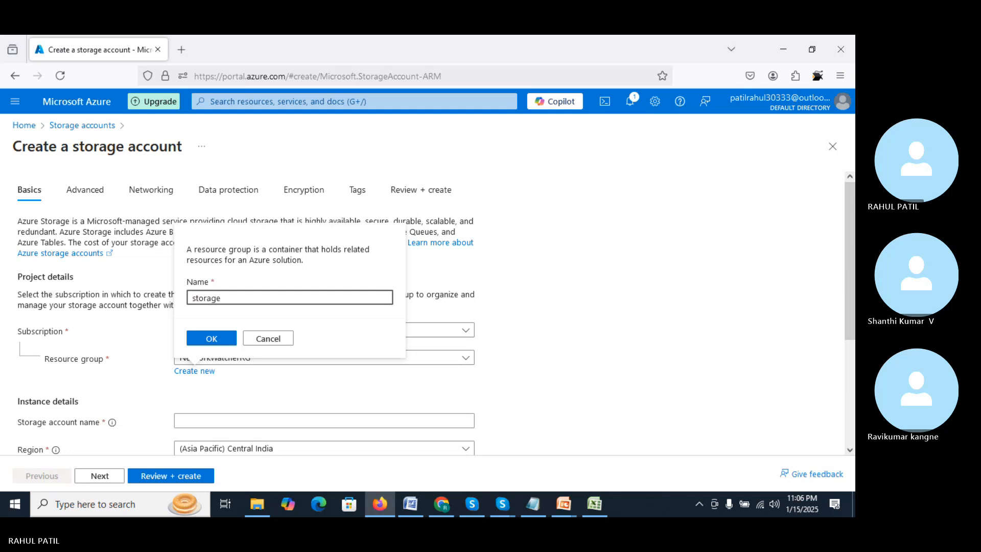
text(accoumnt)
key(BackSpace)
key(BackSpace)
text(t-rg)
click(209, 338)
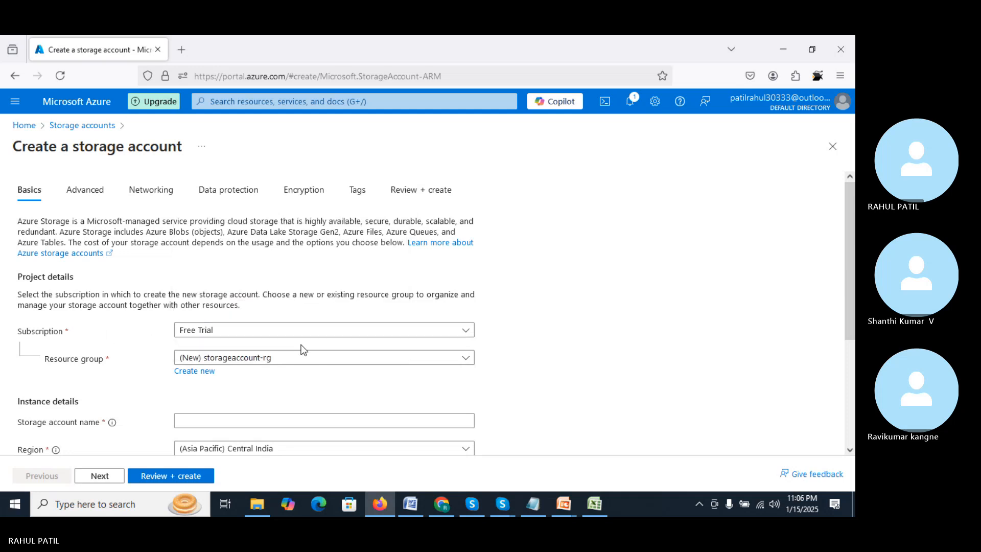
Step: Name the storage account blobstorage78 in the instance details
scroll(301, 347, down, 3)
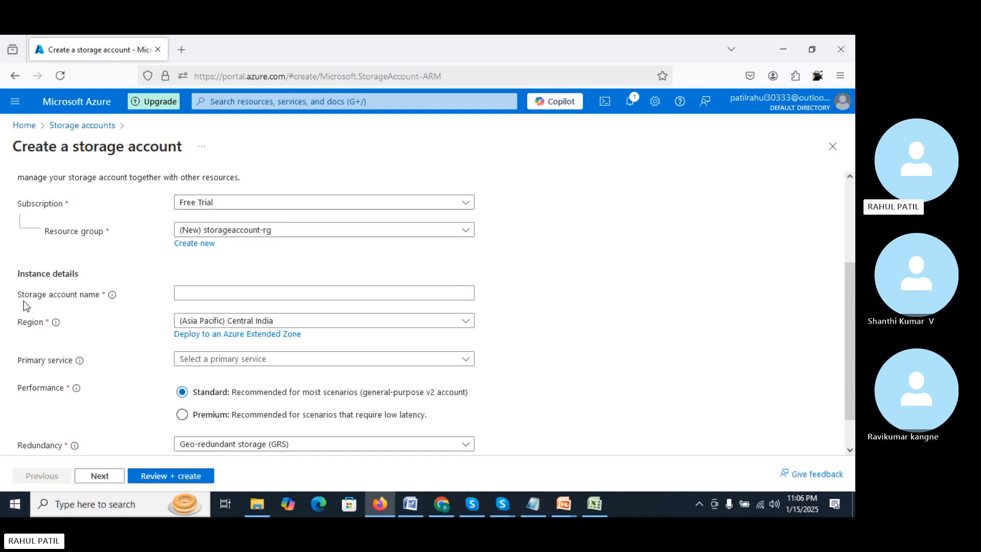
click(192, 295)
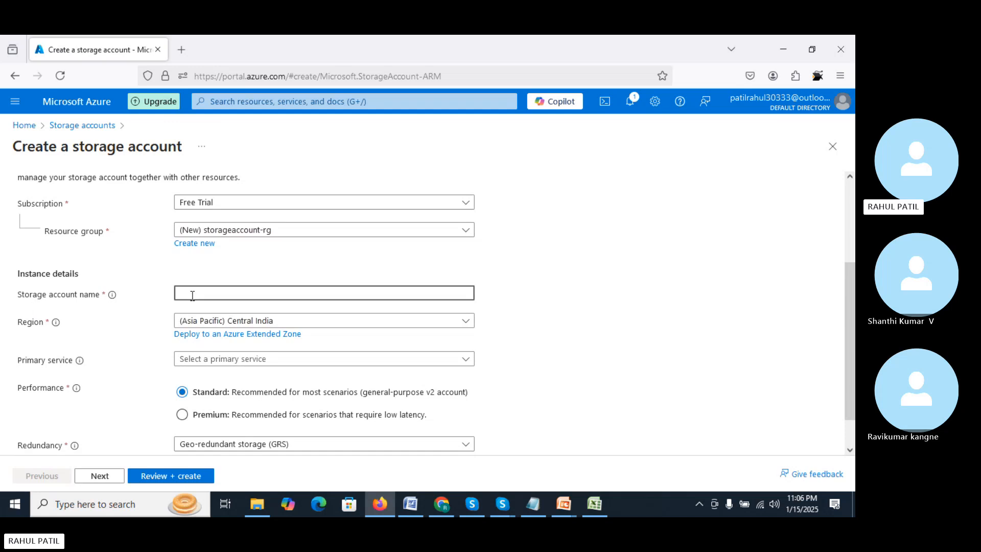
text(blo)
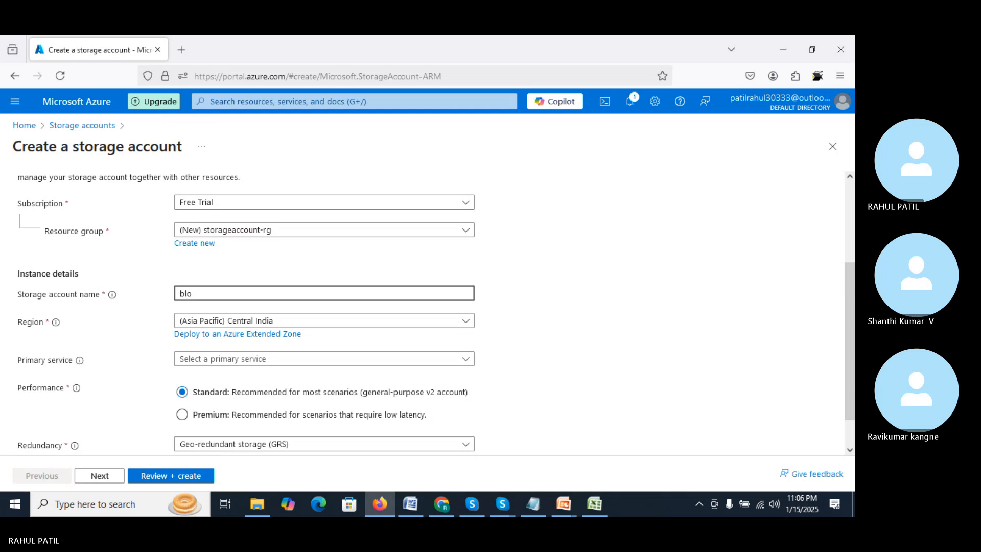
text(bstorage)
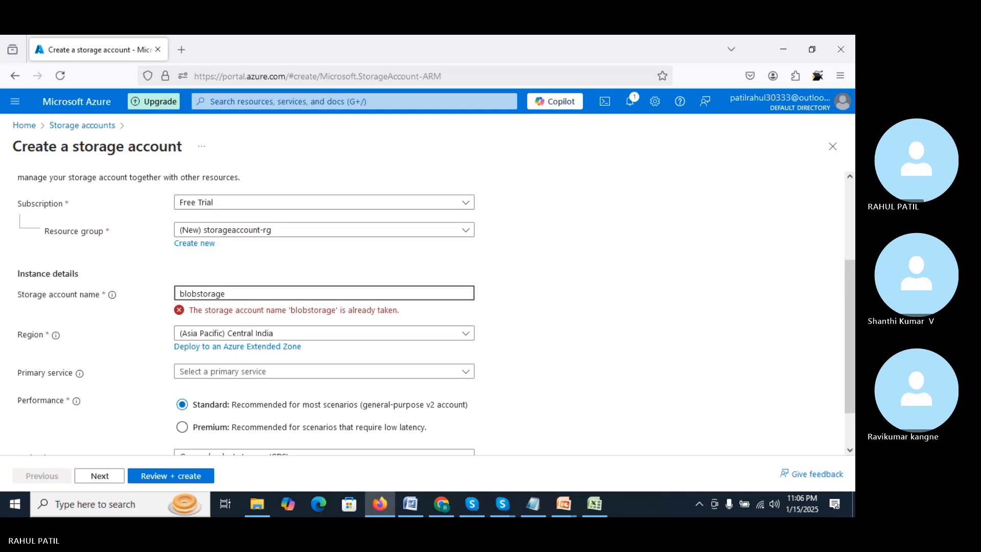
text(78)
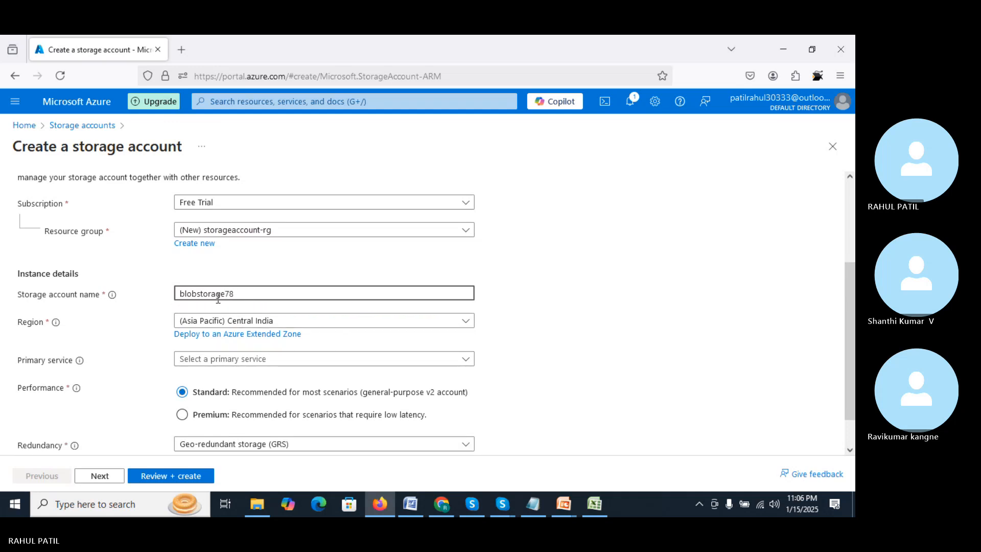
Step: Copy the storage account name and switch to the untitled Notepad file
drag(181, 300, 242, 292)
key(ctrl+c)
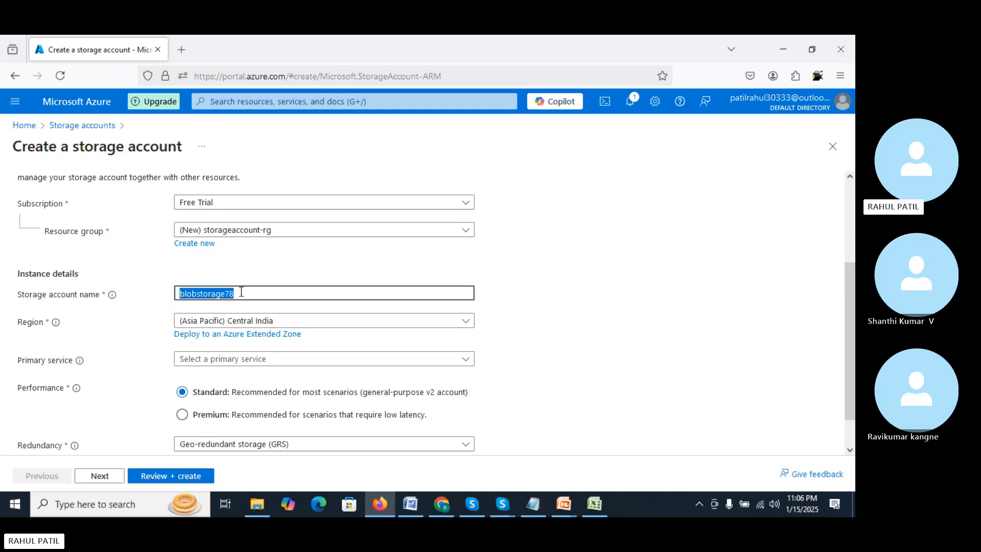
click(533, 504)
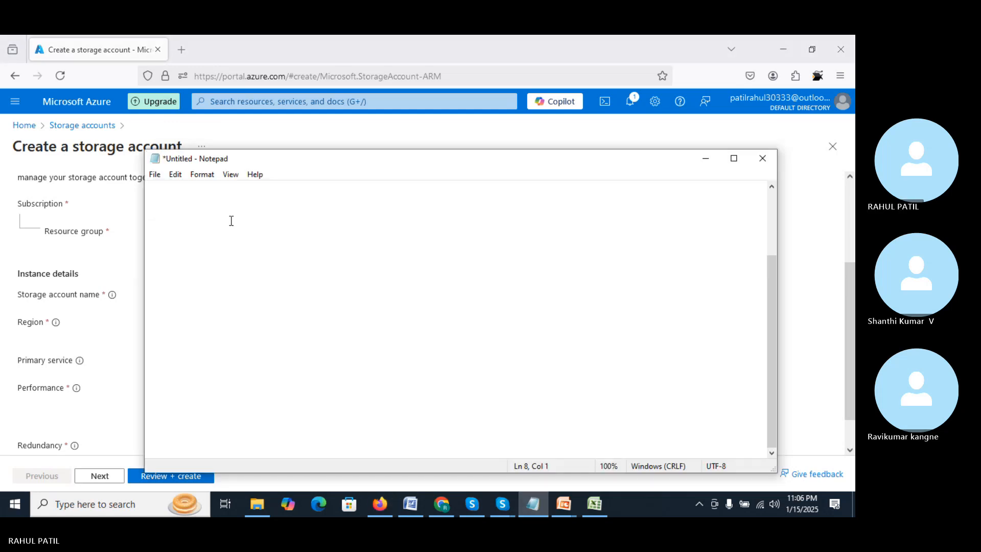
text(stoirage)
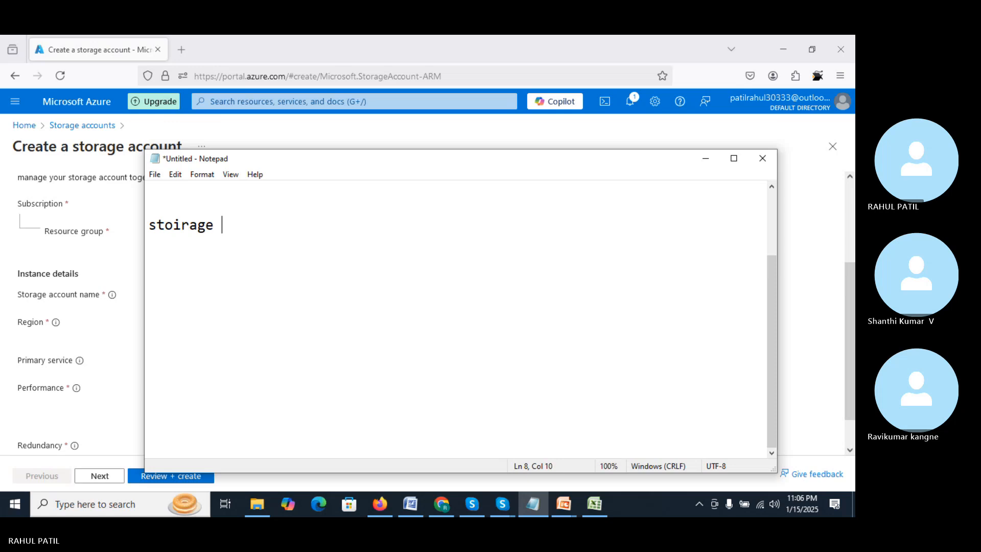
key(BackSpace)
key(BackSpace)
key(BackSpace)
key(BackSpace)
key(ctrl+z)
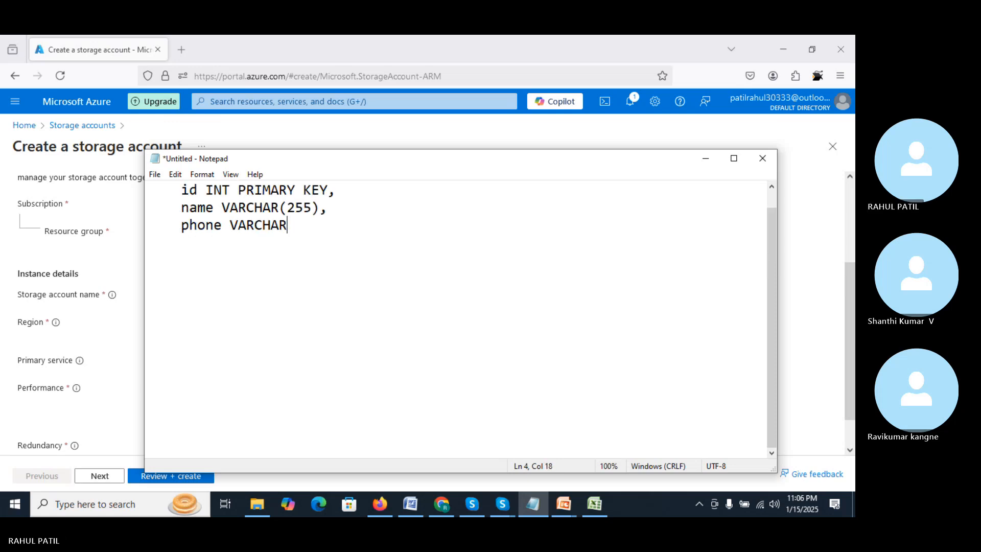
text(st)
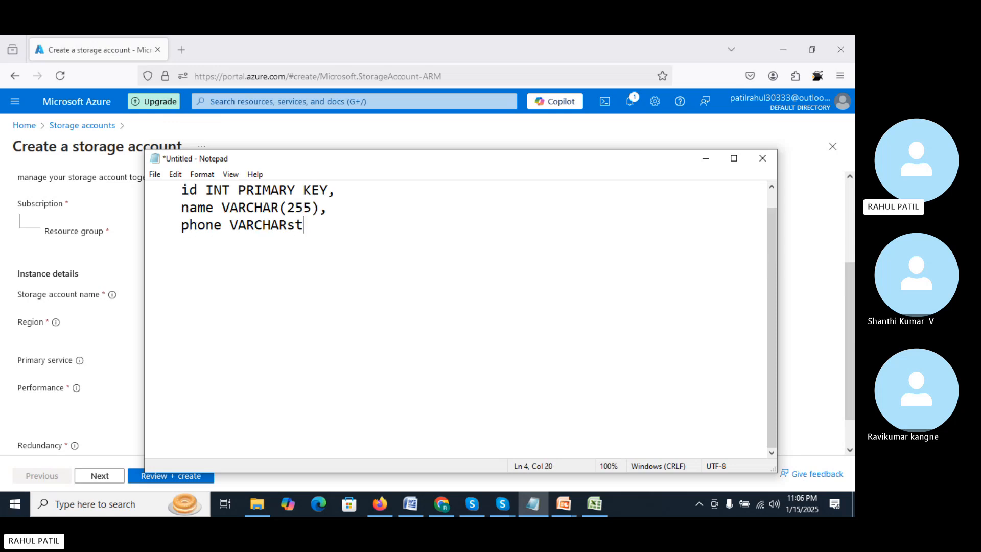
key(ctrl+z)
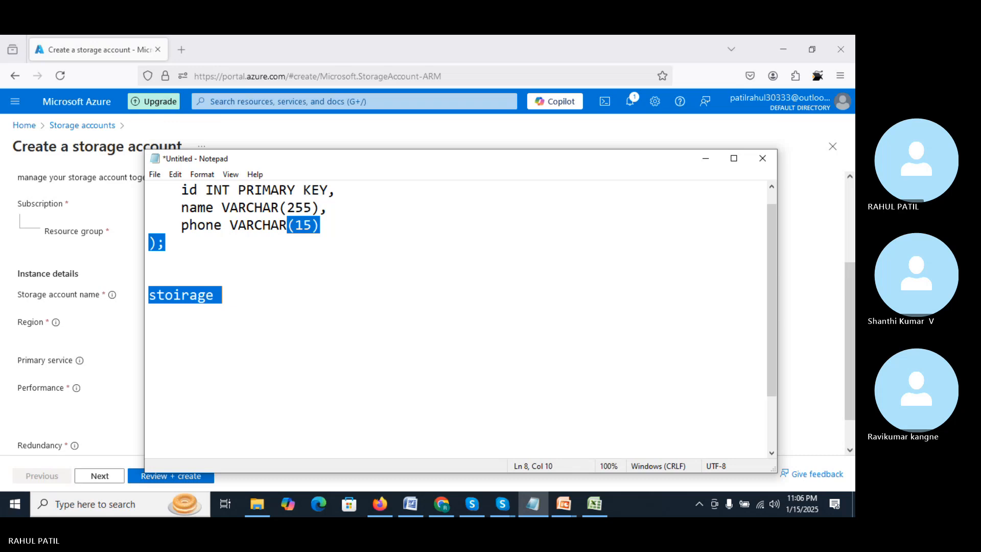
click(193, 291)
click(219, 291)
key(shift+Left)
key(shift+Left)
key(shift+Left)
key(shift+Left)
key(shift+Left)
key(shift+Left)
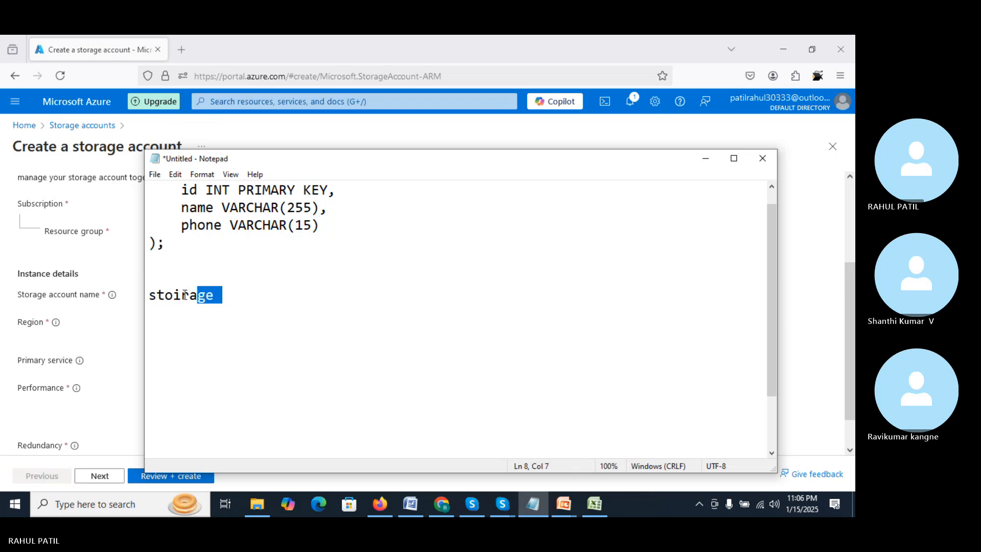
click(230, 301)
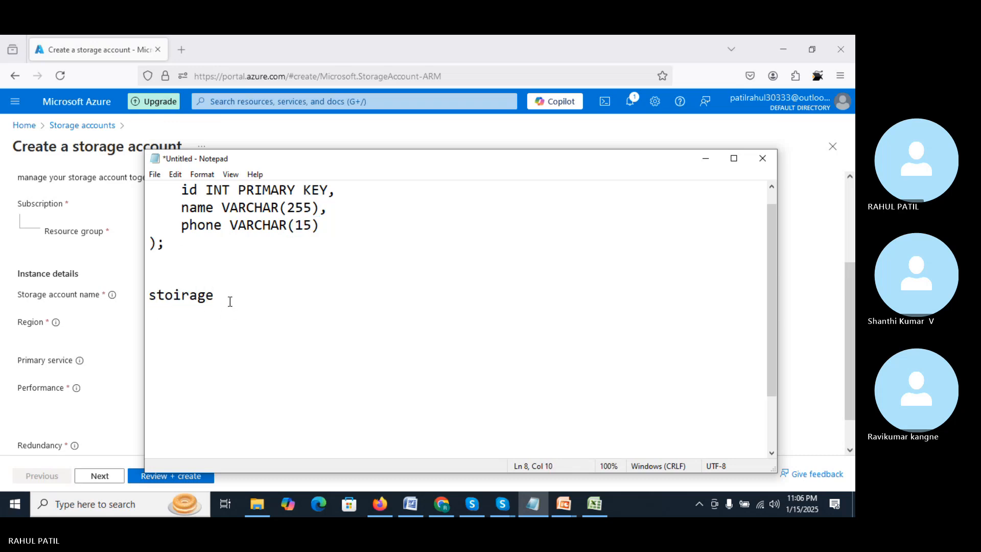
key(BackSpace)
key(BackSpace)
key(BackSpace)
key(BackSpace)
key(BackSpace)
key(BackSpace)
key(BackSpace)
key(BackSpace)
key(BackSpace)
key(BackSpace)
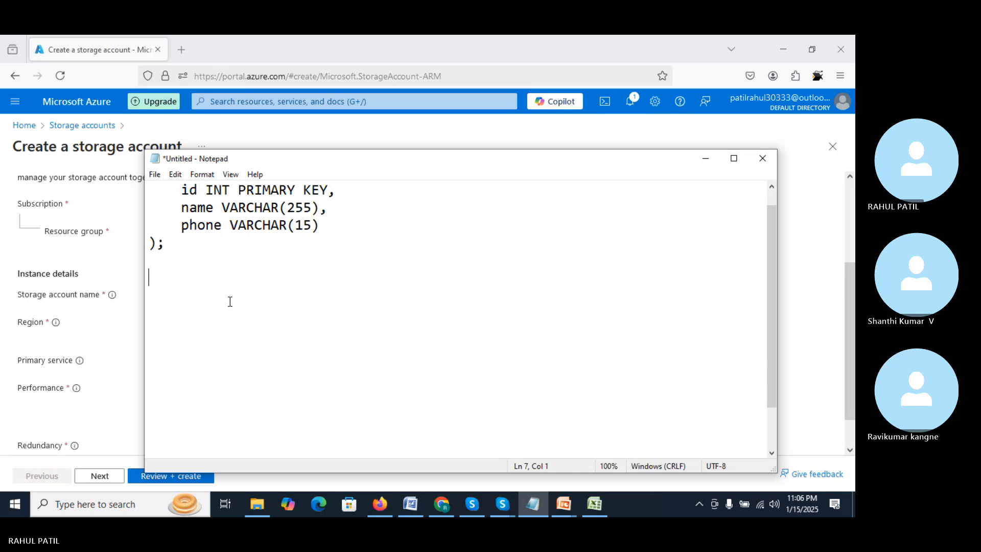
Step: Add blank lines below the SQL code and write the note "storage ac name -blobstorage78", pasting in the copied account name
key(Return)
key(Return)
key(Return)
key(Return)
key(Return)
key(Return)
key(Return)
key(Return)
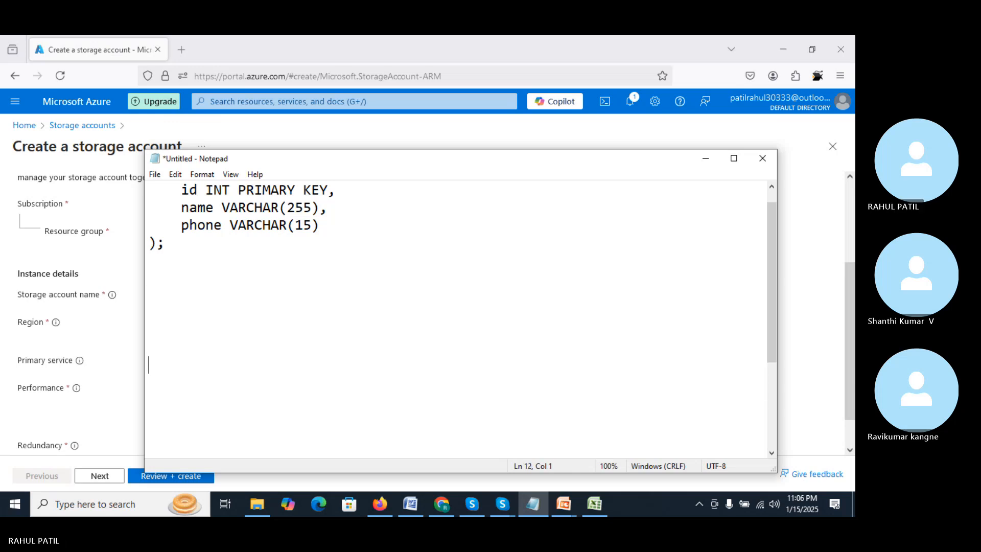
key(Return)
key(Return)
key(Return)
key(Return)
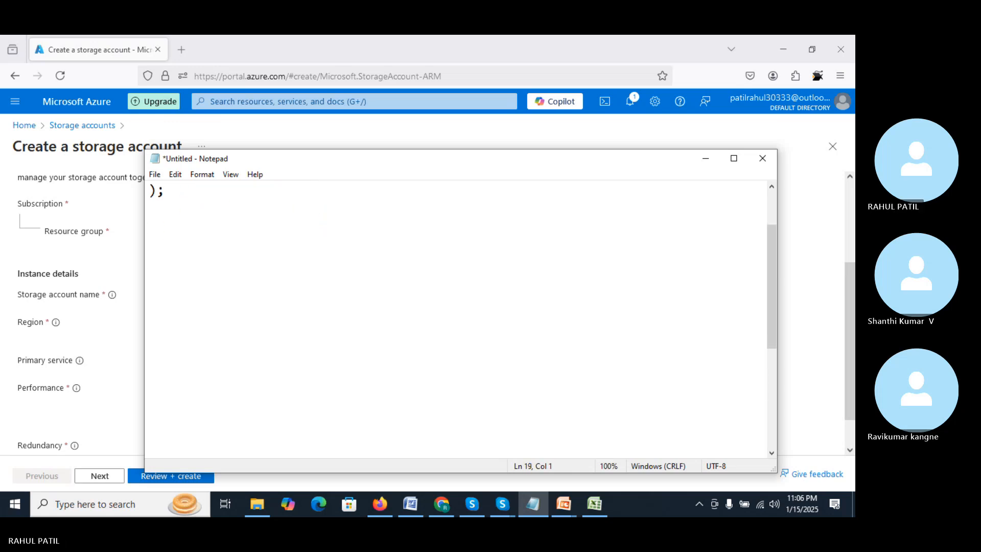
click(164, 285)
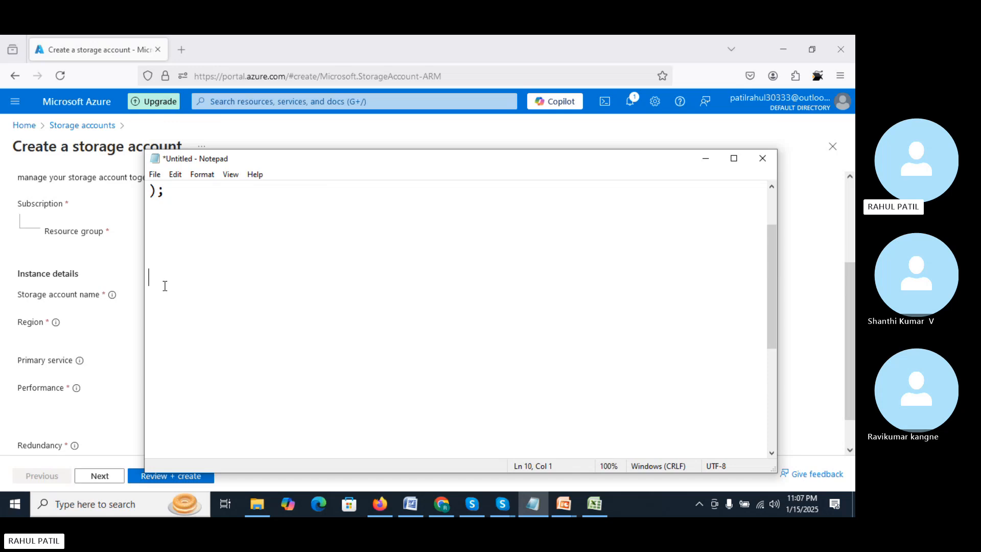
text(st)
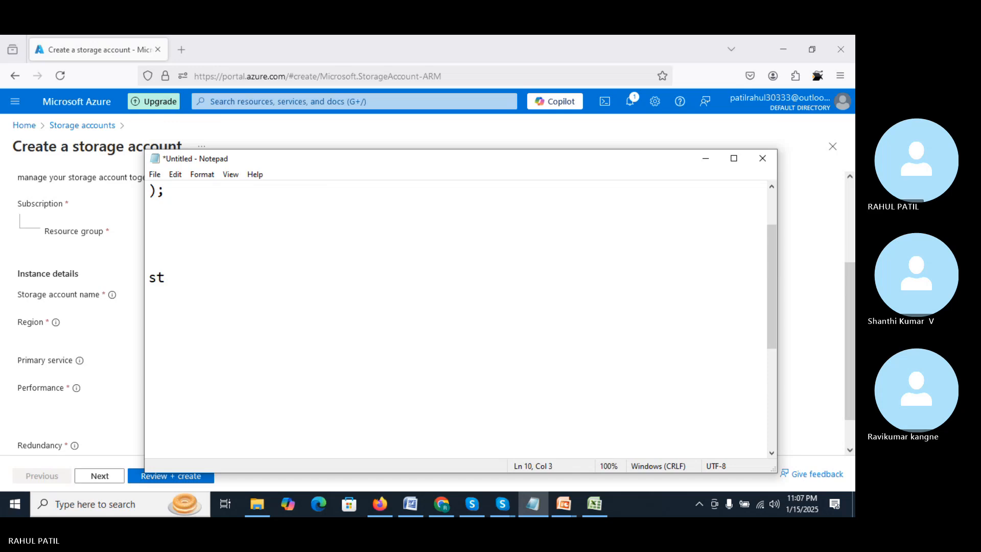
text(orage ac bane)
key(BackSpace)
key(BackSpace)
key(BackSpace)
key(BackSpace)
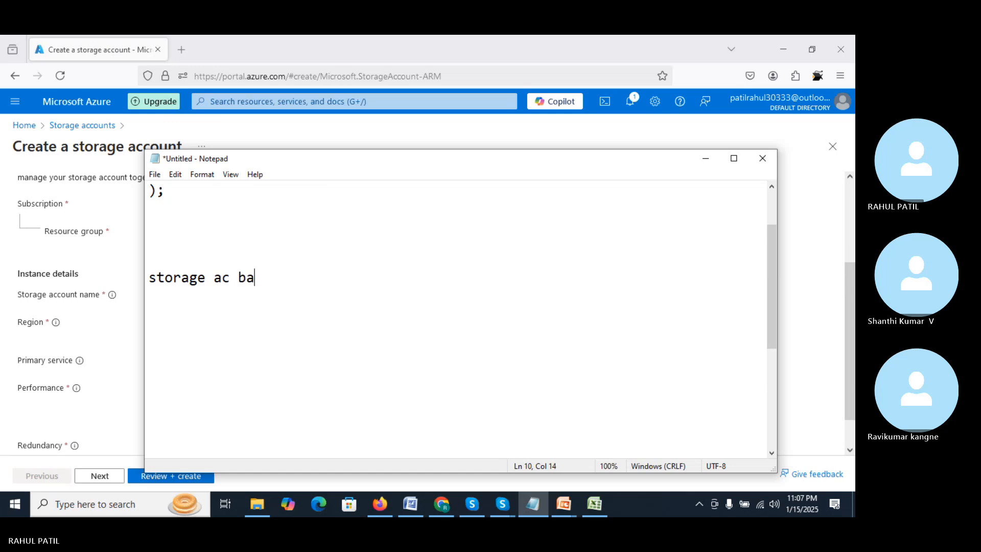
text(name -)
key(ctrl+v)
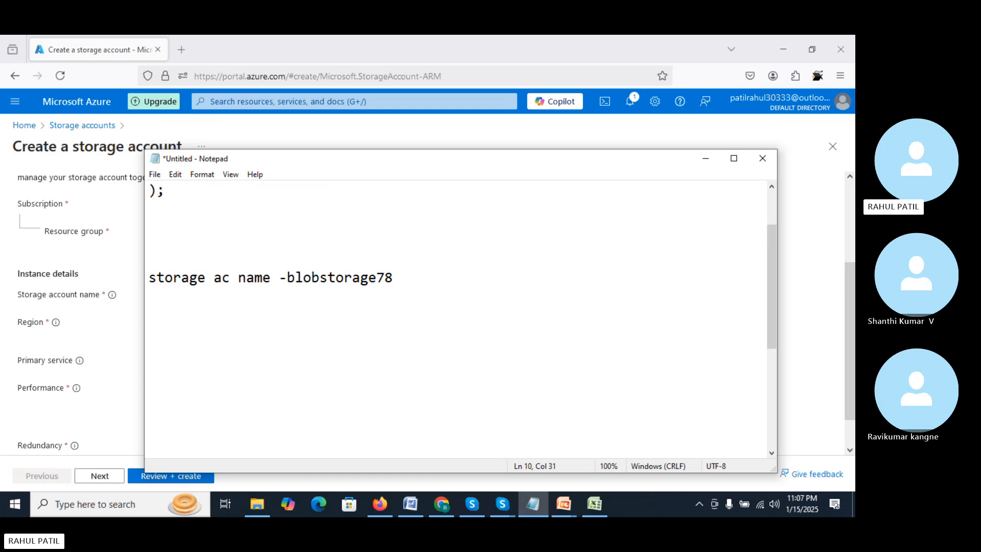
Step: Return to the storage account form and set the primary service to Azure Blob Storage or Azure Data Lake Storage Gen 2
click(704, 162)
click(547, 281)
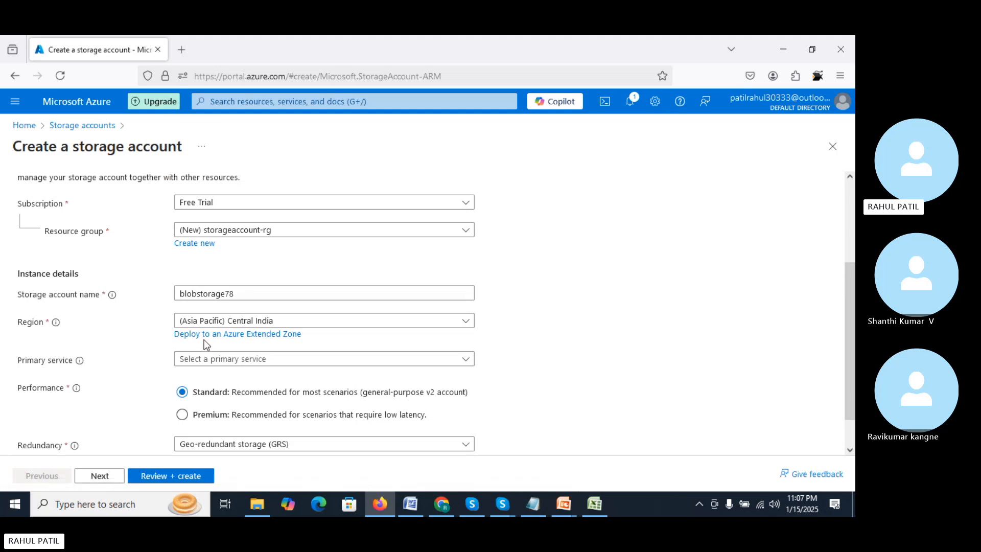
click(221, 360)
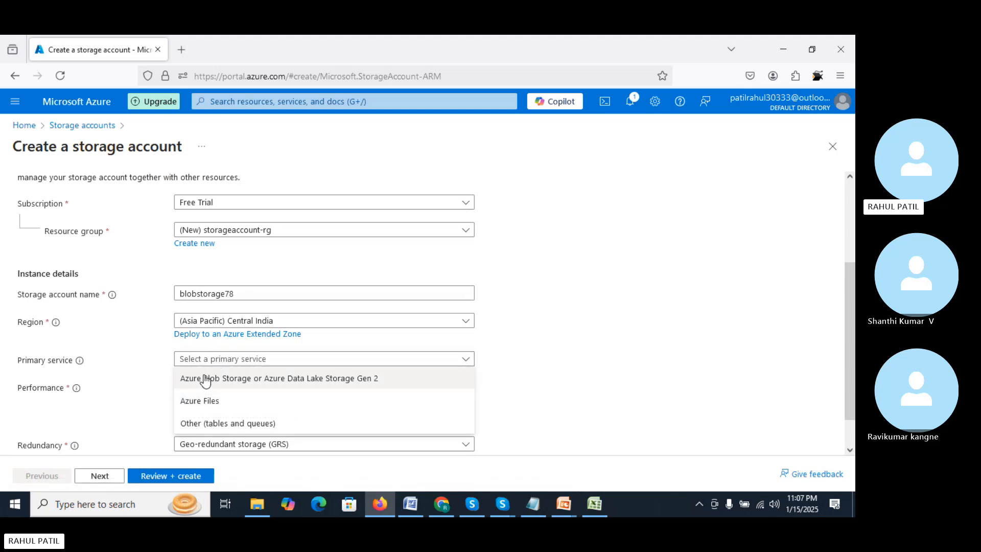
click(209, 377)
Step: Set the storage account's redundancy to Locally-redundant storage (LRS)
scroll(315, 387, down, 1)
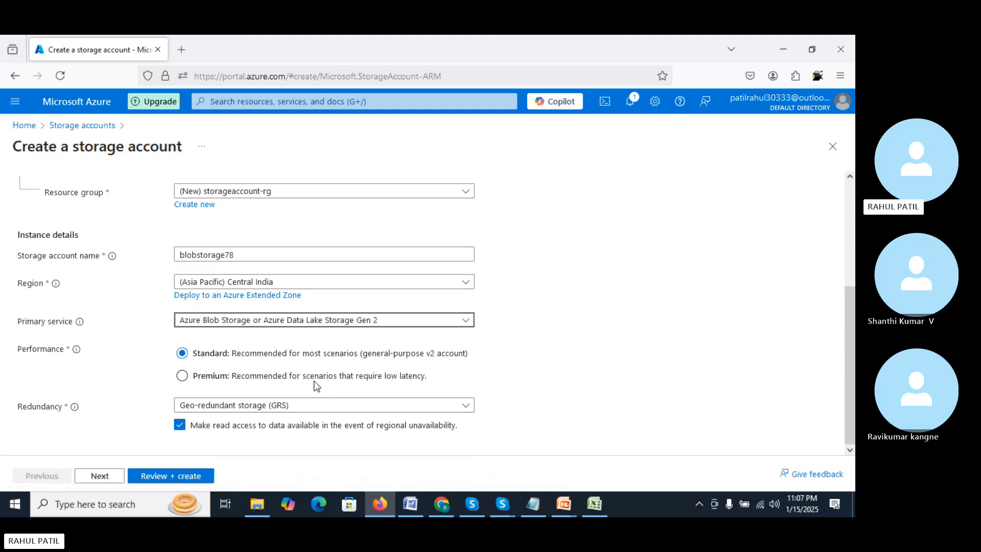
click(289, 406)
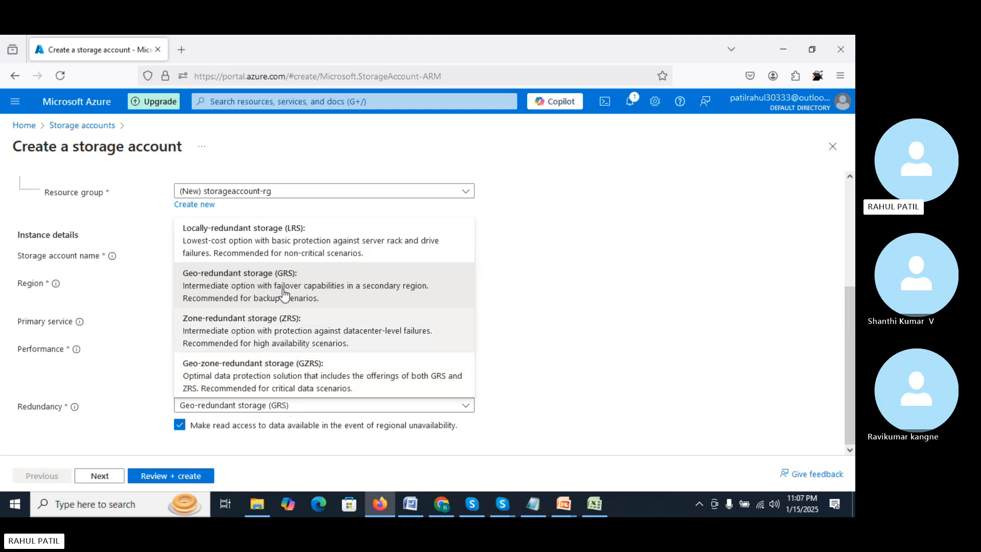
click(281, 247)
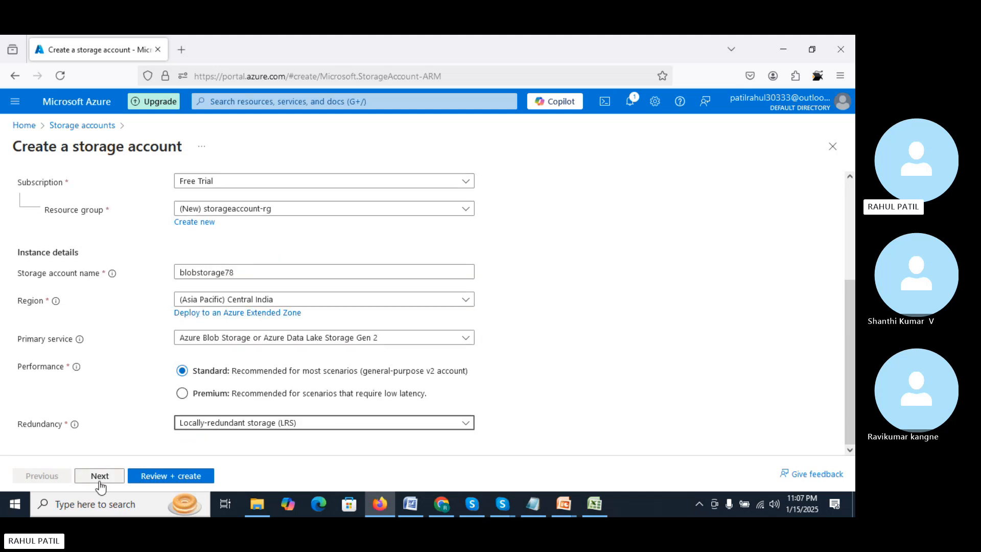
scroll(219, 329, up, 3)
scroll(219, 329, down, 3)
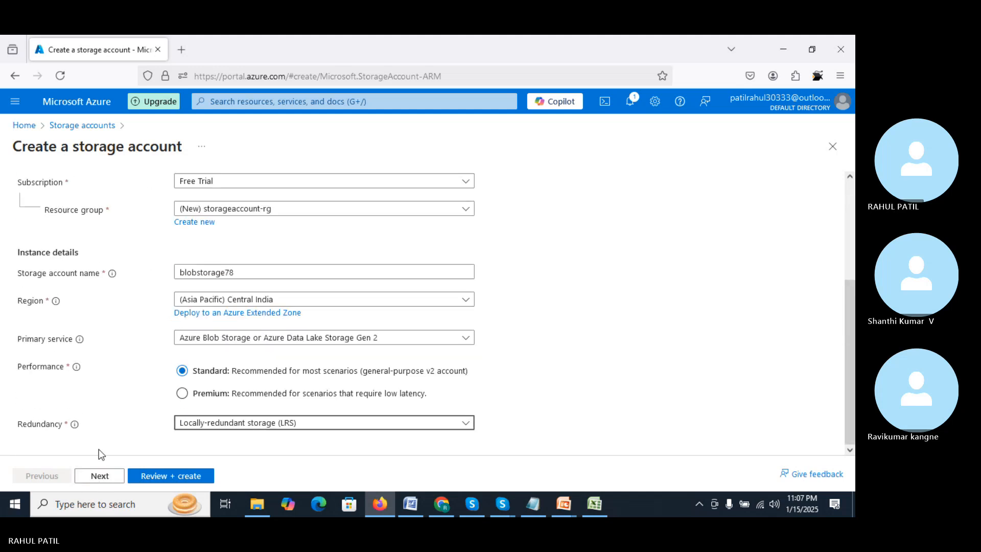
Step: Proceed from the basic settings through the Advanced and Networking settings, accepting their defaults
click(98, 476)
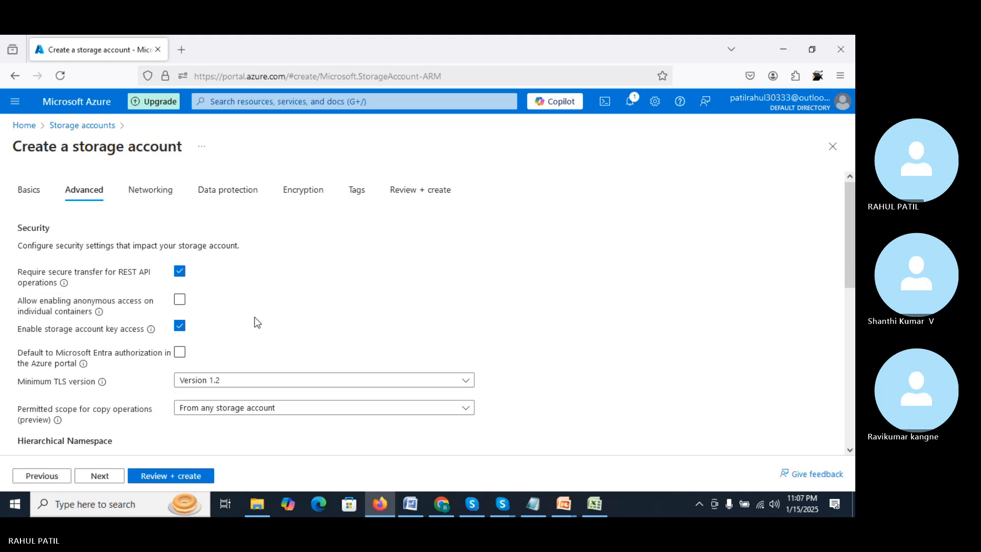
scroll(255, 319, down, 3)
scroll(254, 321, down, 3)
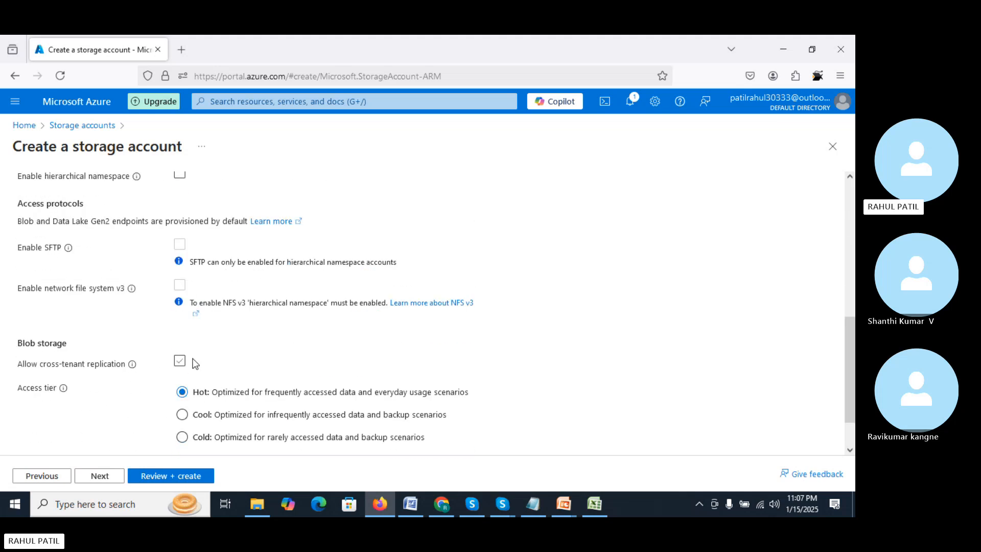
scroll(194, 359, down, 1)
click(103, 477)
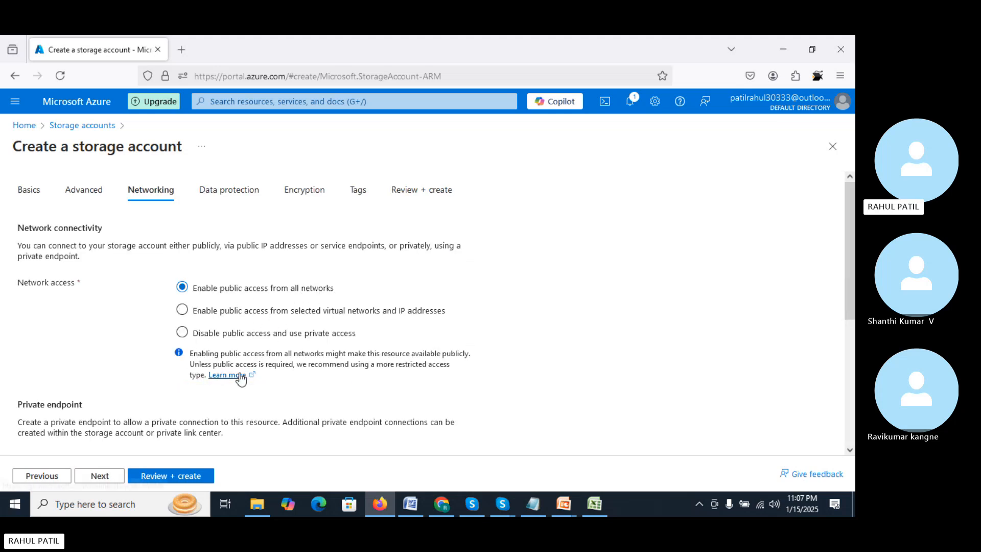
scroll(223, 400, down, 1)
scroll(223, 400, down, 2)
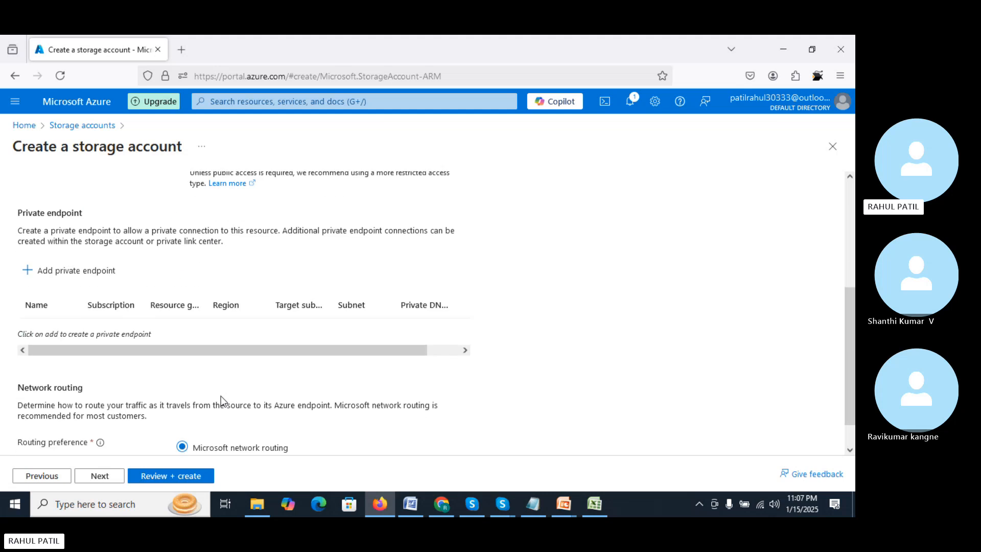
click(112, 477)
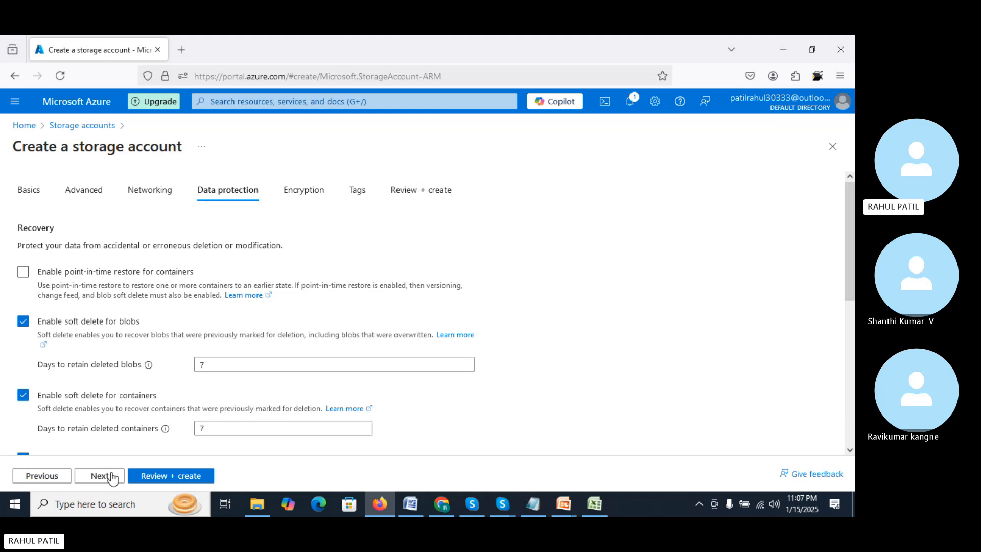
Step: Accept the default data protection and encryption settings, leave the tags empty, and create the storage account
click(111, 477)
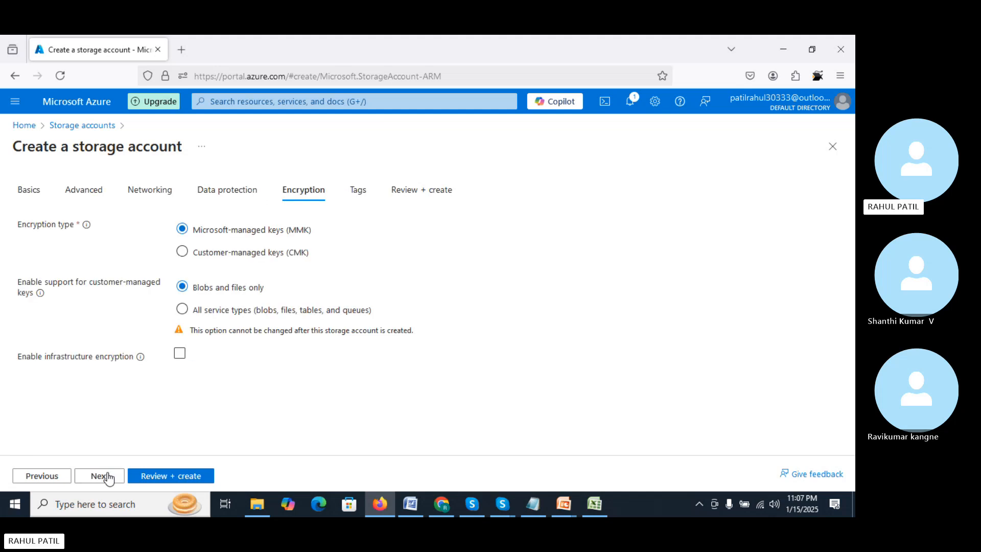
click(108, 476)
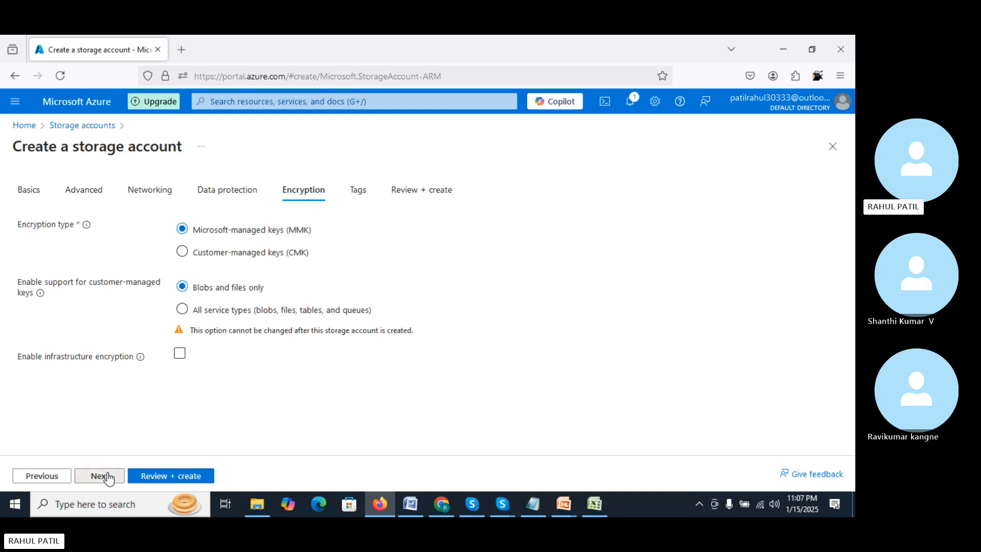
click(160, 475)
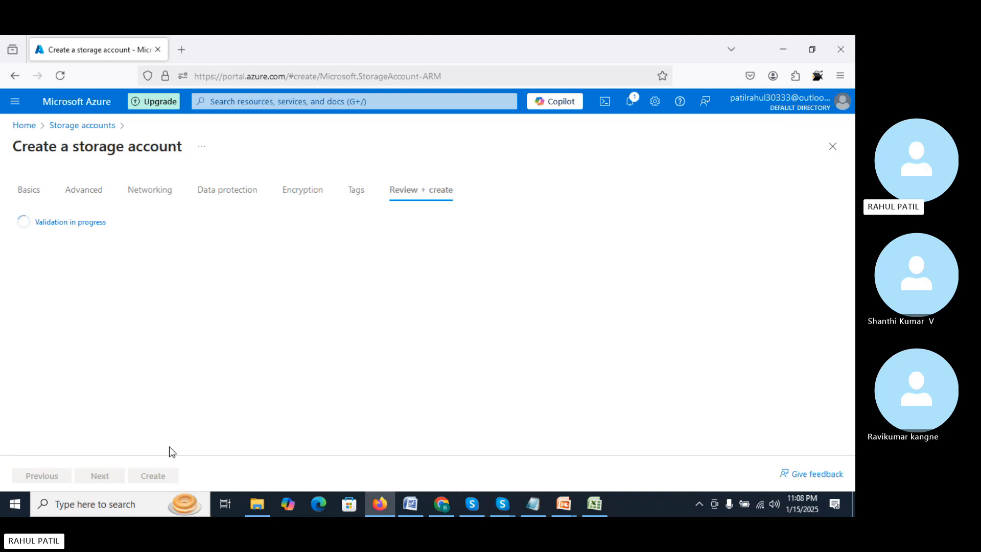
click(152, 476)
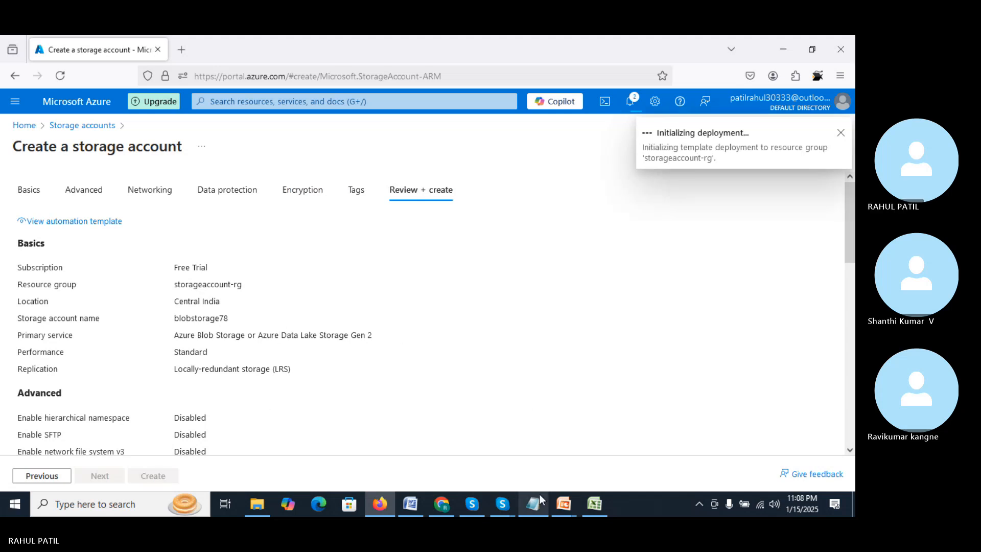
Step: Switch to the Notepad notes, insert a space before blobstorage78 in the storage account line, and return to the browser
mouse_move(538, 497)
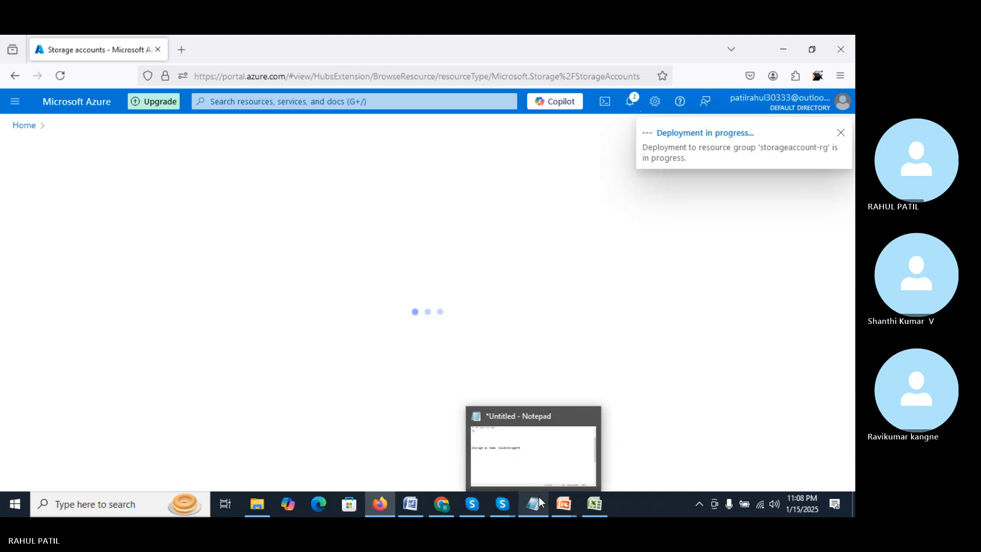
click(530, 459)
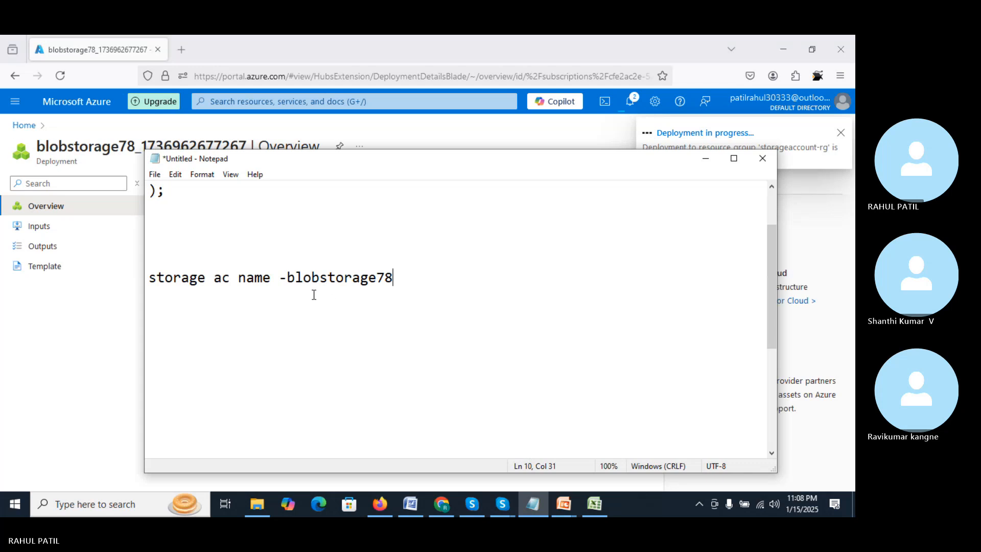
click(287, 278)
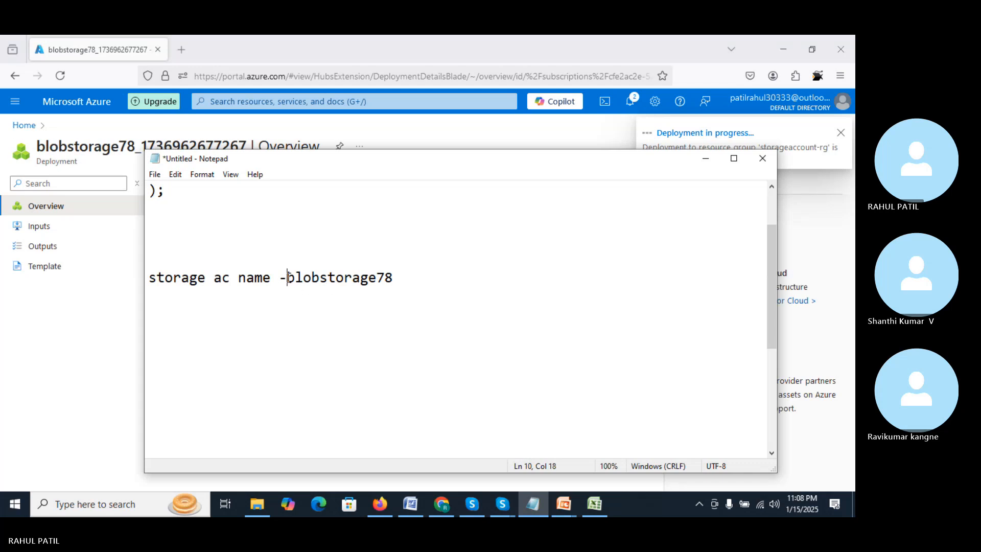
click(706, 158)
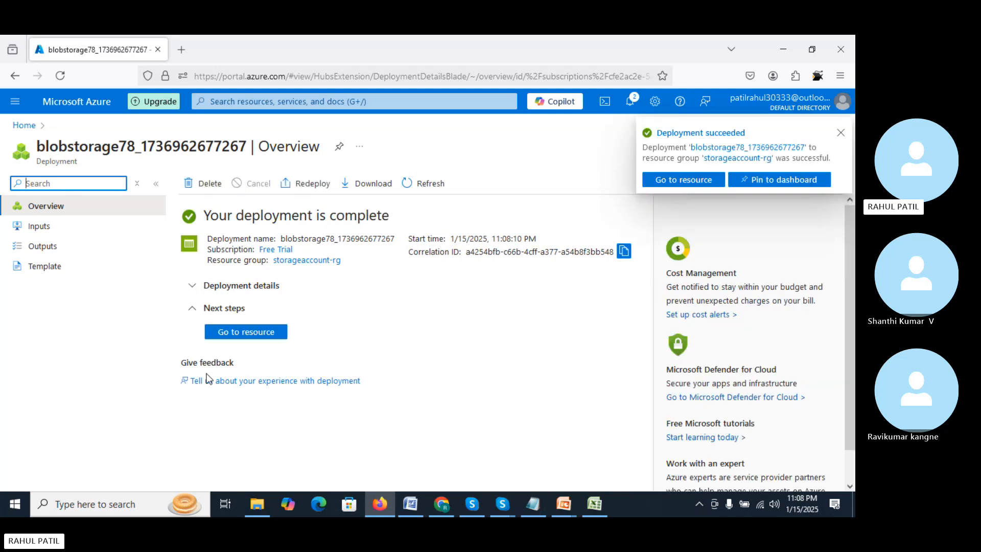
Step: Open the deployed blobstorage78 resource and go to its list of data storage containers
click(269, 335)
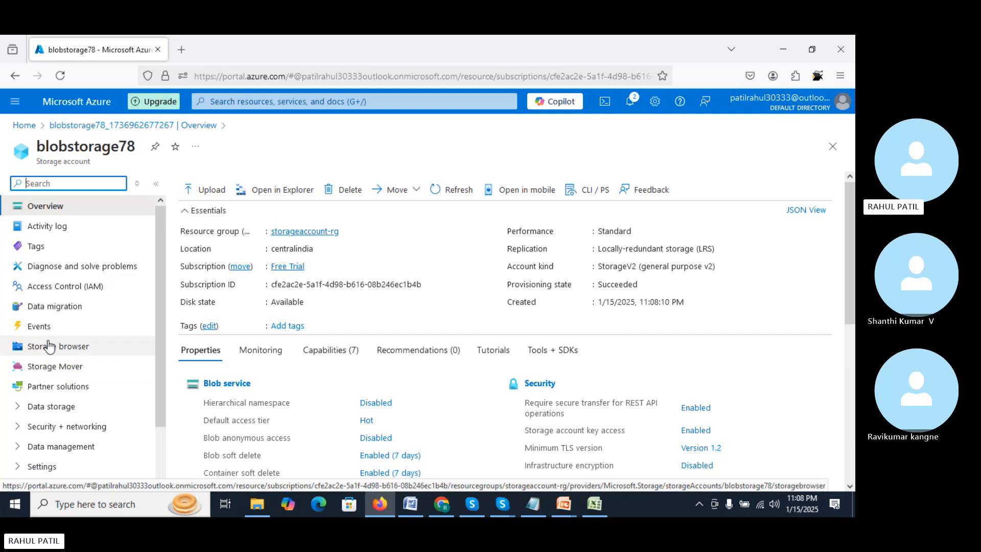
scroll(46, 357, down, 2)
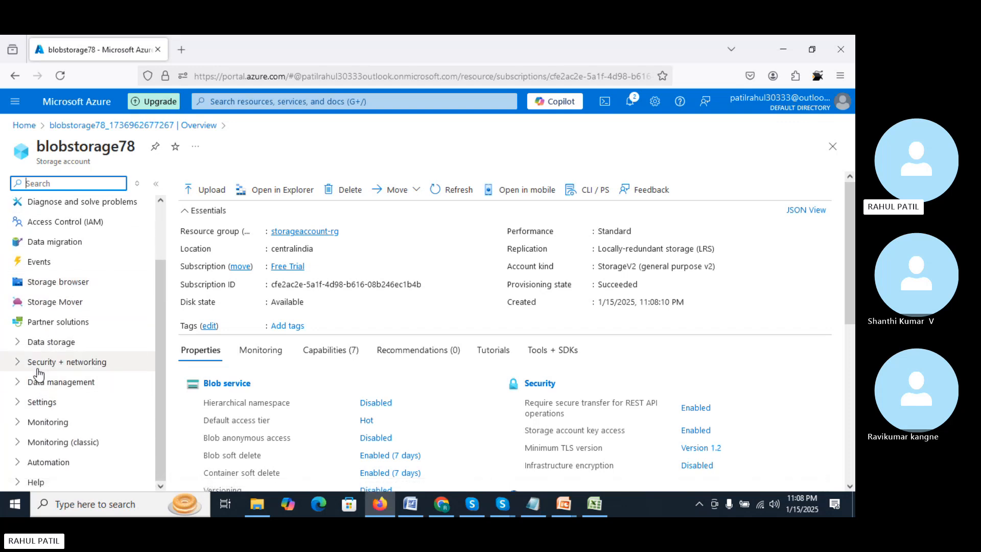
click(19, 344)
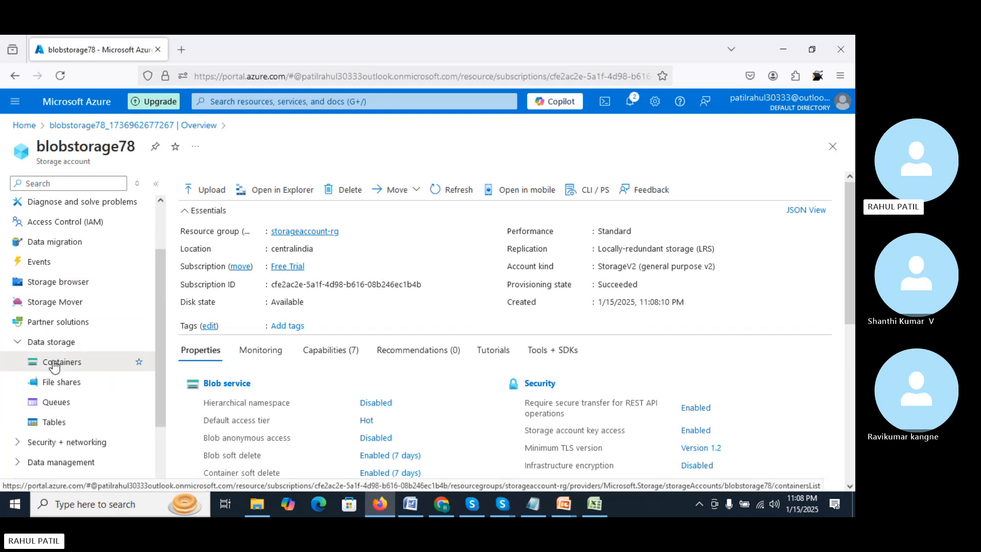
click(55, 366)
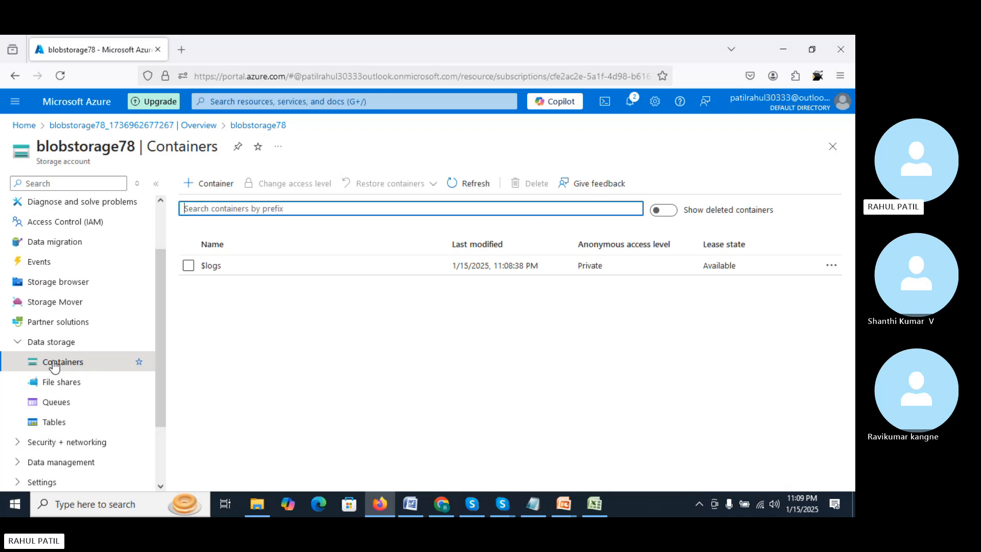
Step: Create a new container named rahulblob in the storage account, copying its name
click(216, 185)
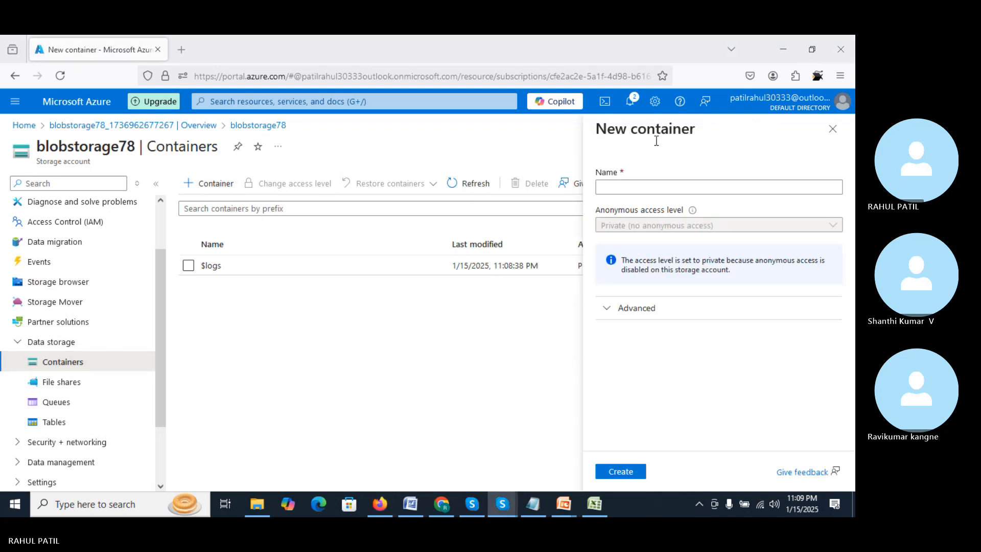
click(628, 185)
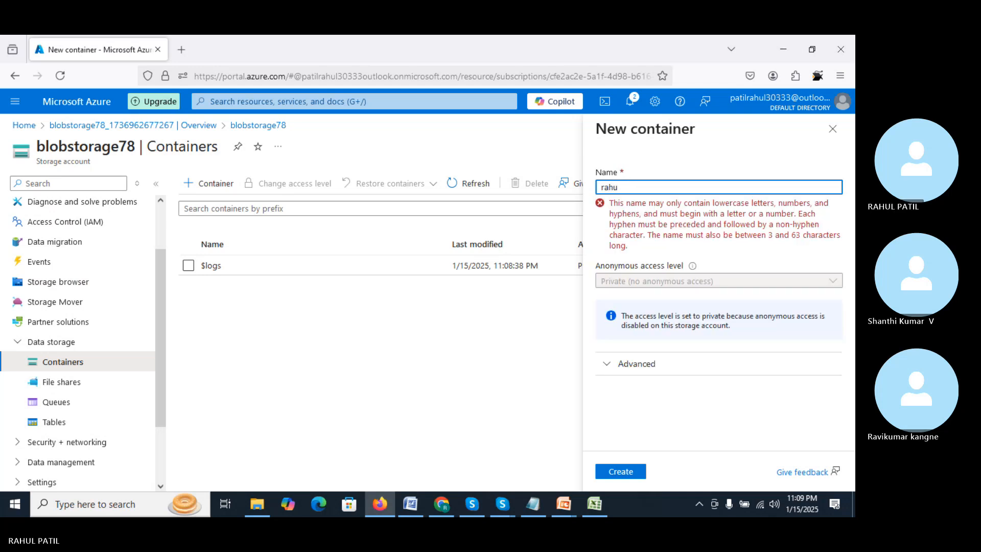
text(rahulblob)
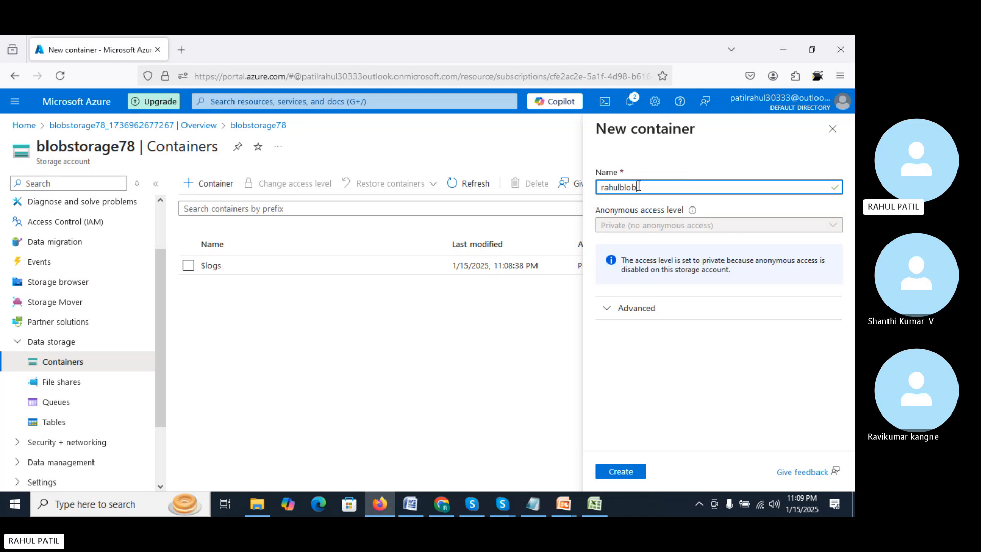
drag(639, 187, 588, 190)
click(667, 276)
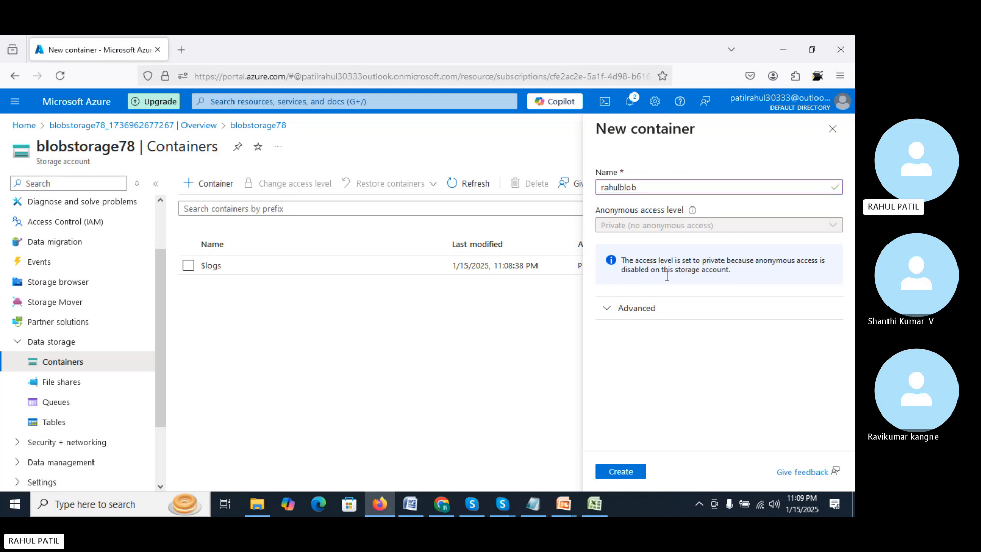
click(626, 471)
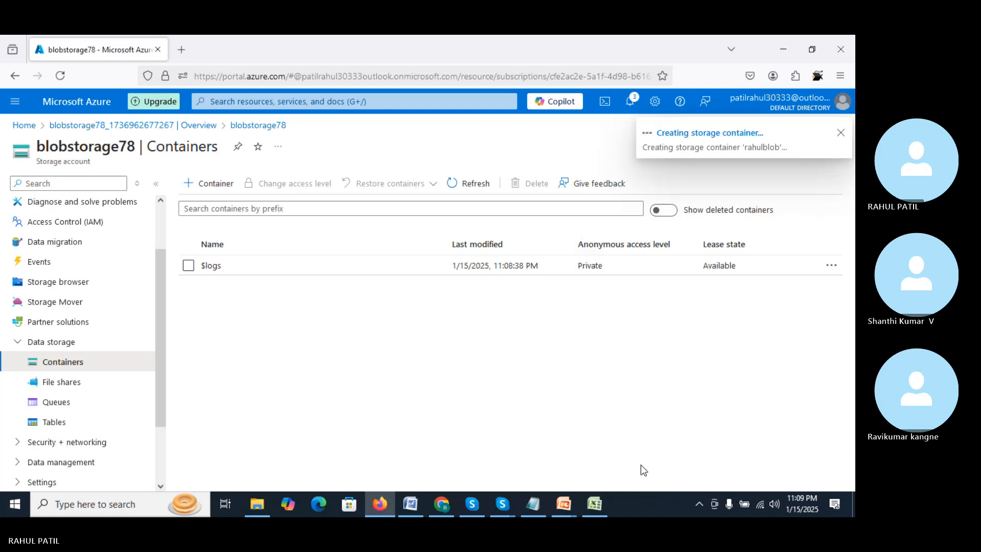
Step: Add the line "container - rahulblob" beneath the storage account note in Notepad and return to the browser
click(533, 504)
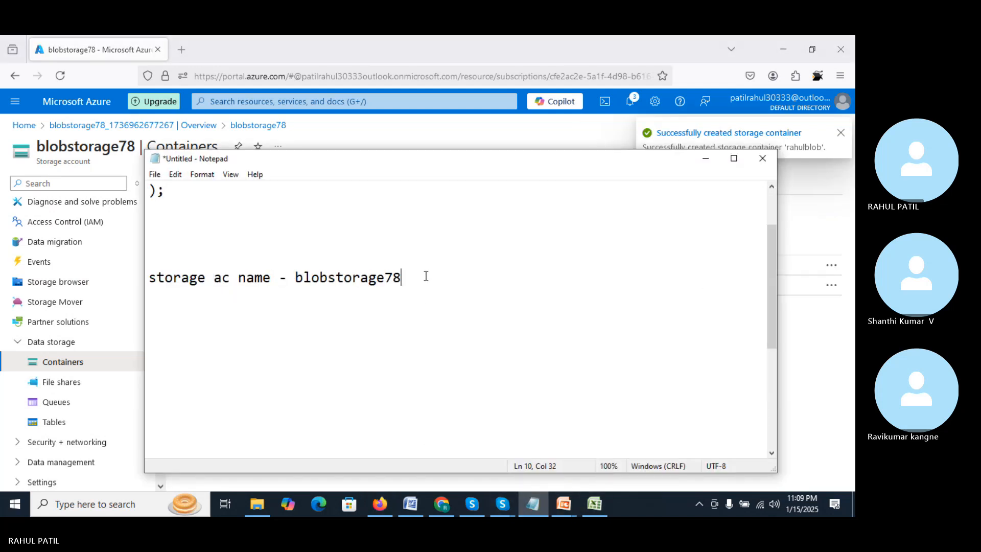
key(Return)
key(Return)
text(co)
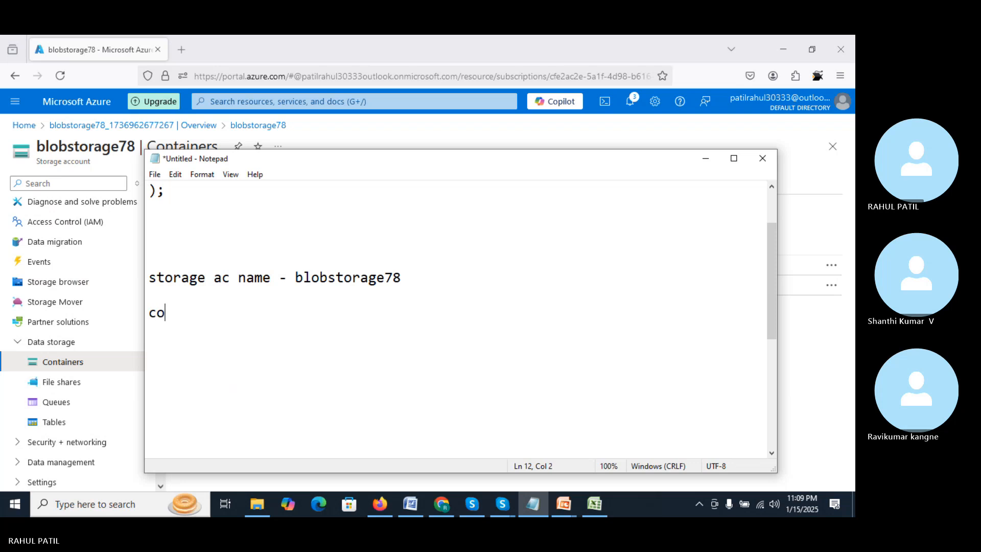
text(ntainer - rahulblob)
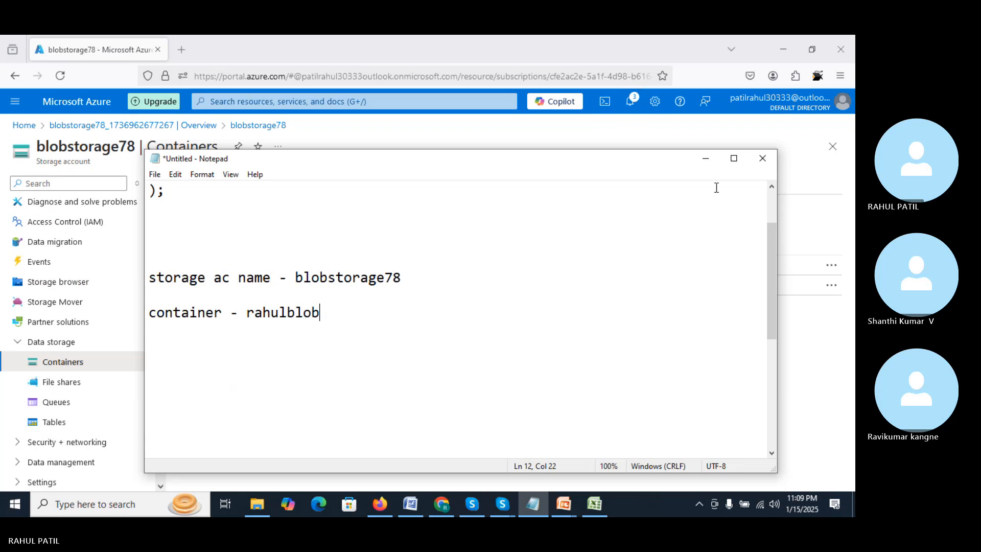
click(708, 166)
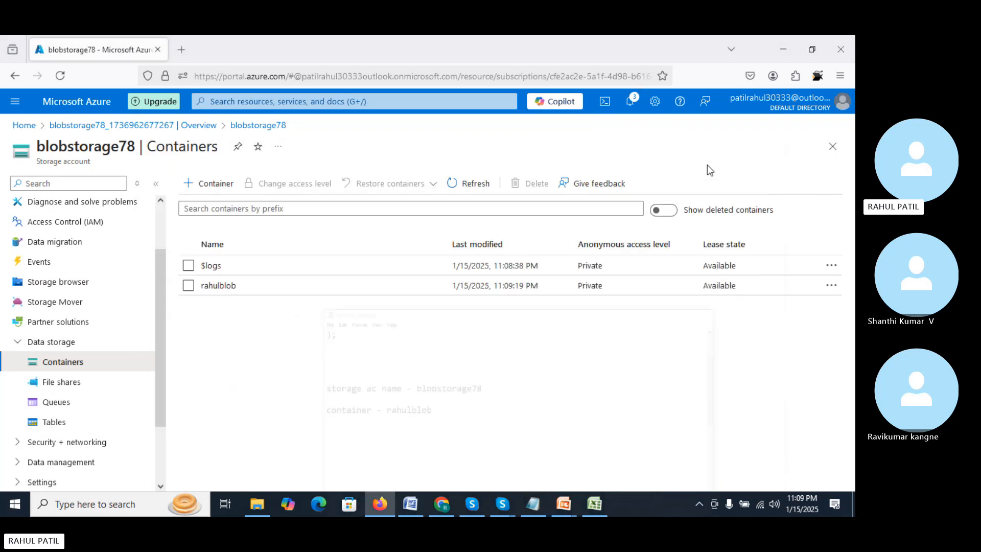
Step: Open the rahulblob container and upload the emp_data file from the Desktop folder
click(229, 291)
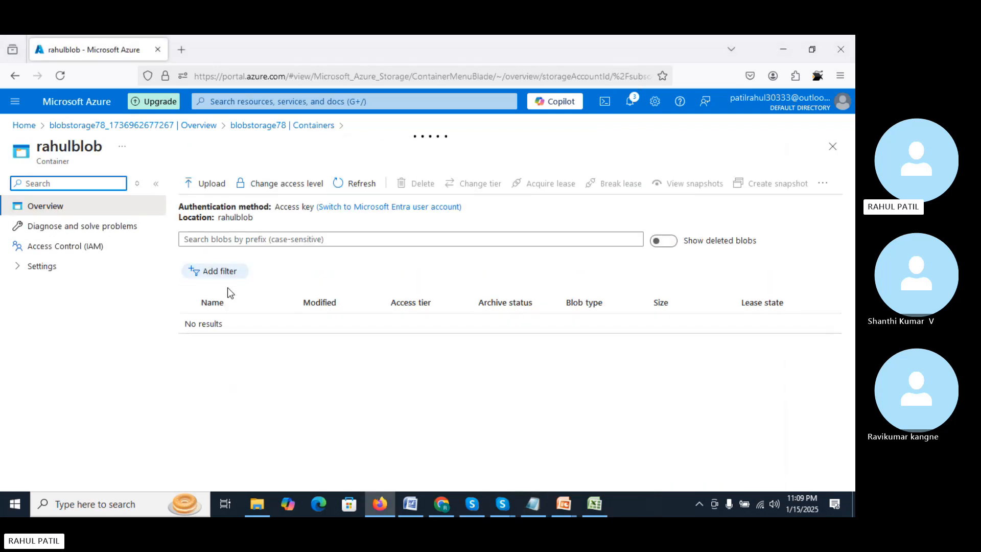
click(203, 190)
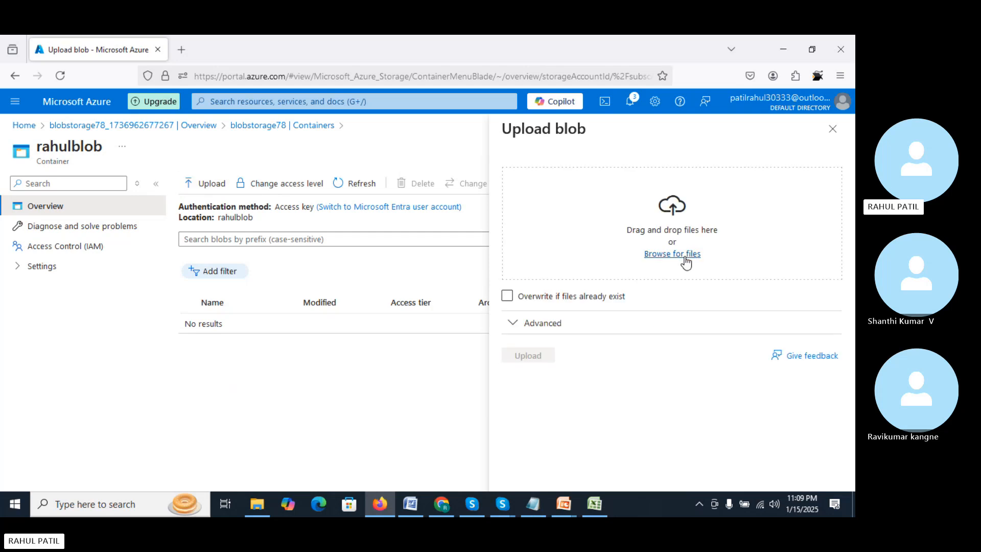
click(683, 255)
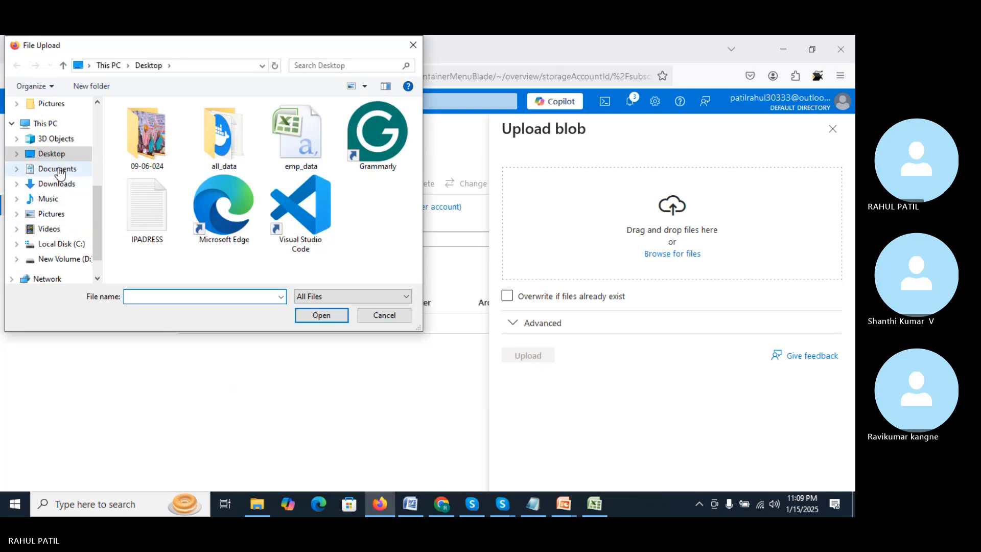
click(305, 149)
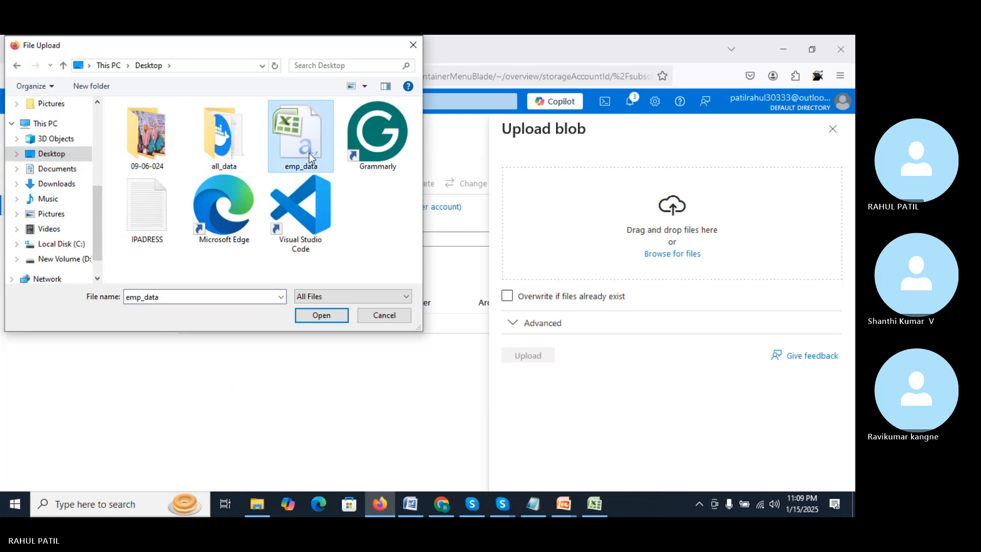
click(322, 315)
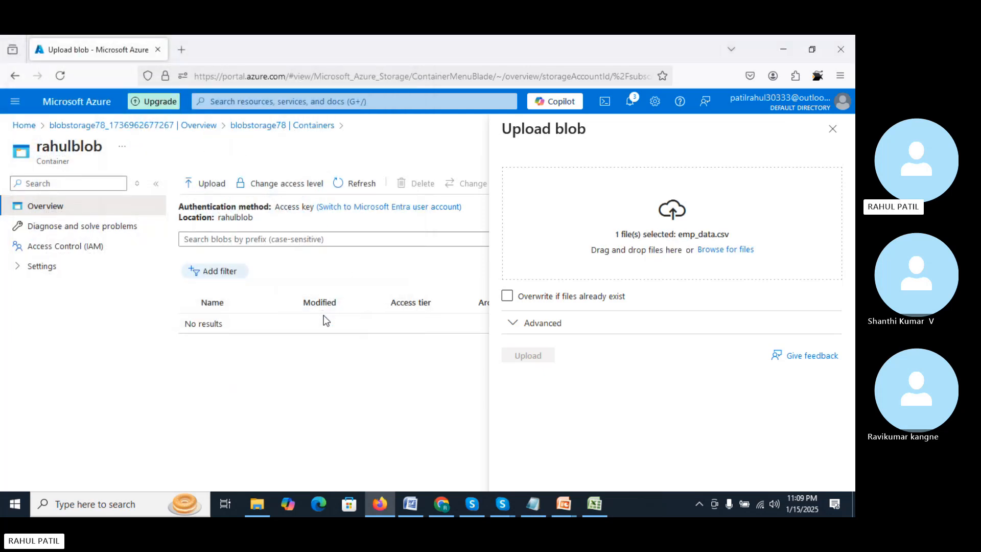
click(535, 358)
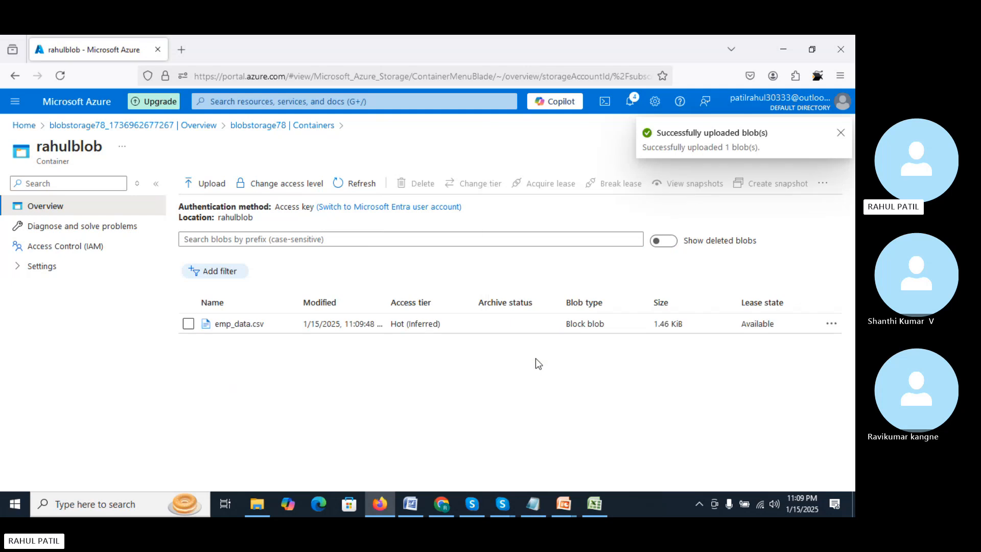
Step: Preview the contents of the uploaded emp_data.csv blob, then close its details
click(237, 323)
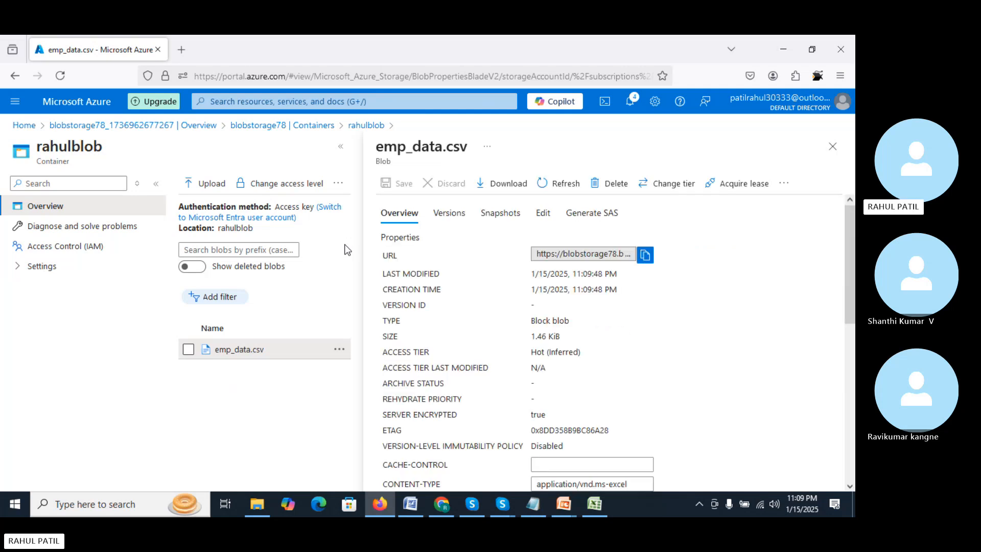
click(543, 223)
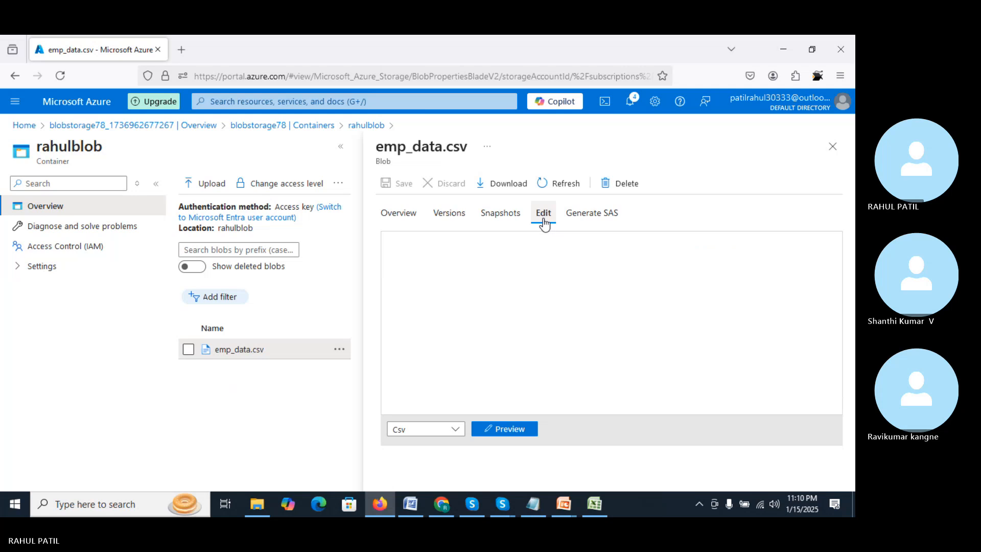
click(506, 429)
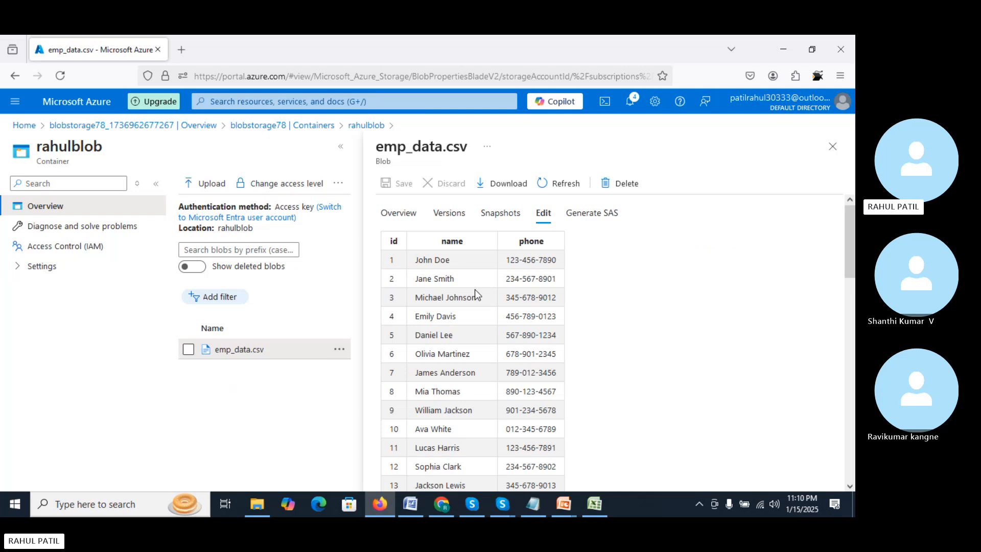
click(757, 46)
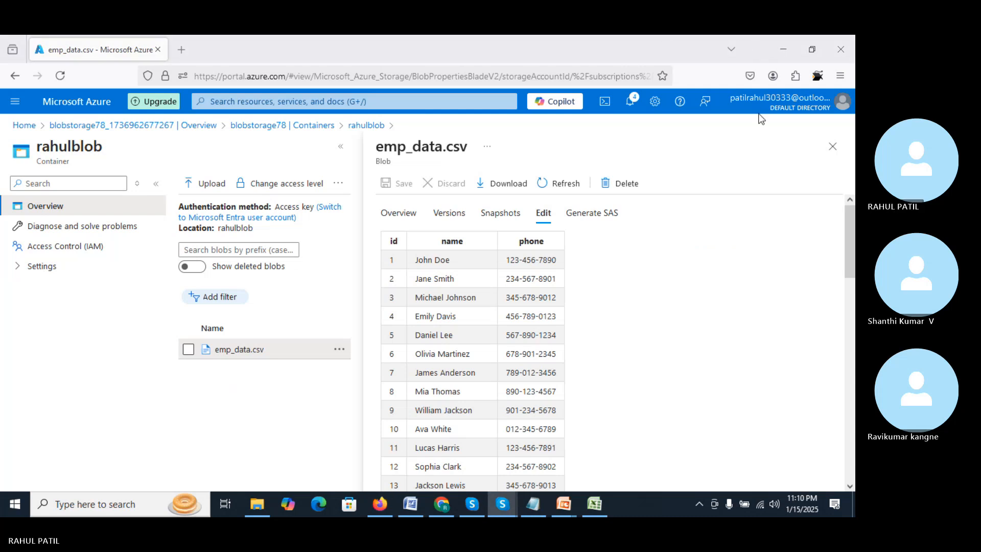
click(832, 147)
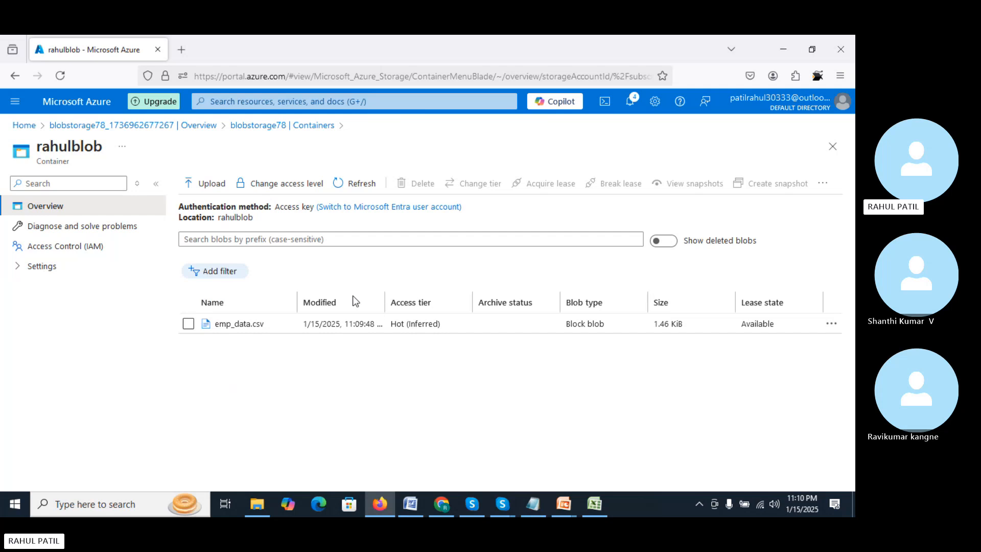
Step: Open the Azure portal home page in a second browser tab and switch to it
right_click(71, 100)
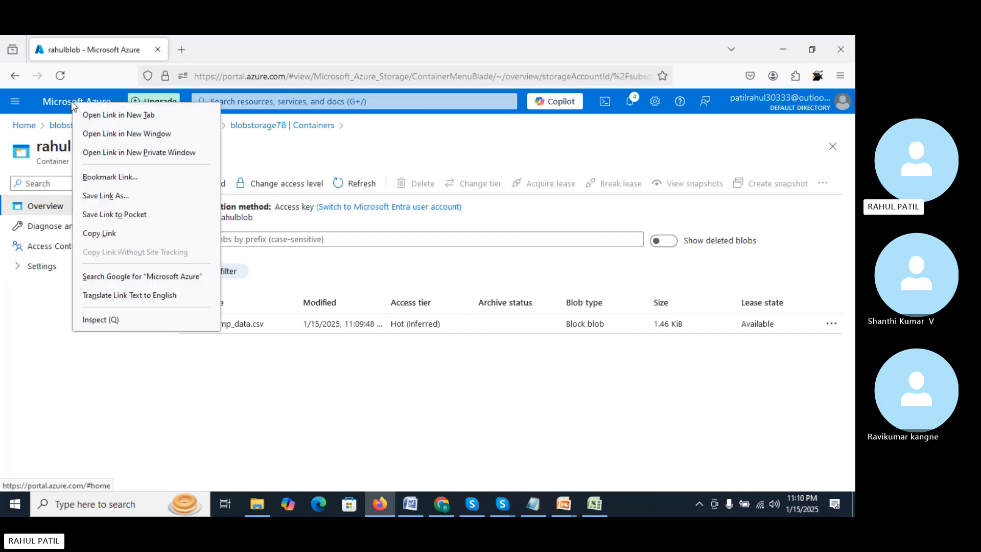
click(99, 116)
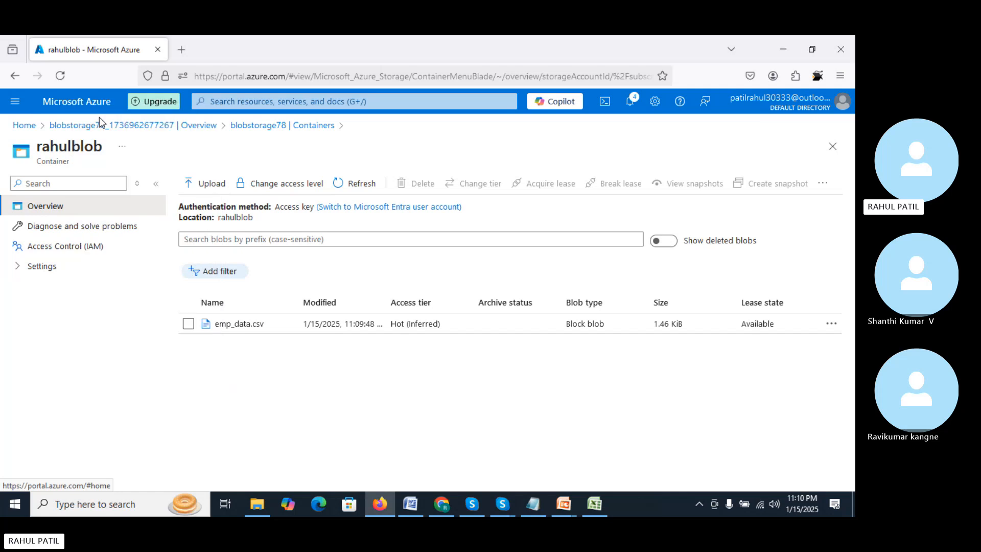
click(226, 54)
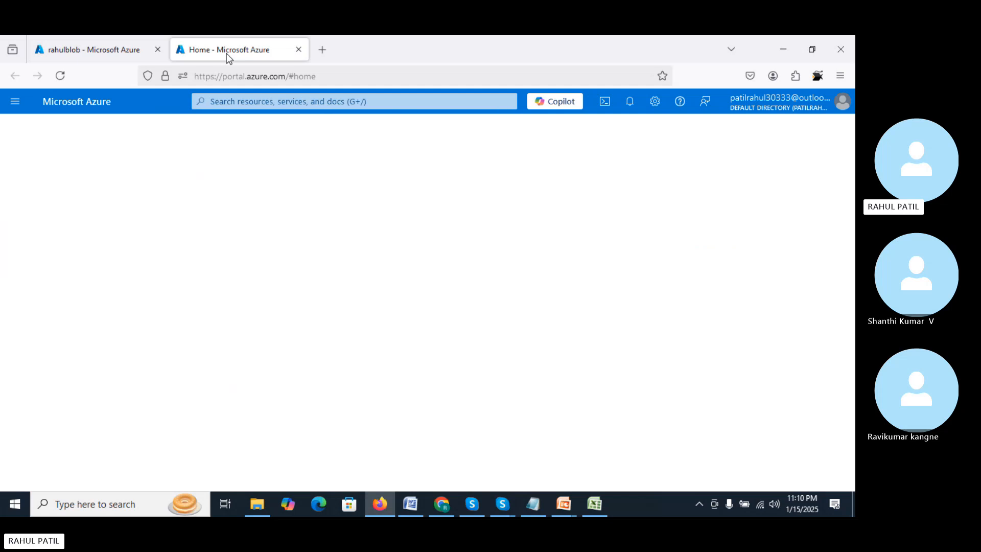
Step: Search the portal for "azure sql data" and open the SQL databases service
click(266, 102)
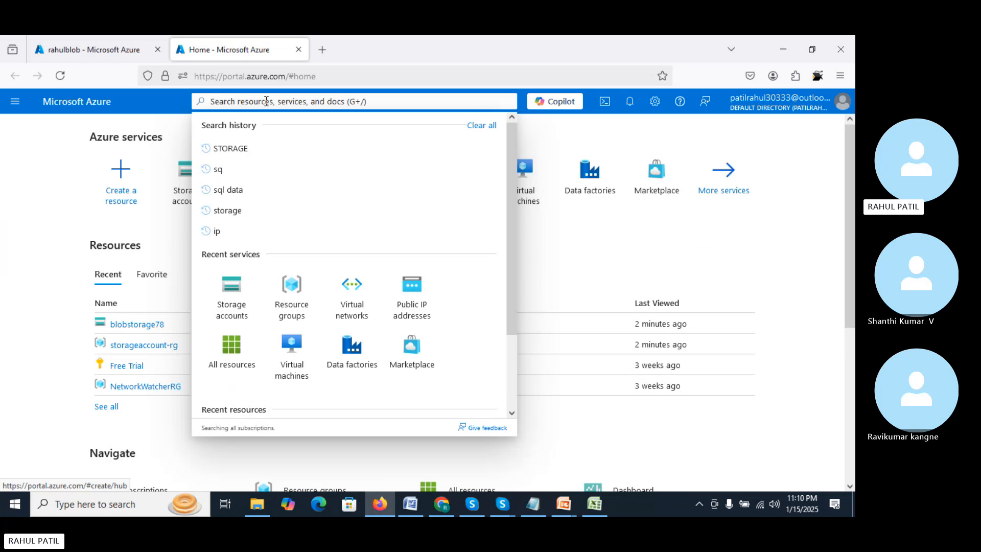
text(azure)
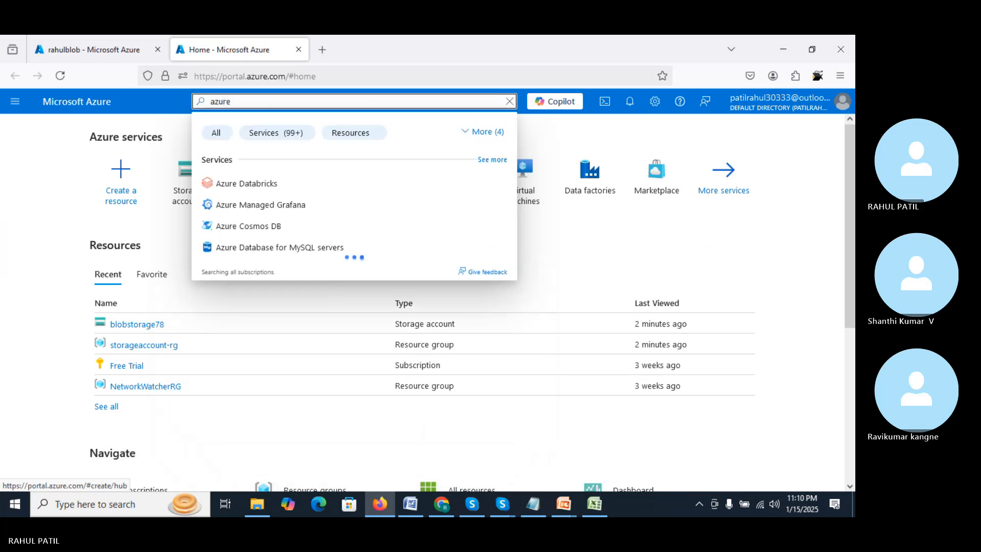
text( sql)
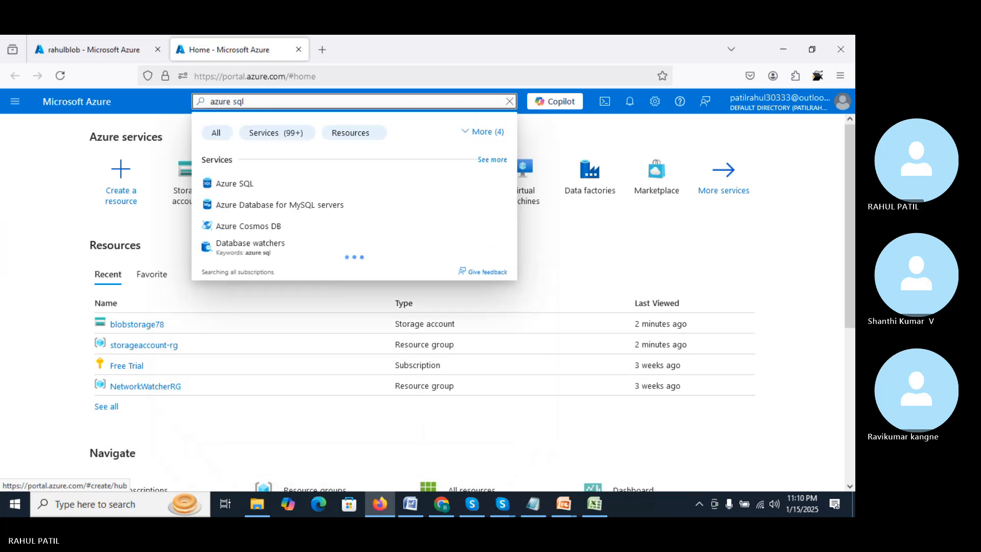
text( data)
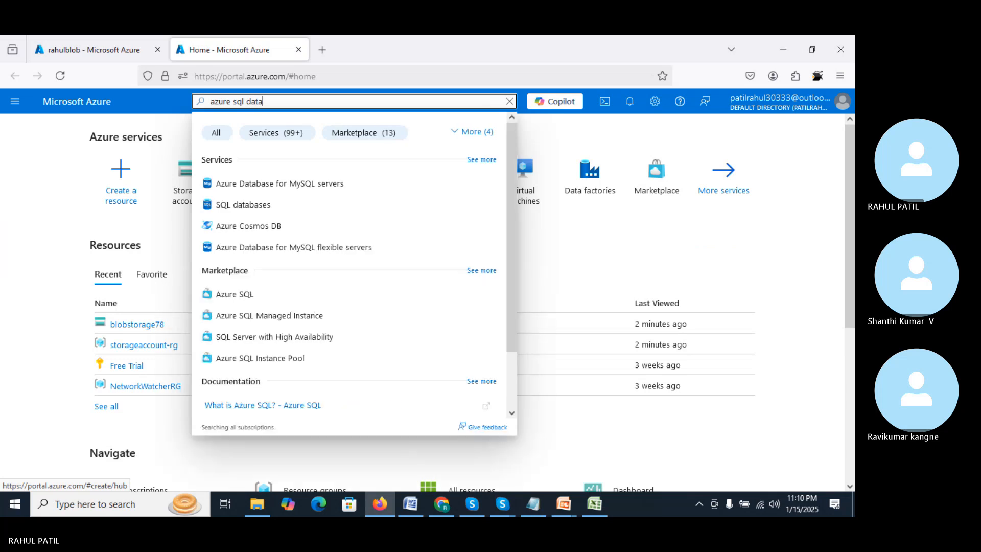
click(233, 204)
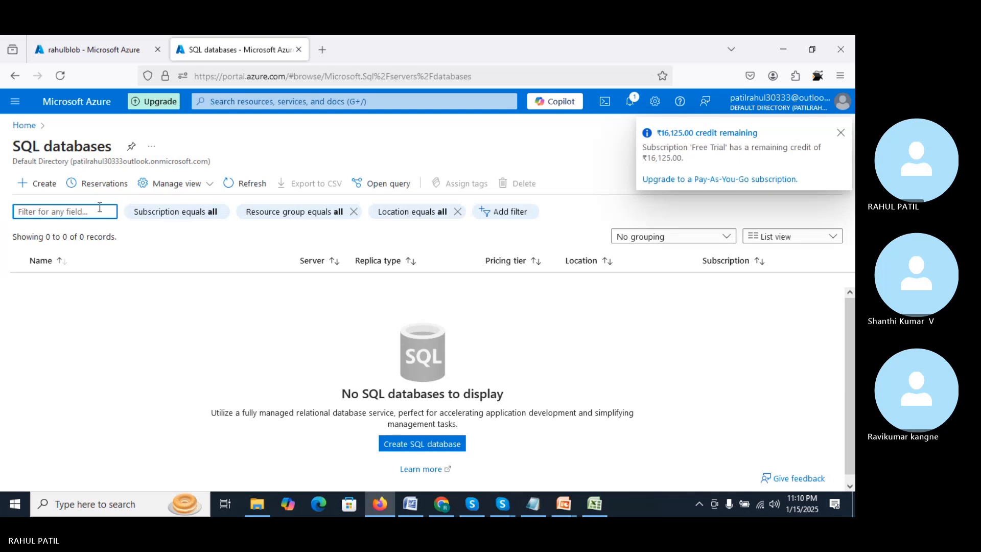
Step: Start creating a SQL database in the storageaccount-rg resource group and name it rahuldb
click(30, 192)
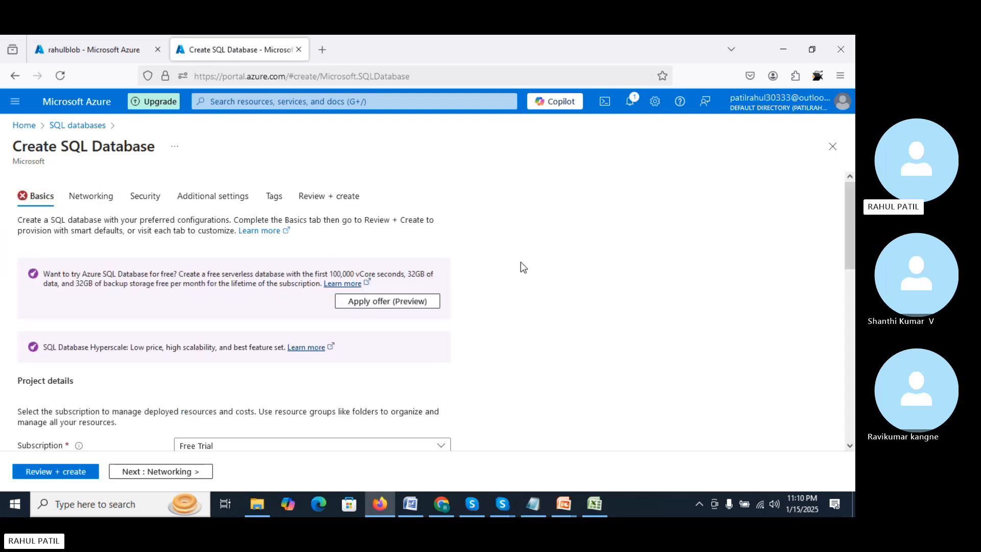
scroll(521, 260, down, 3)
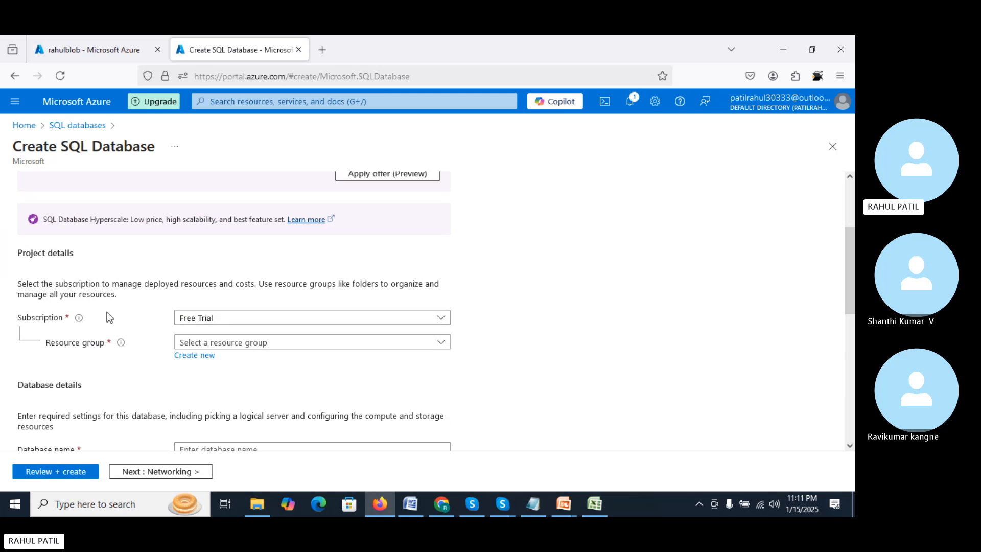
click(258, 342)
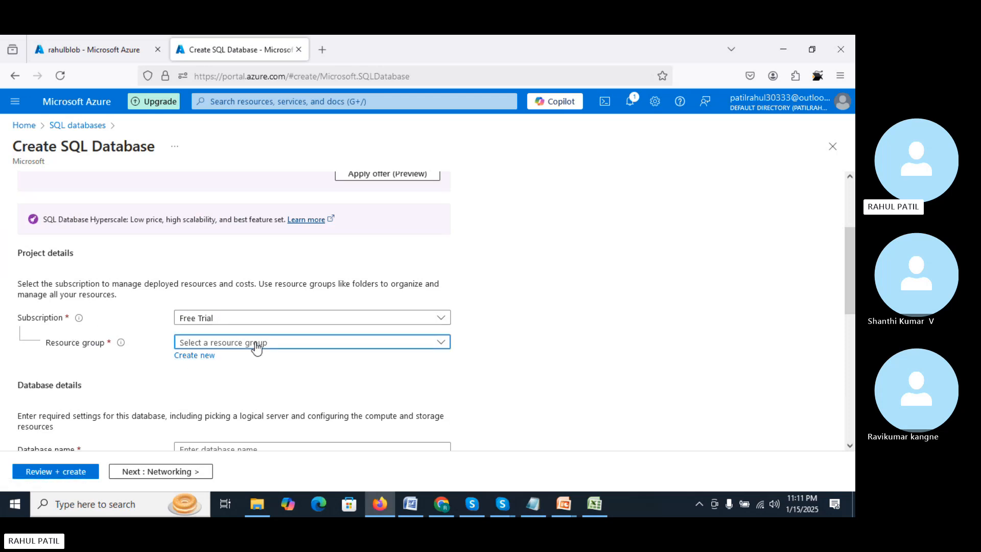
click(241, 405)
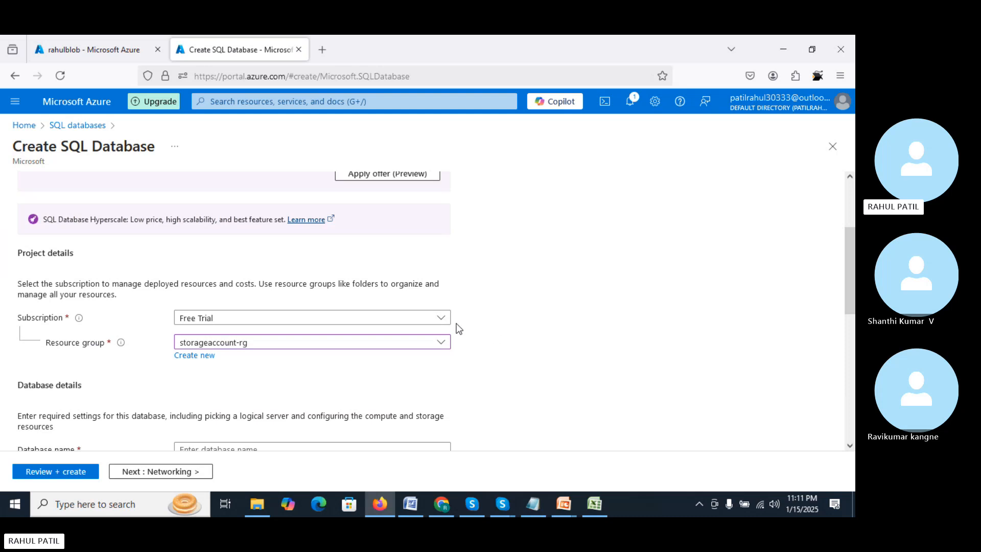
scroll(459, 328, down, 3)
click(220, 323)
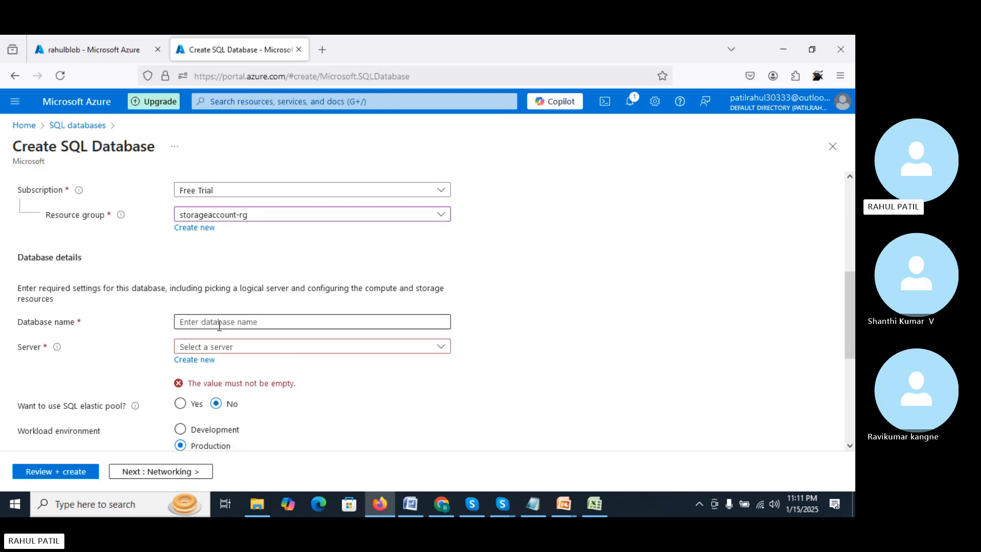
text(rah)
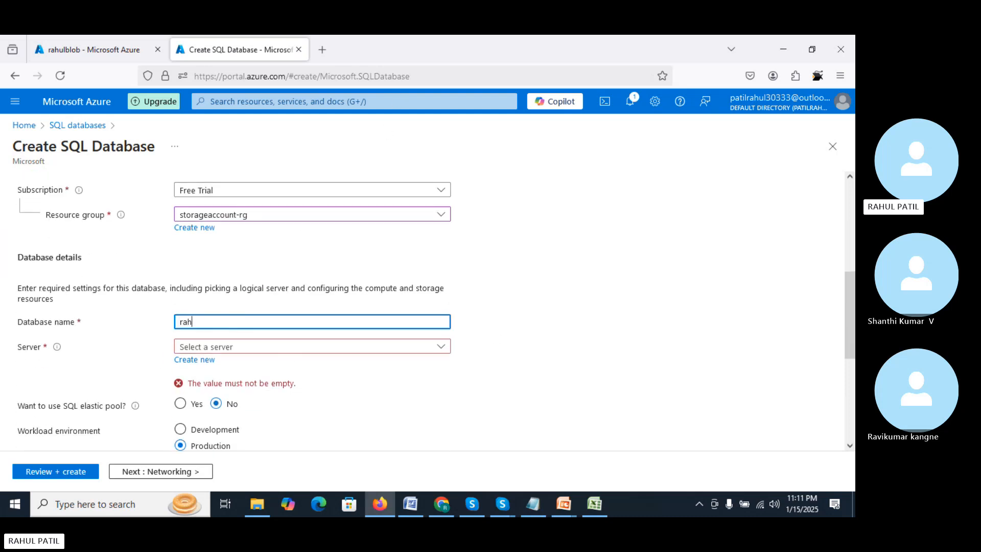
text(uldb)
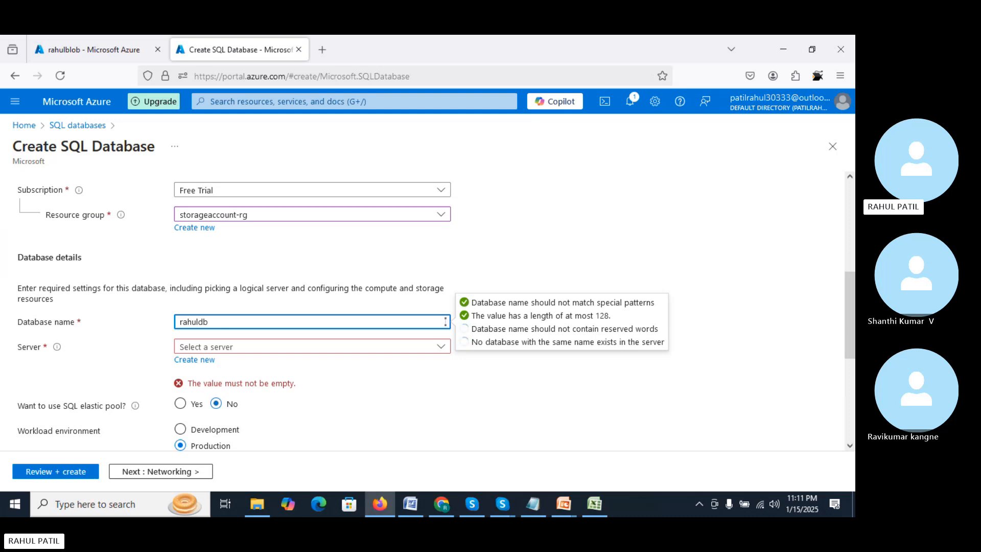
click(539, 225)
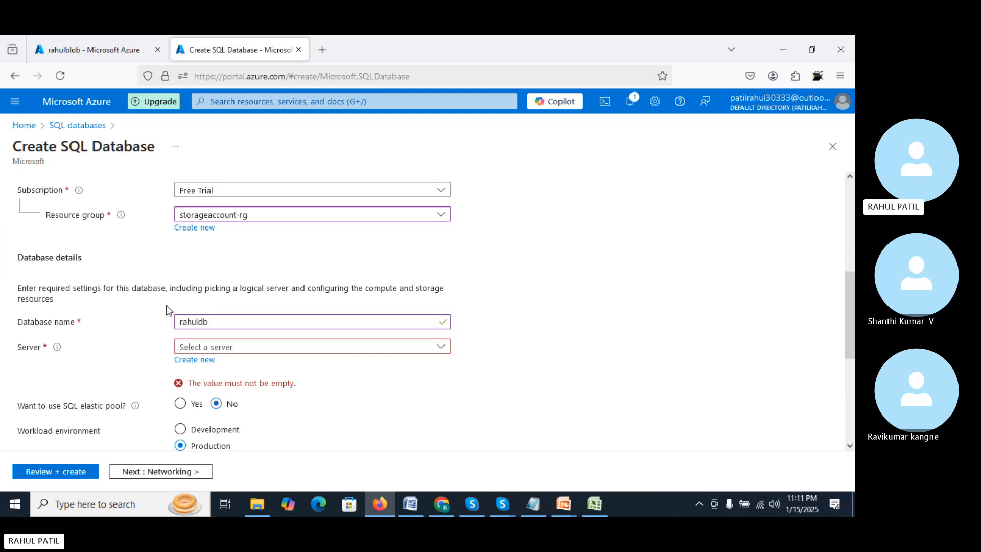
Step: Start a new server for the database, name it blobserver786, and copy that name
click(204, 361)
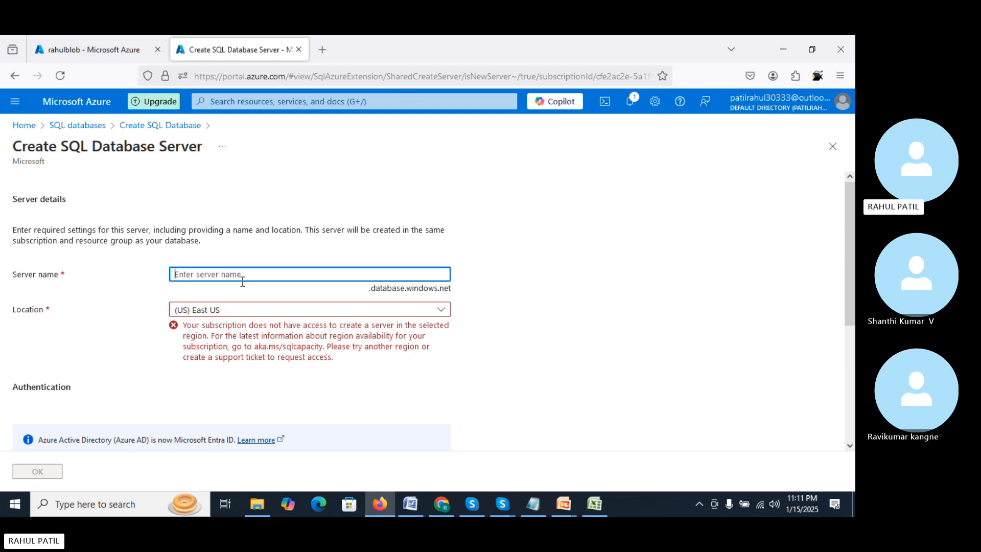
text(blo)
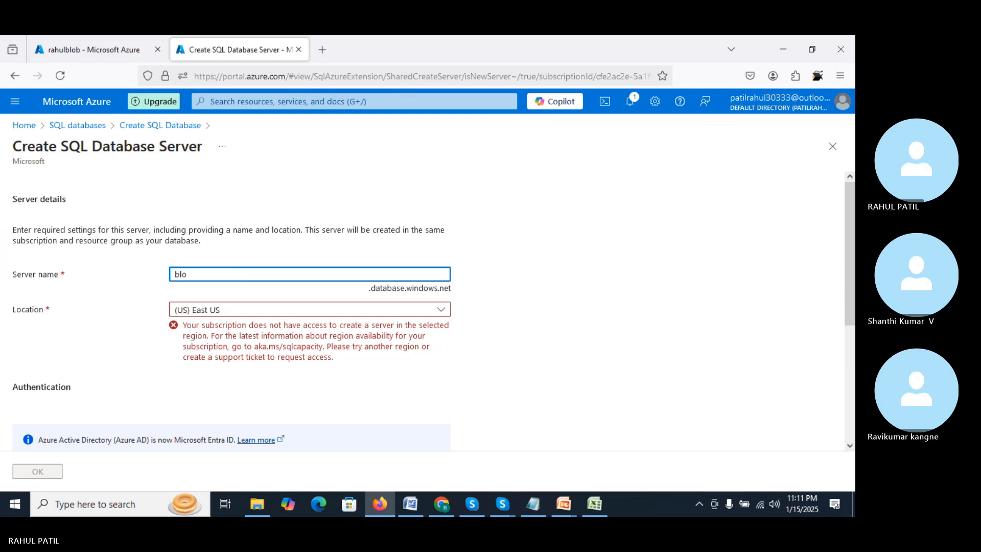
text(bserve)
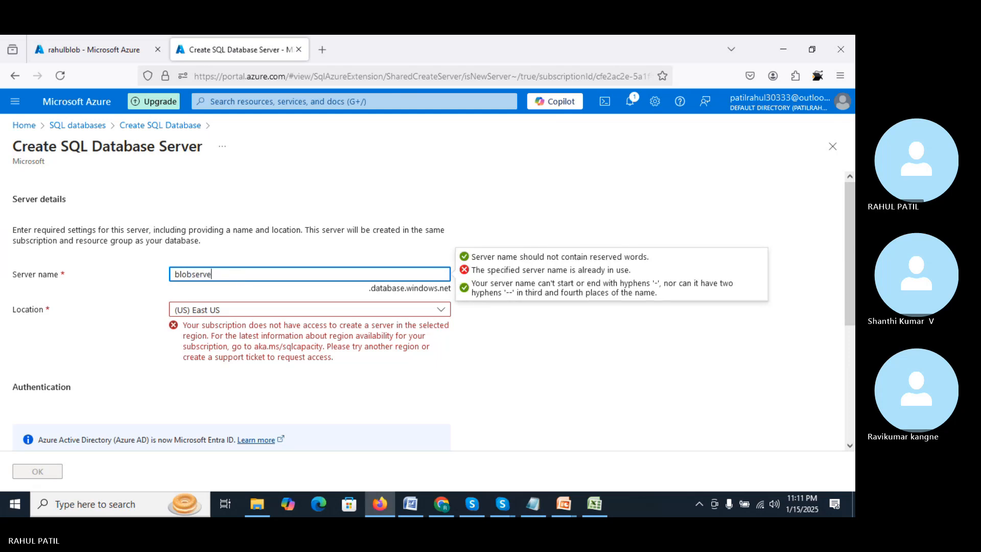
text(r786)
drag(234, 278, 168, 278)
key(ctrl+c)
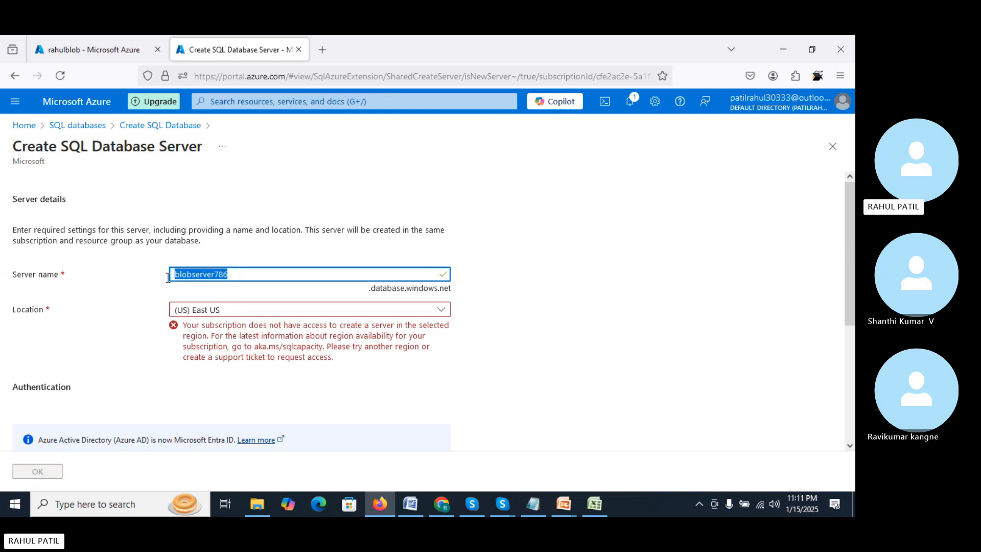
Step: Add the line "server name -blobserver786" beneath the container note in Notepad and return to the browser
click(533, 504)
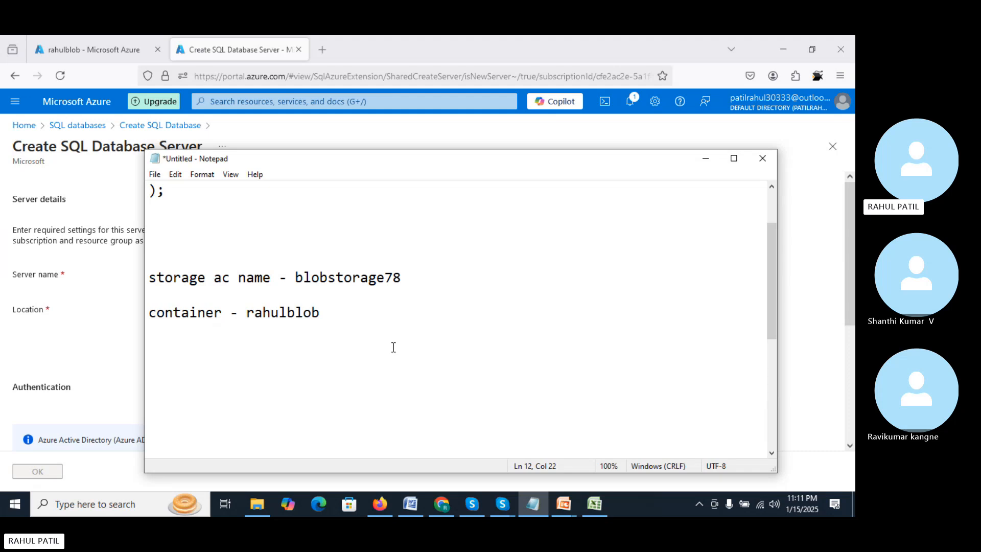
key(Return)
key(Return)
text(se)
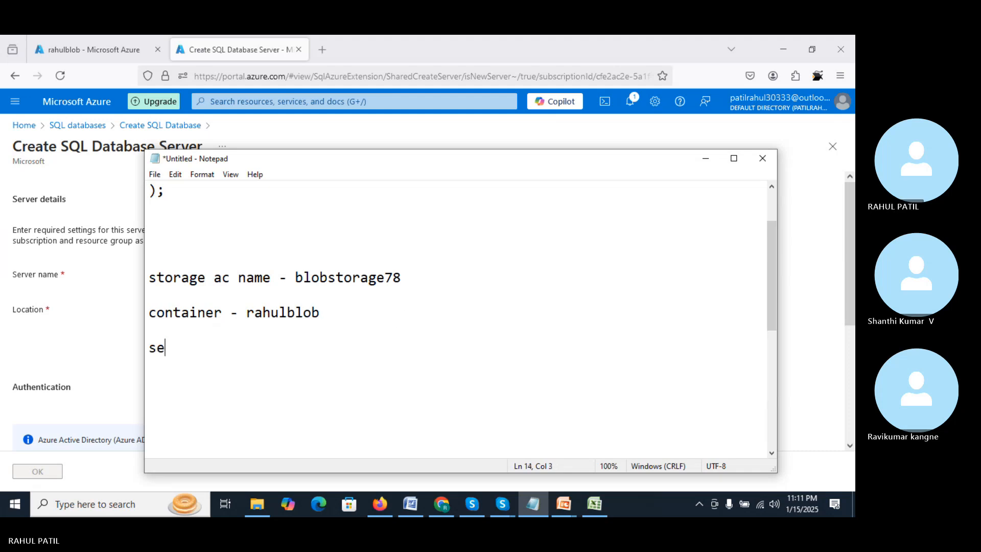
text(ver name -)
key(ctrl+v)
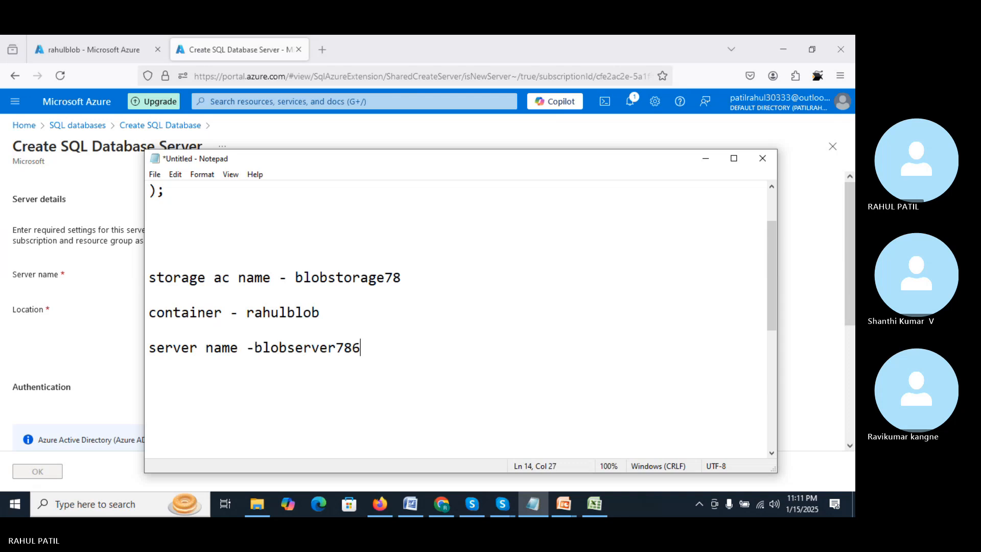
click(709, 162)
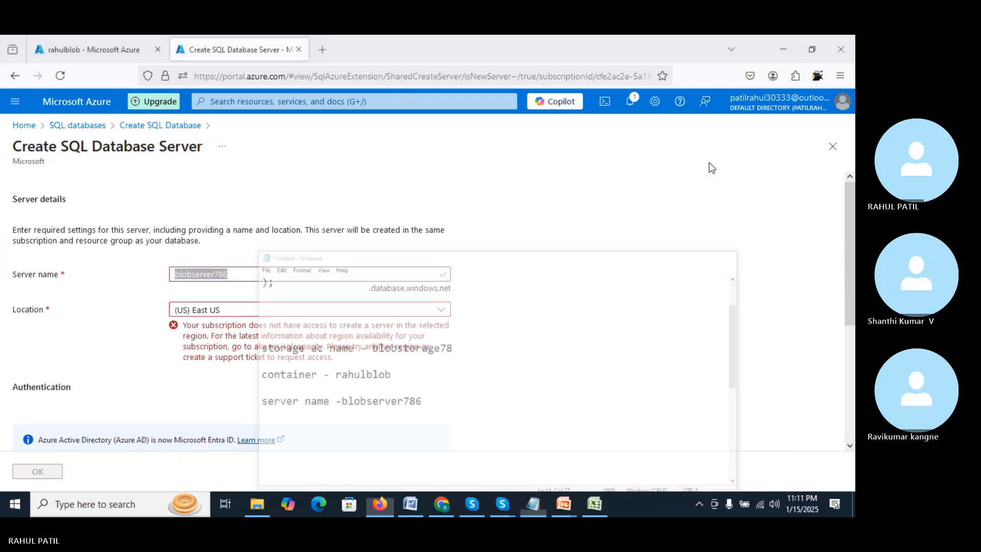
Step: Set the new server's location to (Asia Pacific) Central India
click(562, 380)
click(434, 310)
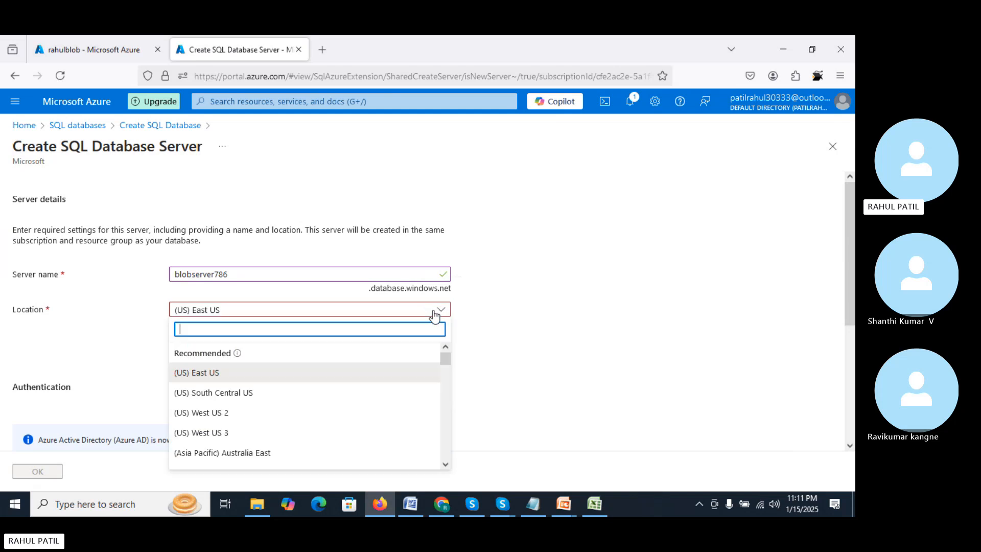
scroll(285, 394, down, 2)
scroll(284, 394, down, 2)
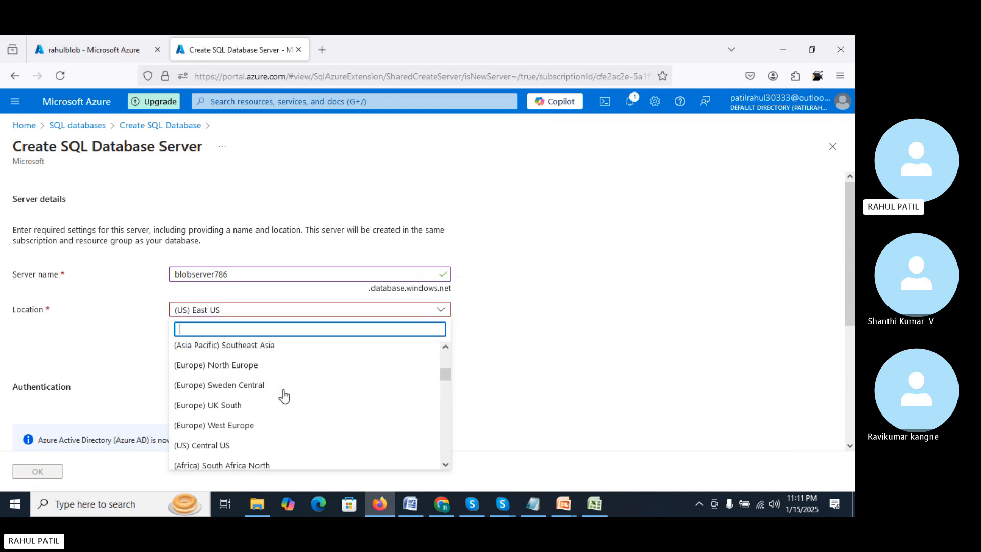
scroll(285, 394, down, 2)
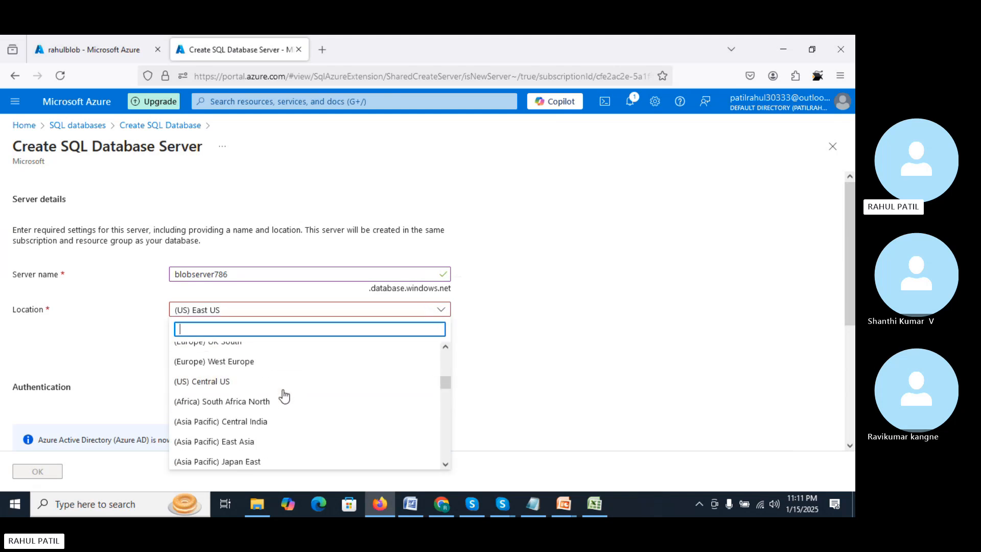
click(265, 421)
Step: Choose SQL authentication for the server and set the server admin login to rahul10
scroll(539, 307, down, 1)
scroll(537, 306, down, 5)
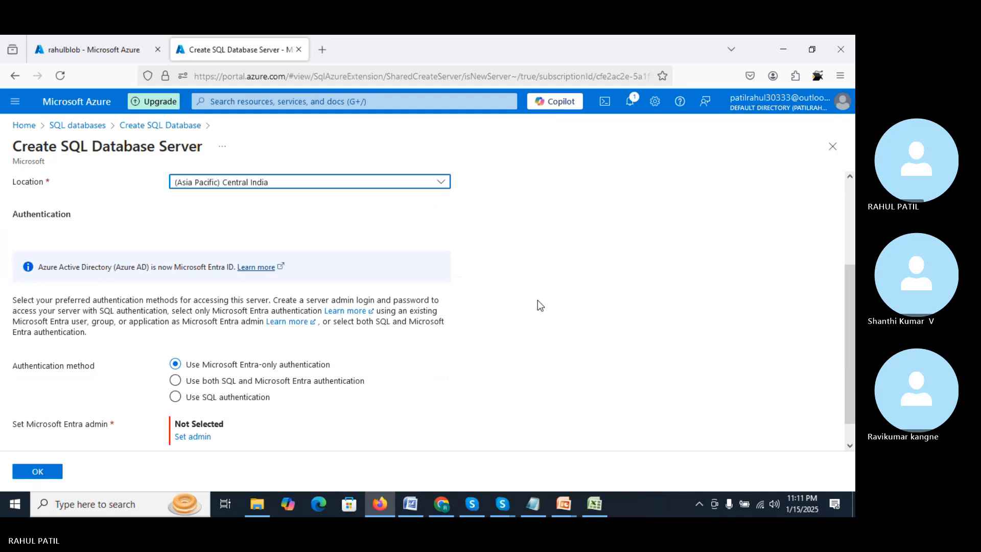
click(242, 371)
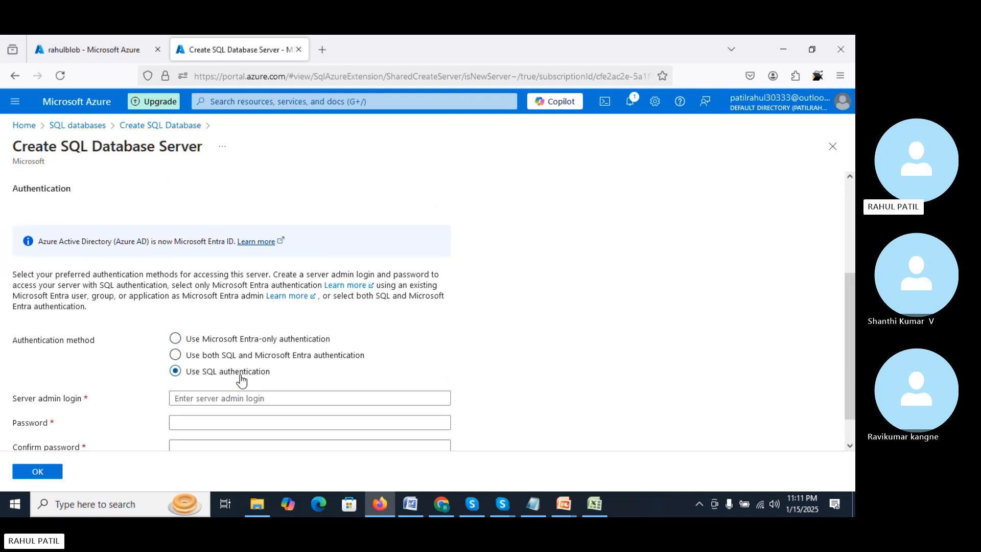
click(220, 398)
text(r)
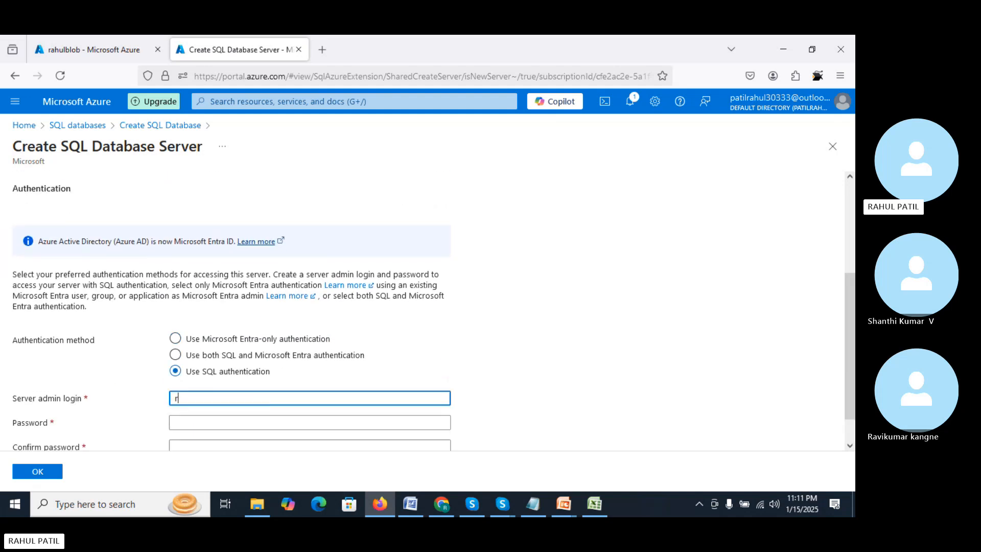
text(ahul10)
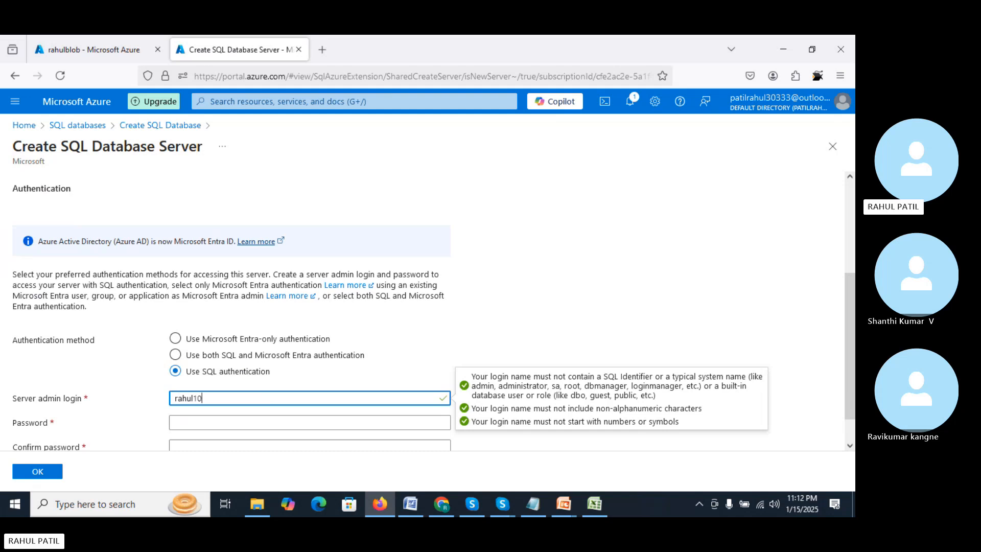
Step: Enter and confirm the server admin password, then accept the new server's settings
scroll(381, 336, down, 1)
click(232, 387)
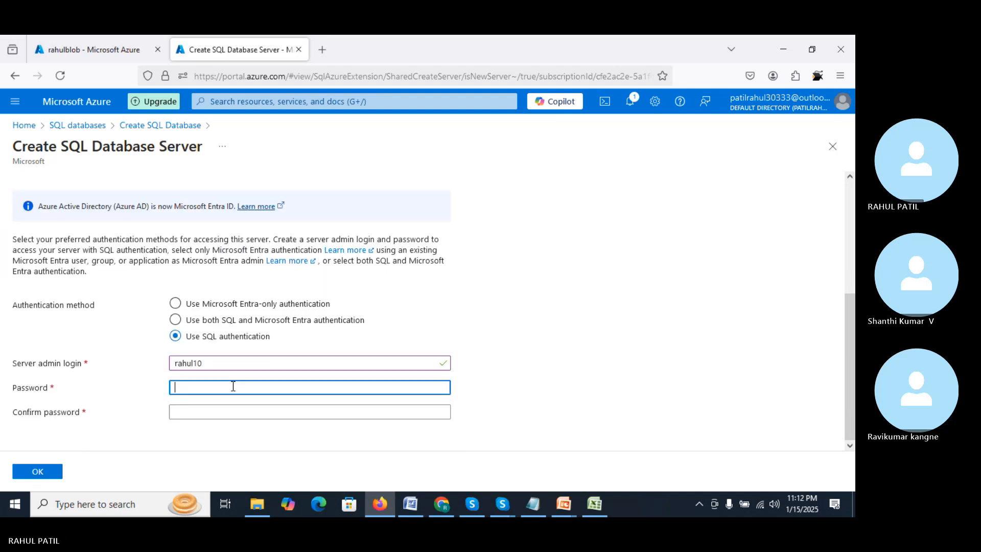
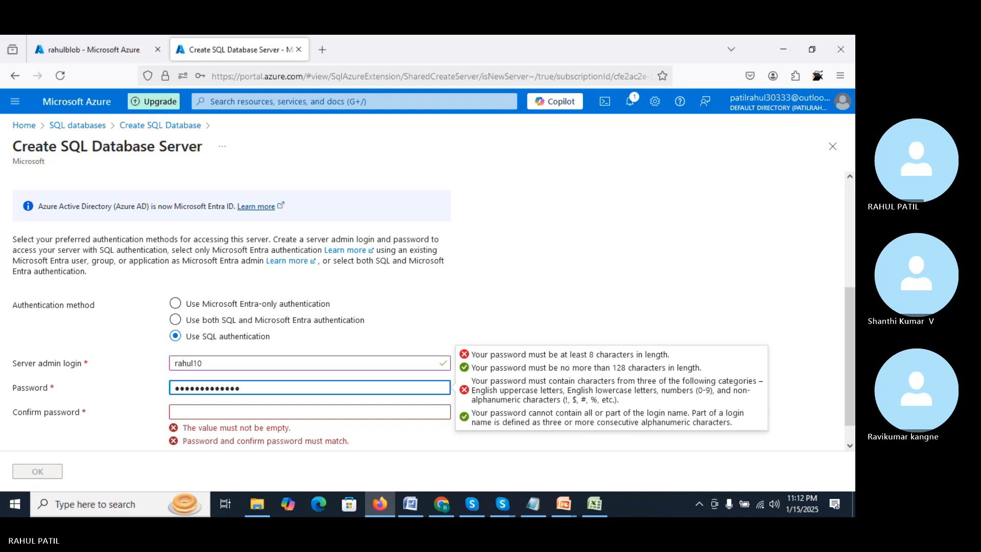
click(215, 415)
text(•)
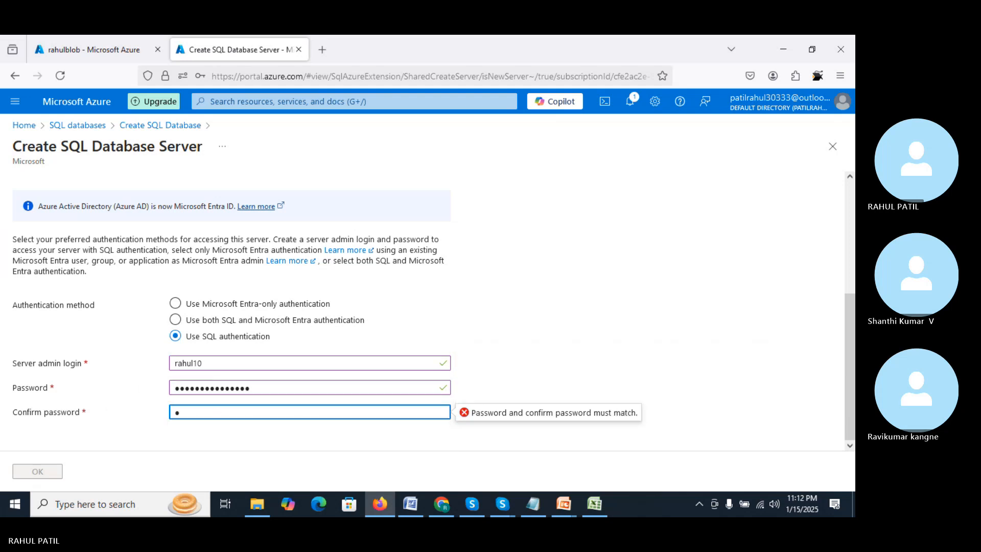
text(••••••••••••••)
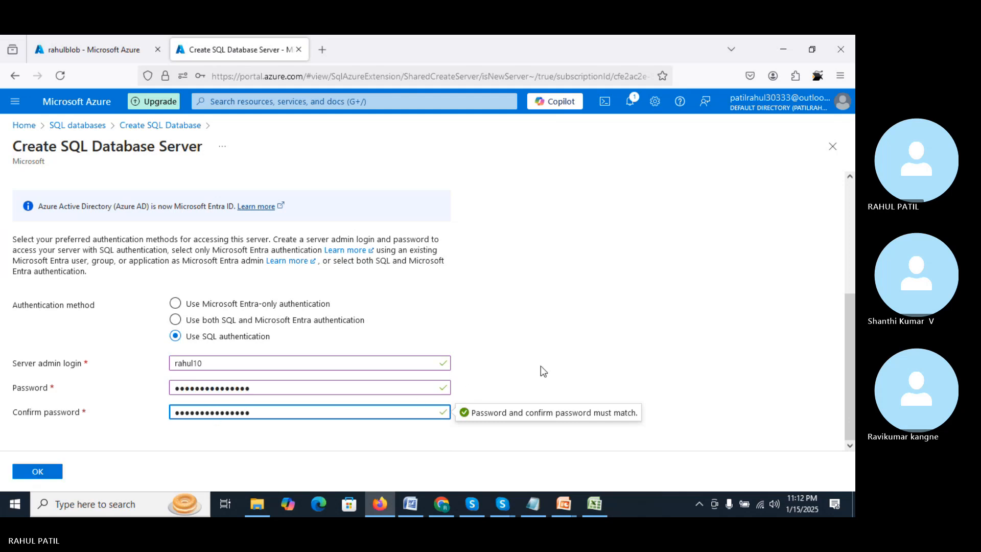
click(574, 372)
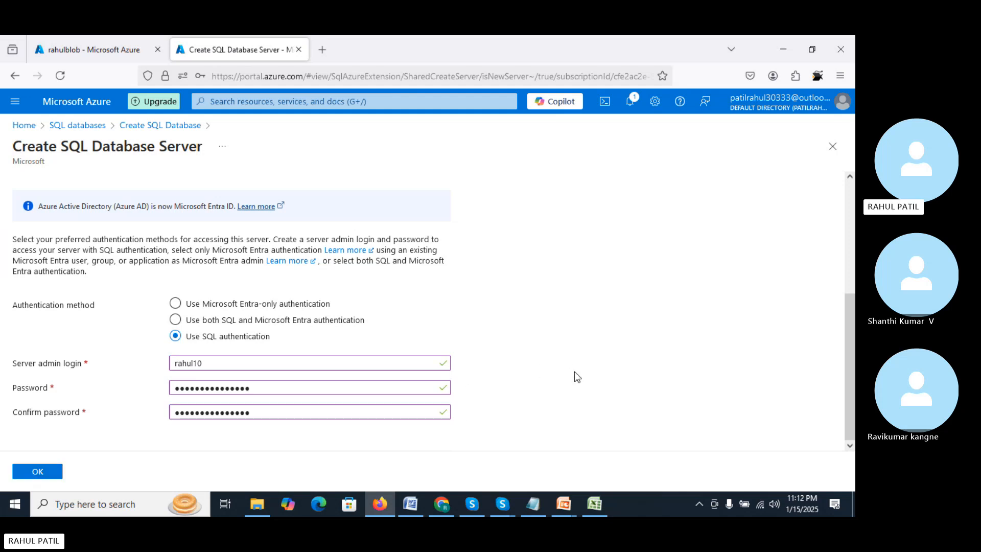
click(33, 473)
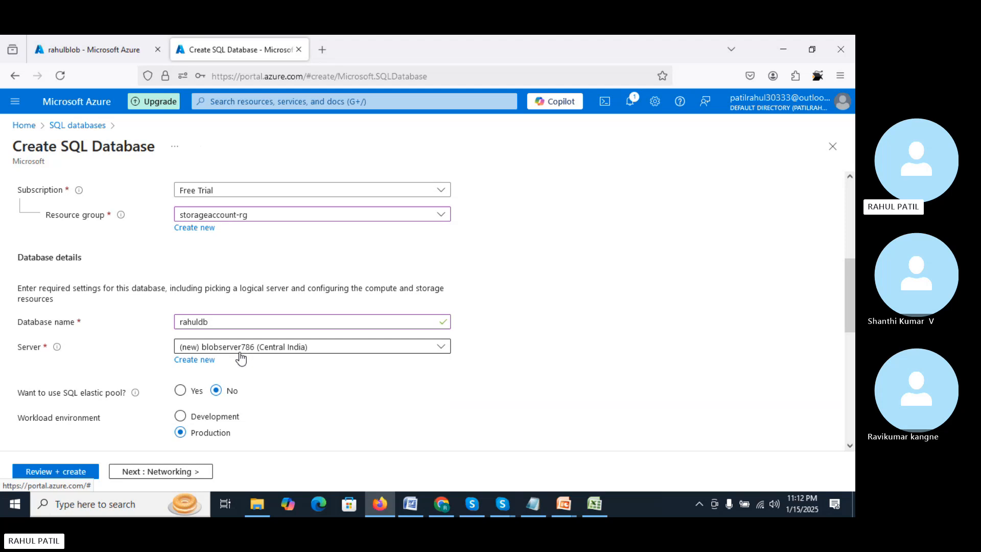
Step: Set the database's workload environment to Development and continue to the networking settings
click(531, 499)
click(531, 499)
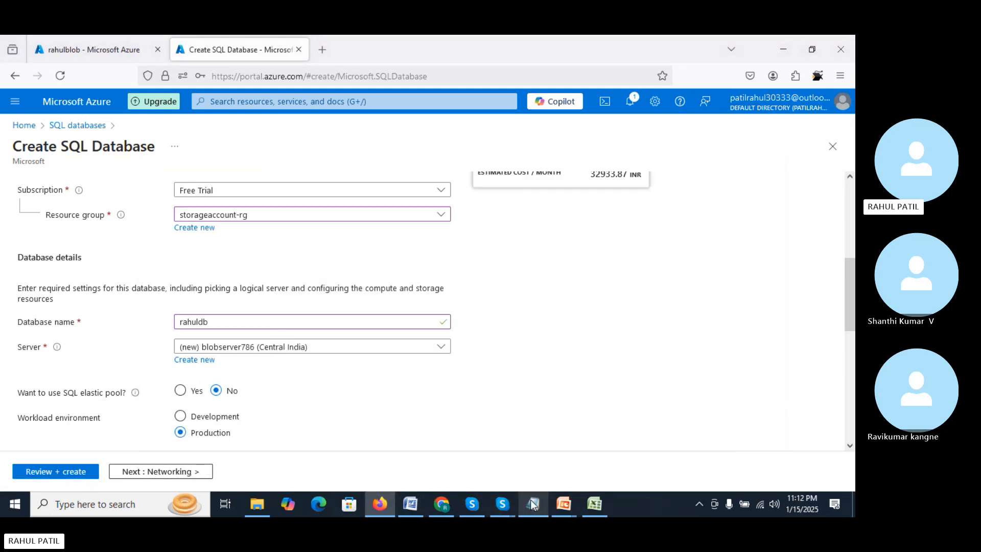
scroll(393, 404, down, 3)
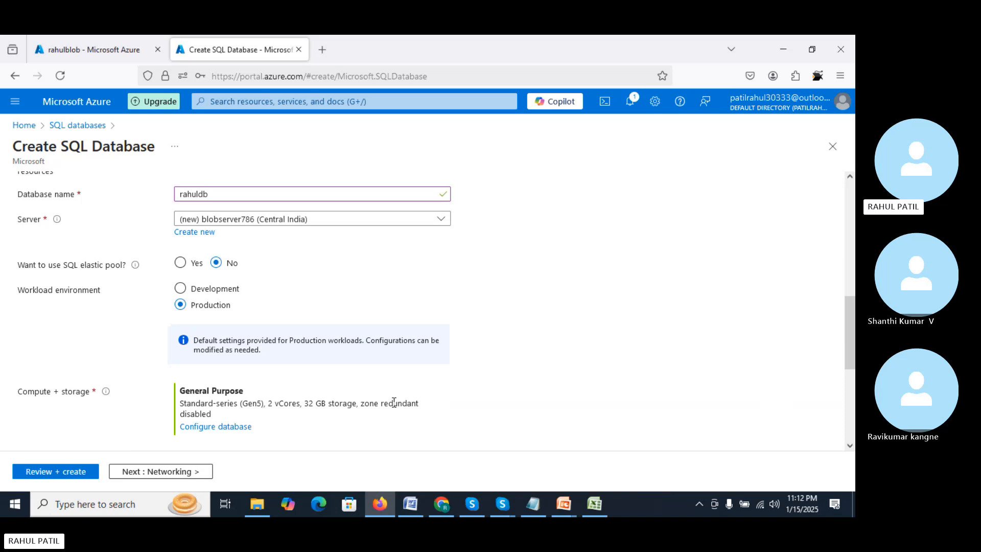
click(198, 295)
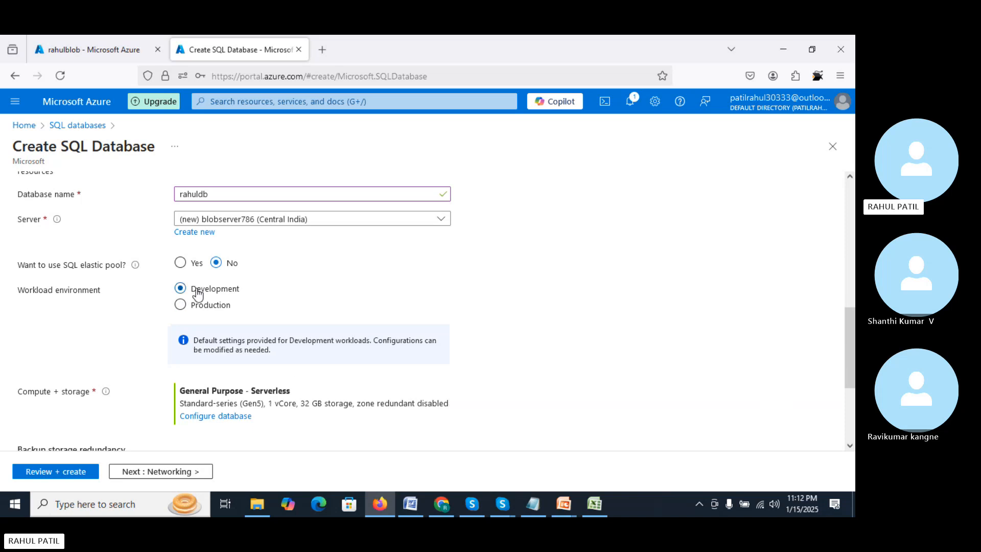
scroll(232, 294, down, 3)
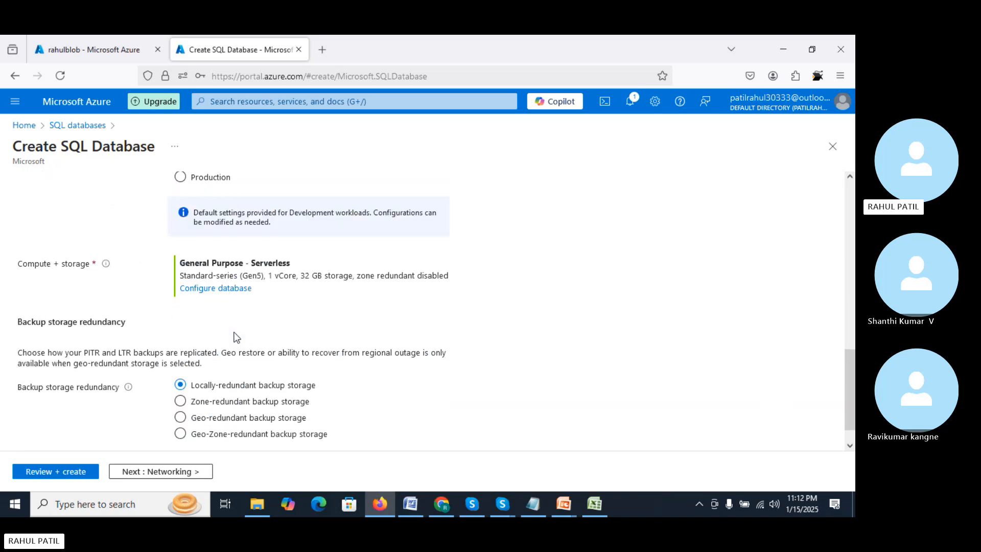
click(194, 471)
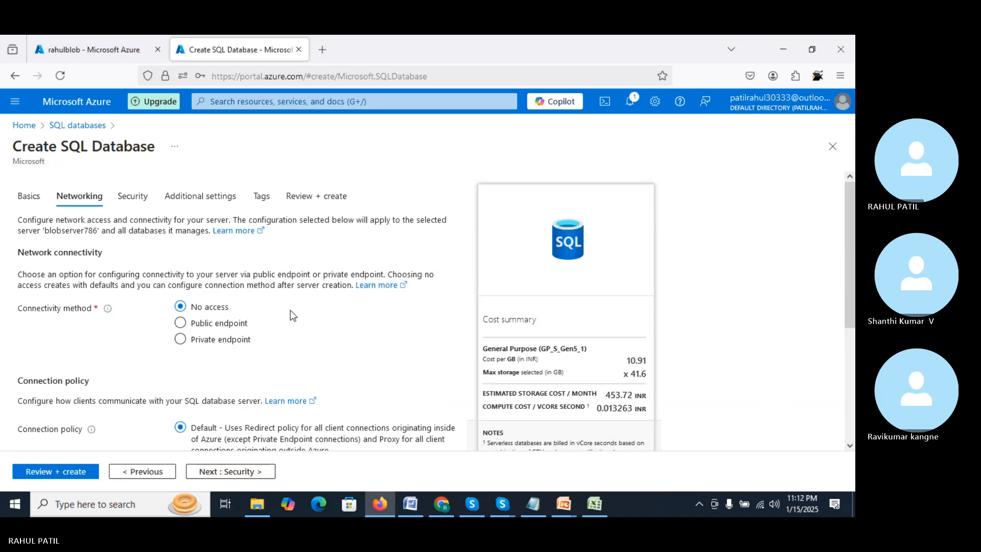
Step: Set connectivity to Public endpoint, allow both Azure services and the current client IP address, and continue to the security settings
click(235, 323)
scroll(336, 320, down, 4)
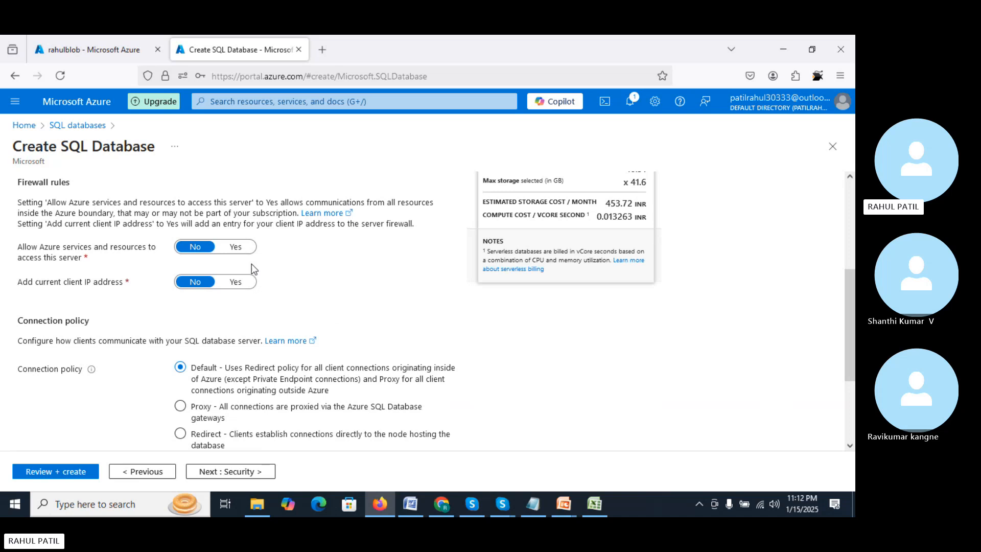
click(236, 247)
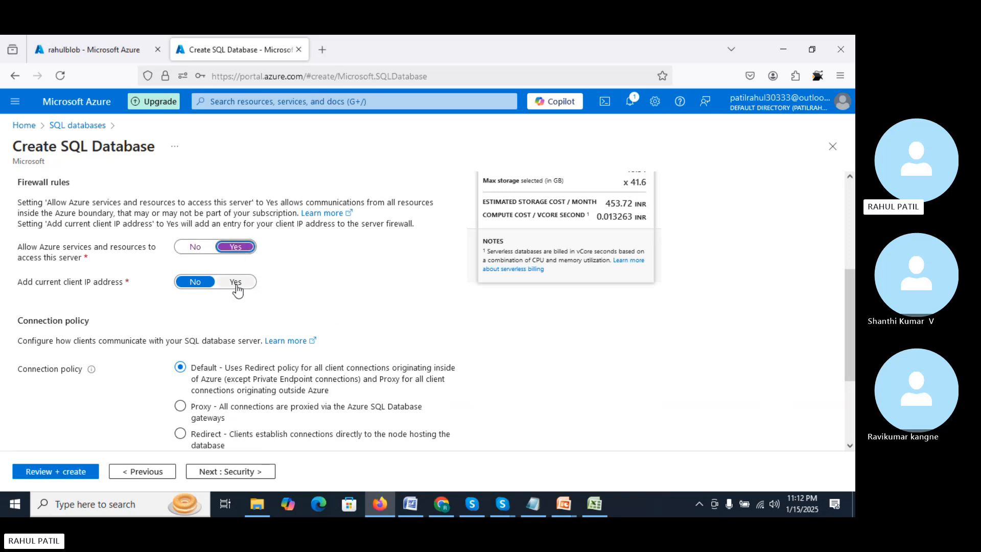
click(236, 282)
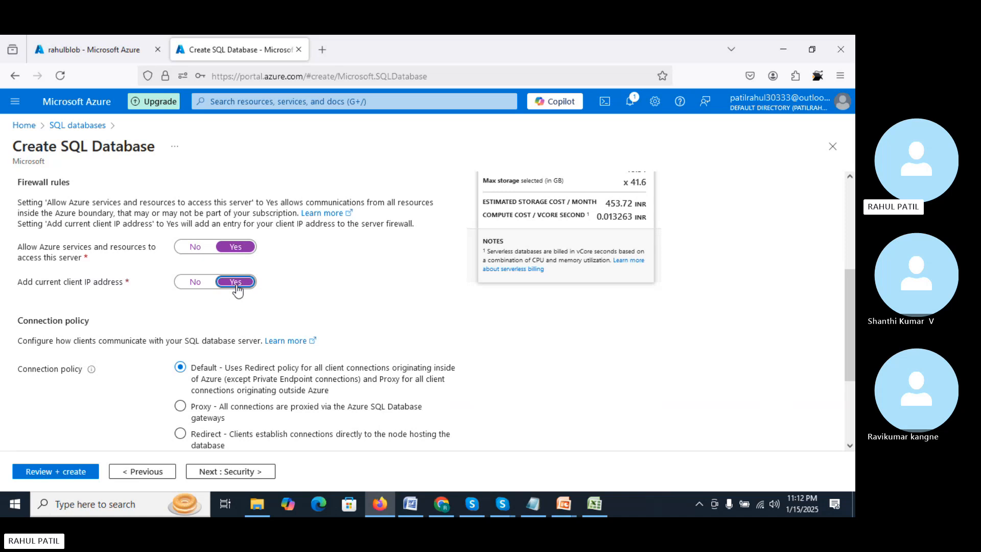
scroll(286, 297, down, 3)
click(286, 298)
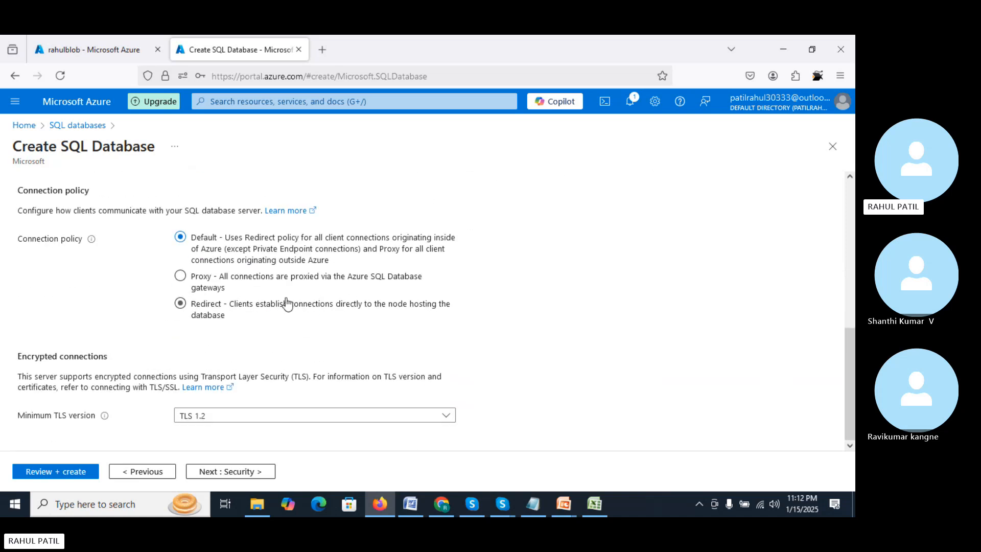
click(231, 472)
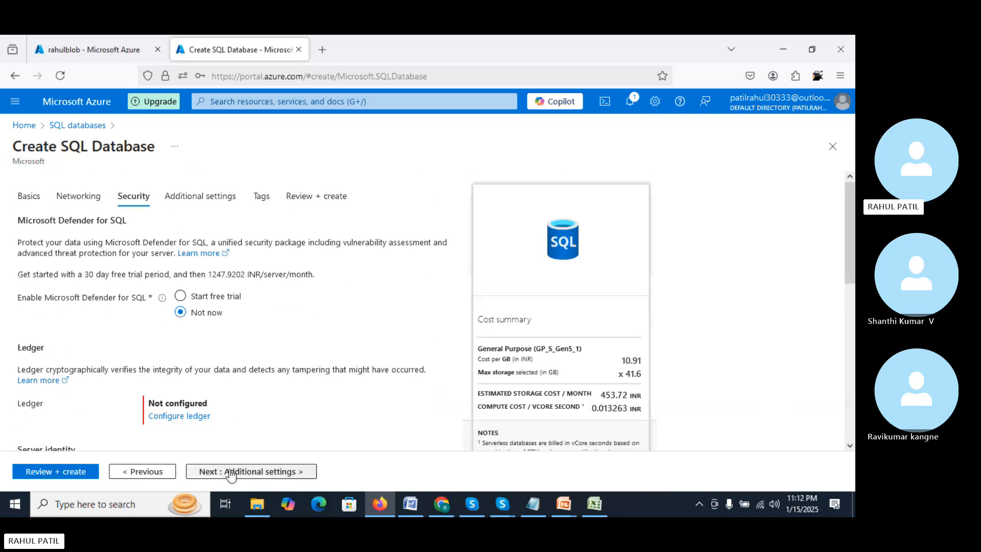
Step: Choose the free trial for Microsoft Defender for SQL and continue to the additional settings
click(221, 296)
scroll(258, 373, down, 5)
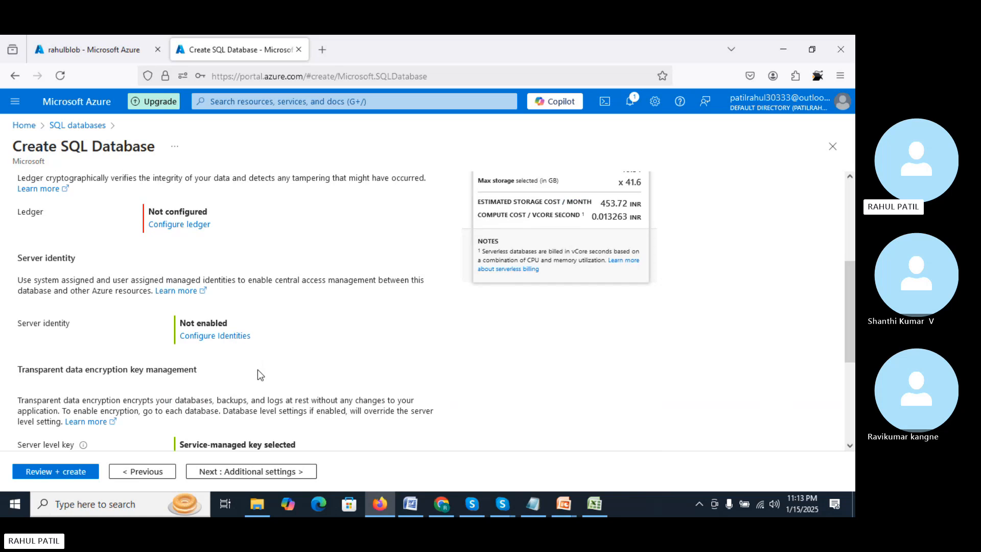
scroll(258, 375, down, 5)
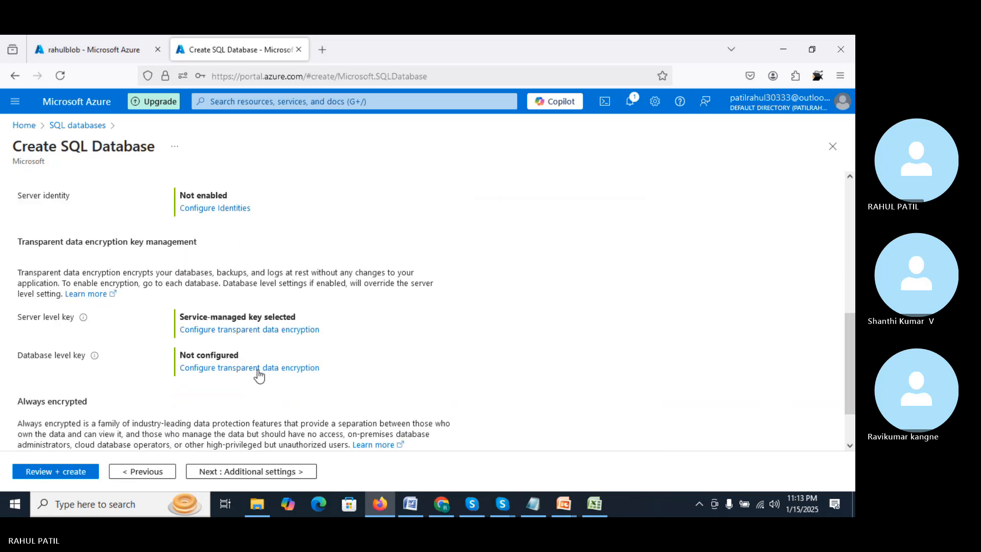
click(271, 472)
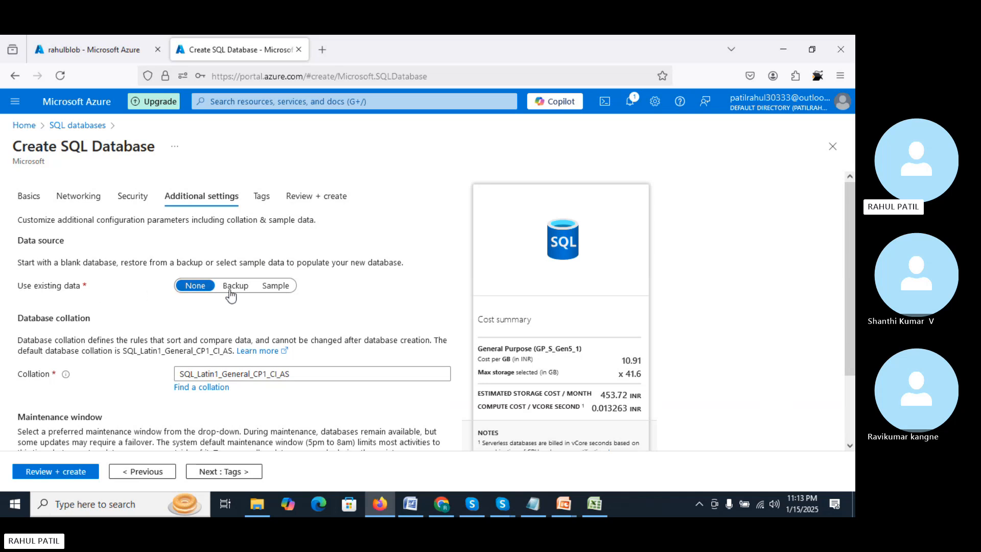
Step: Use the AdventureWorksLT sample as the database's existing data, accept the compute change, and continue to the tags
click(276, 286)
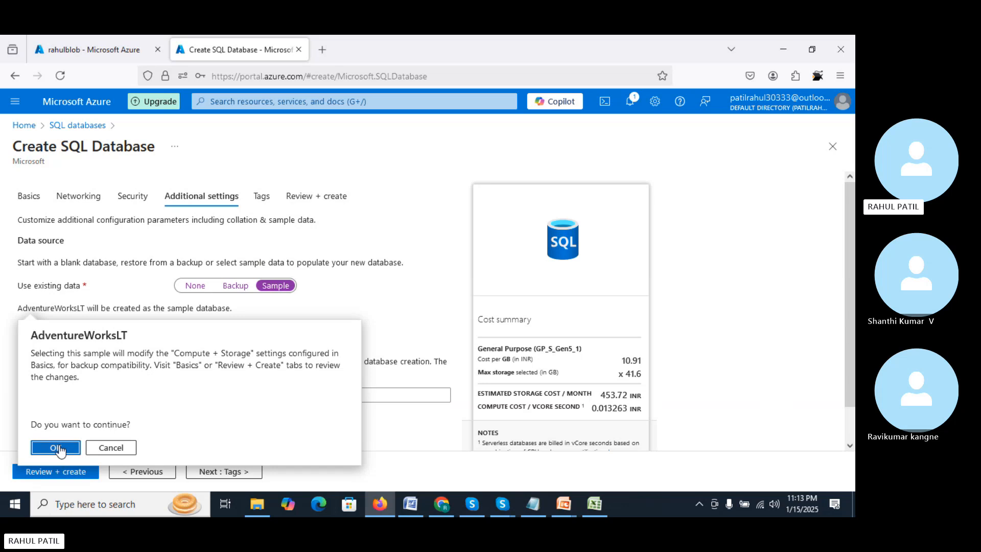
click(56, 448)
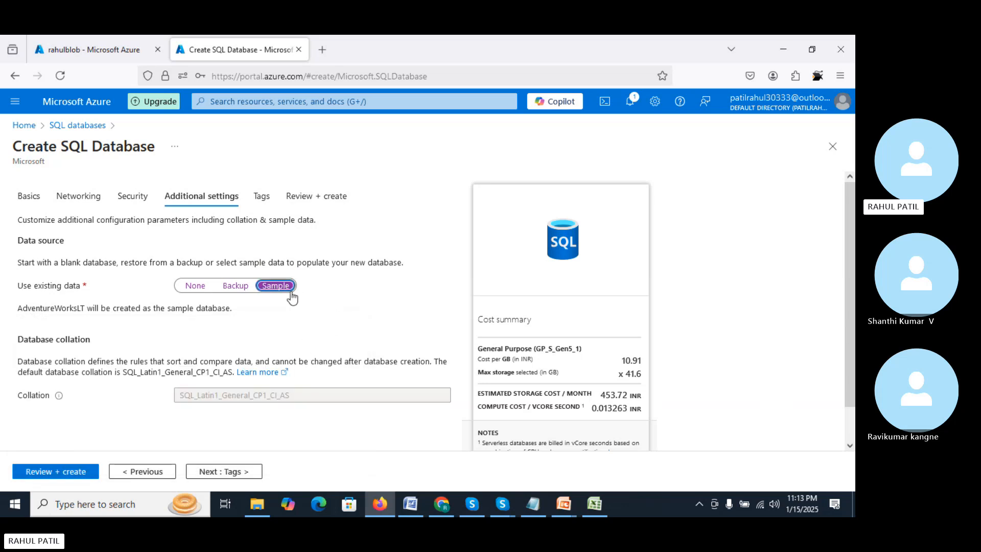
scroll(330, 322, down, 1)
click(231, 472)
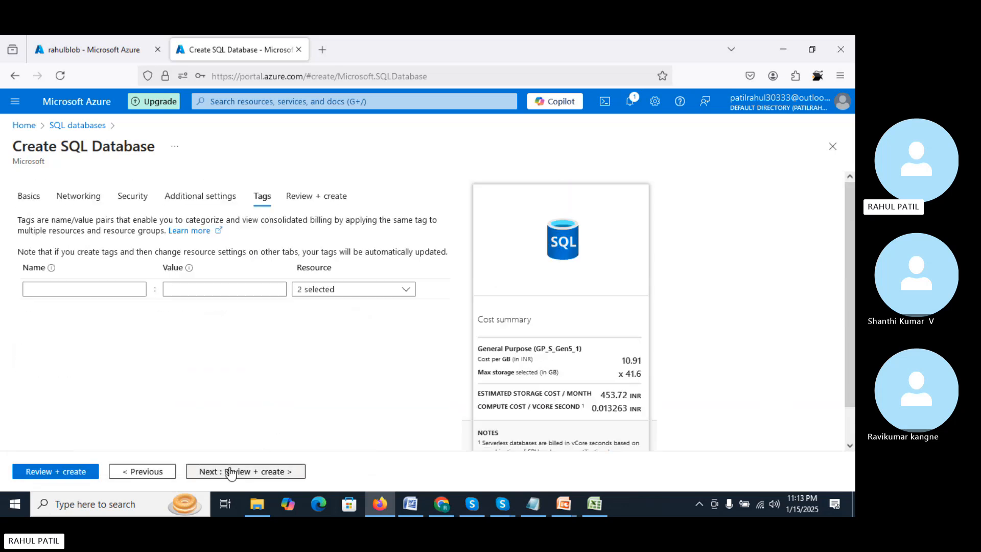
Step: Skip the tags, review the configuration summary, and create the rahuldb database with its new server
click(231, 472)
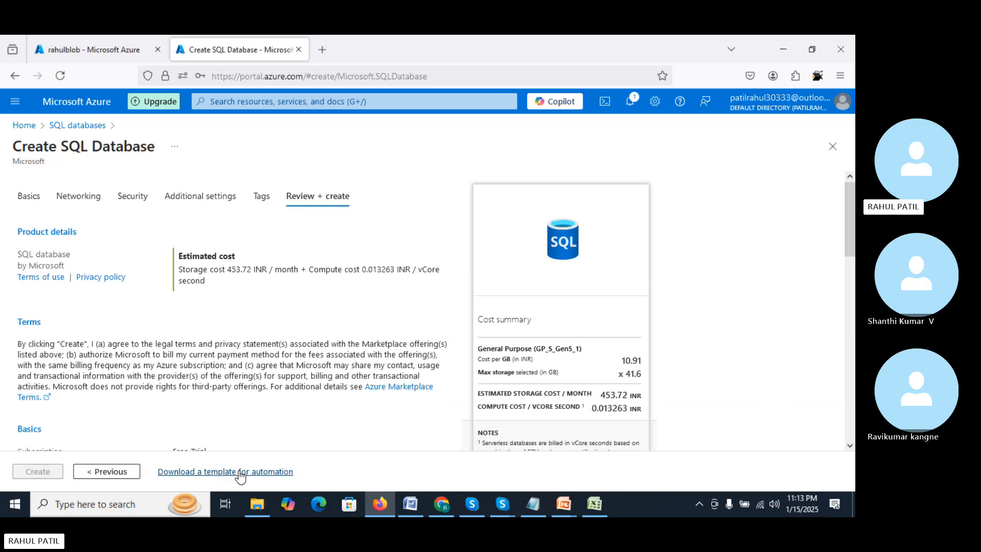
scroll(138, 398, down, 15)
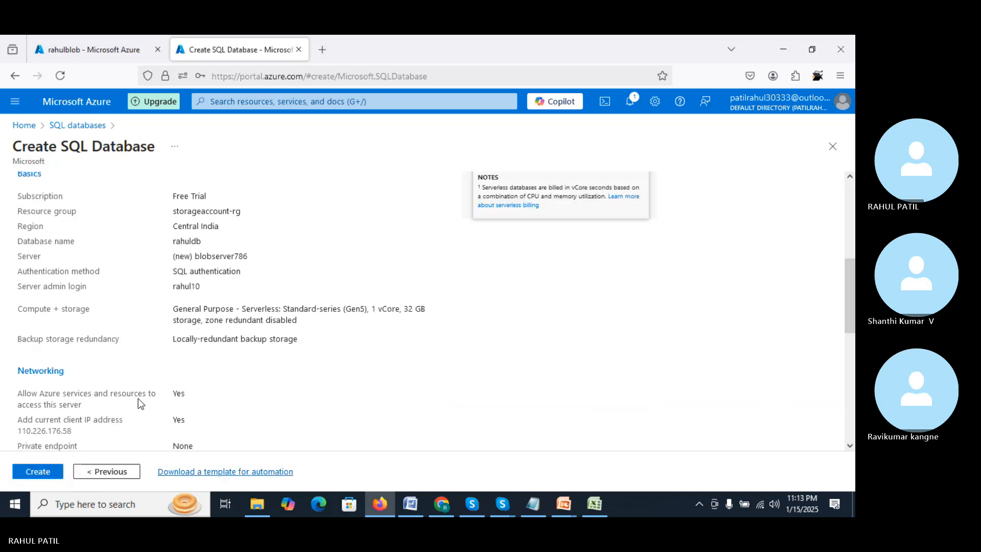
click(40, 471)
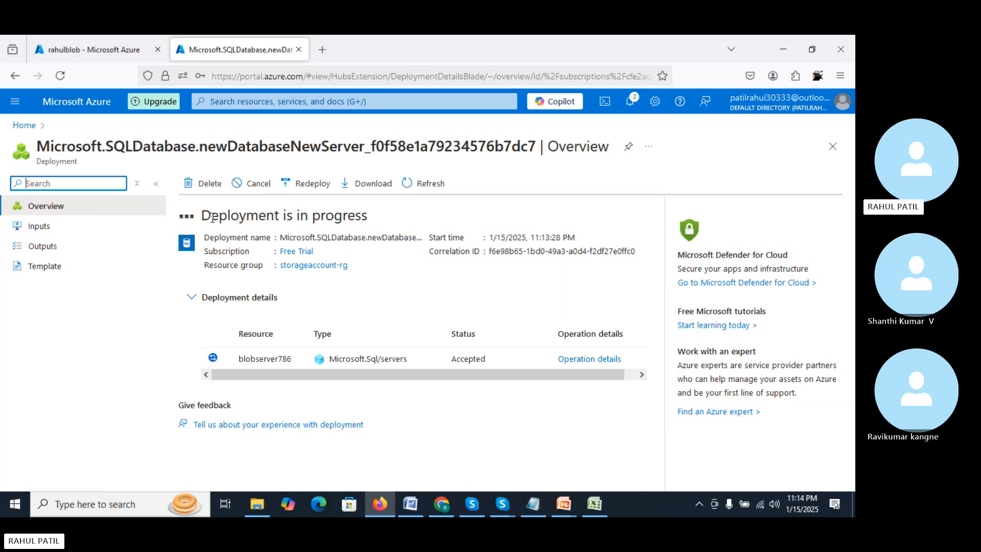
click(669, 48)
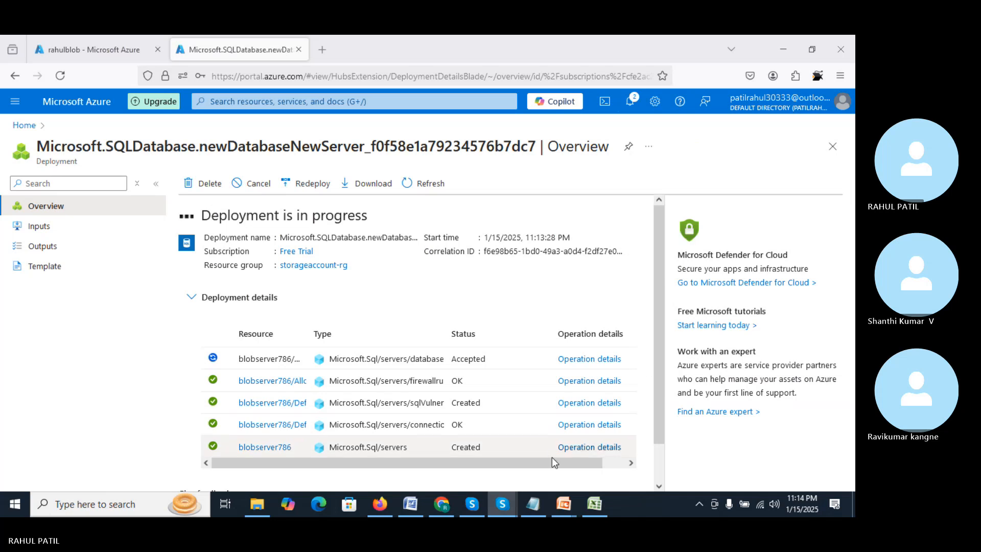
Step: Monitor the SQL database deployment while checking the rahulblob container and the Create SQL database slide in the ADF_FIRST_DEMO presentation in PowerPoint
drag(557, 464, 668, 372)
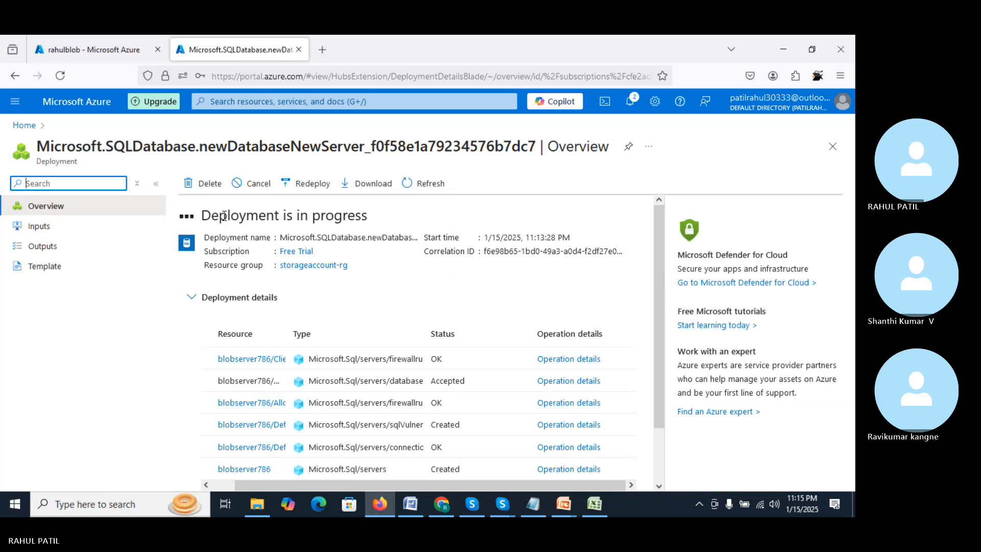
click(77, 52)
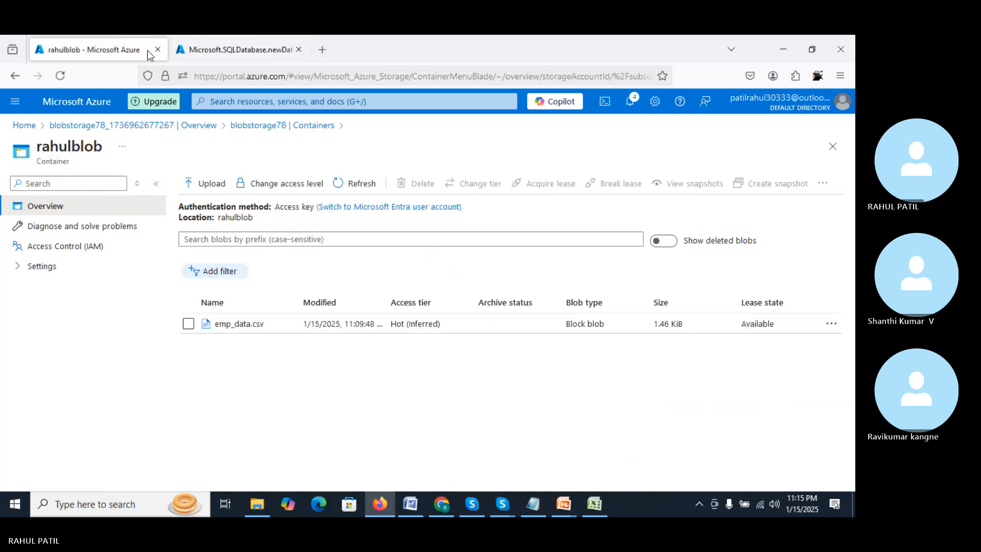
click(206, 44)
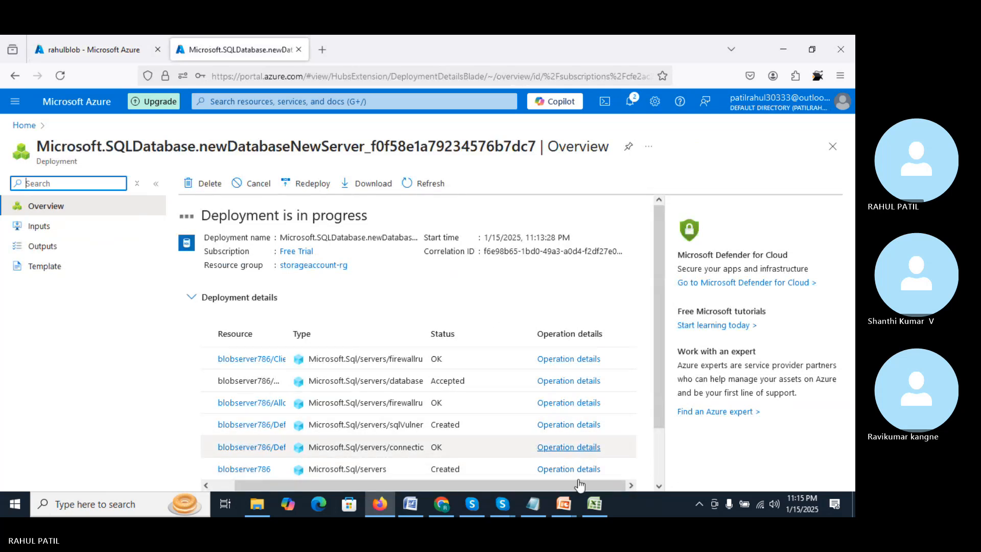
click(567, 504)
click(522, 447)
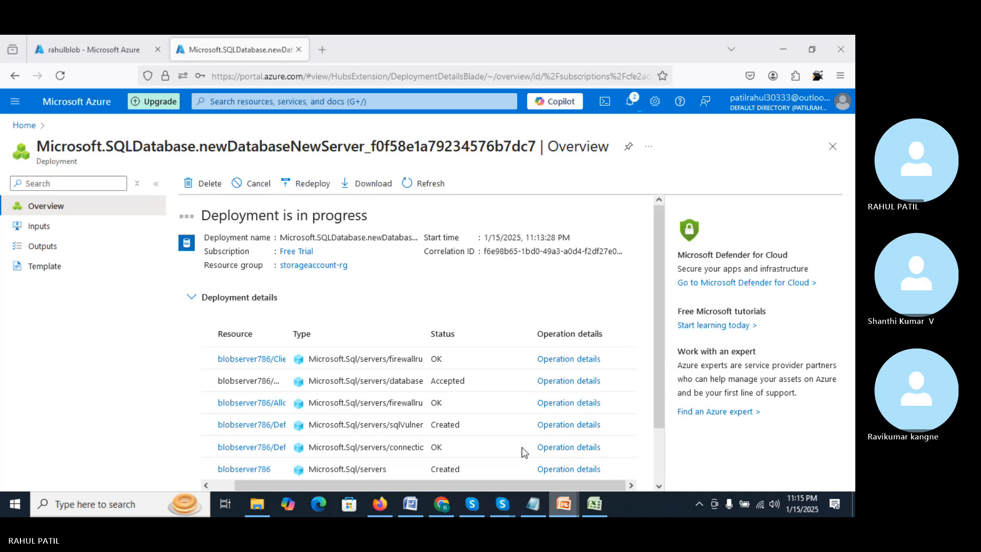
scroll(96, 301, down, 5)
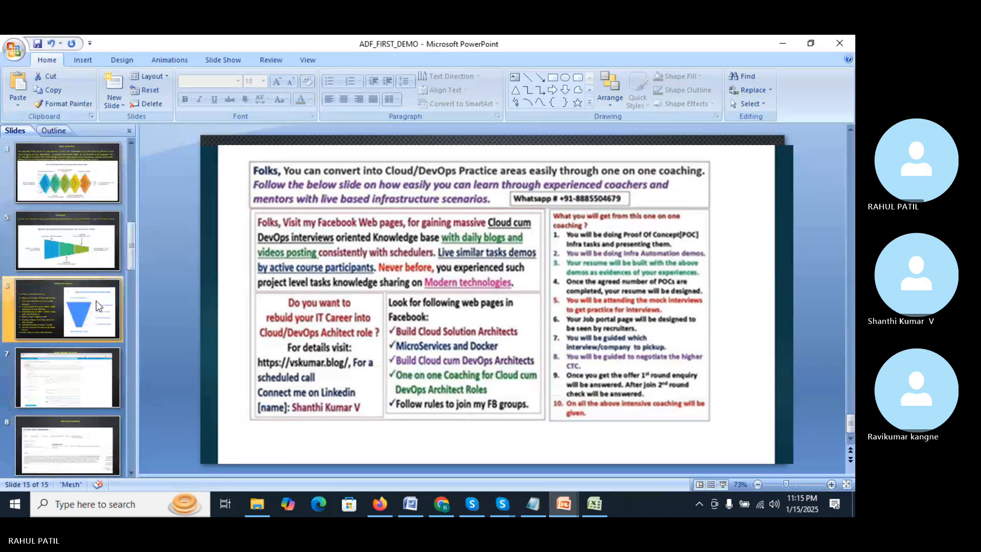
click(71, 319)
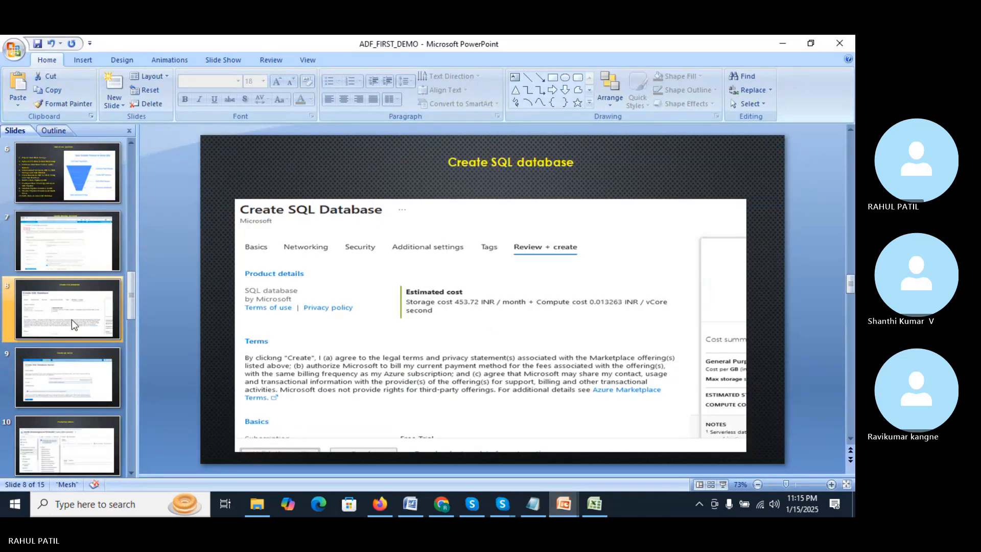
click(383, 504)
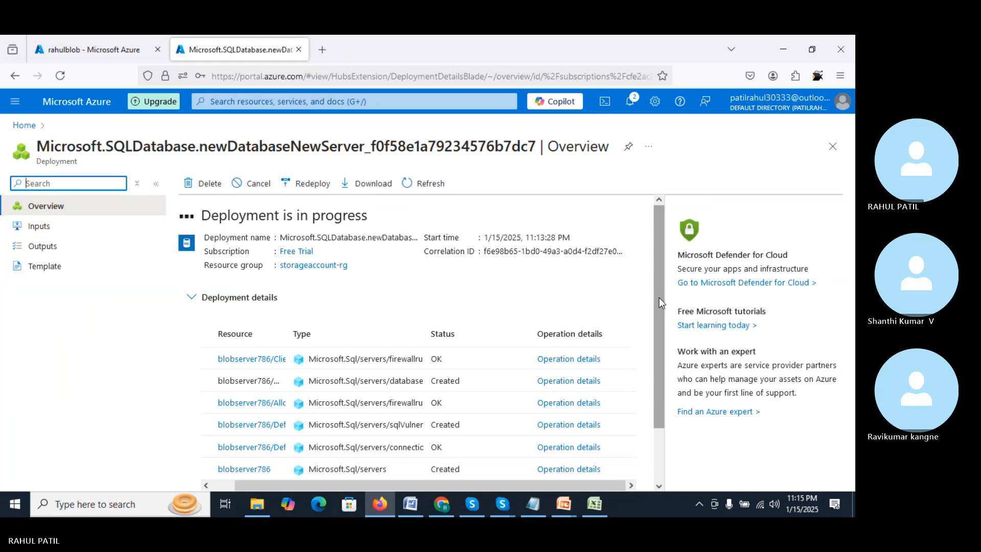
drag(659, 301, 671, 274)
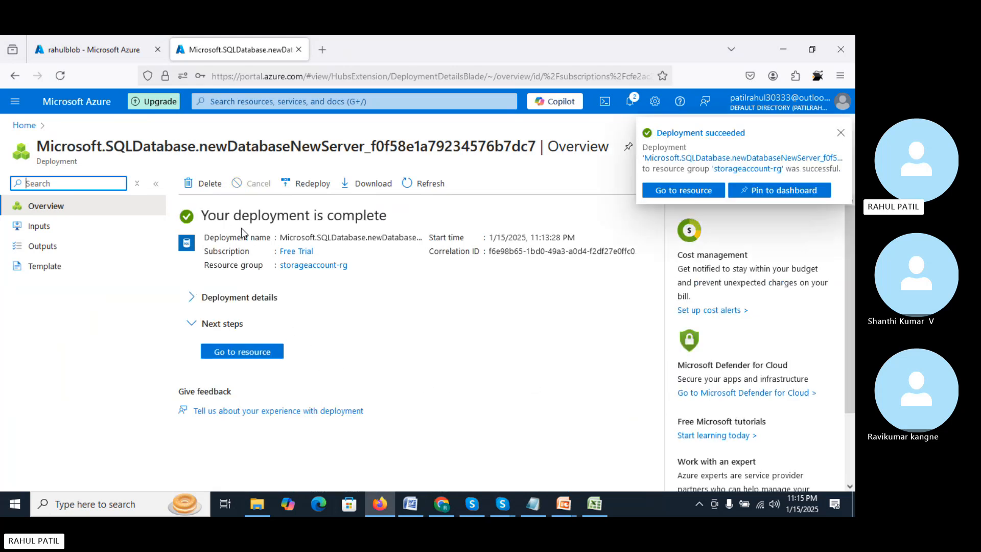
Step: Open the deployed rahuldb database's query editor and sign in with SQL server authentication, entering the account password
click(258, 355)
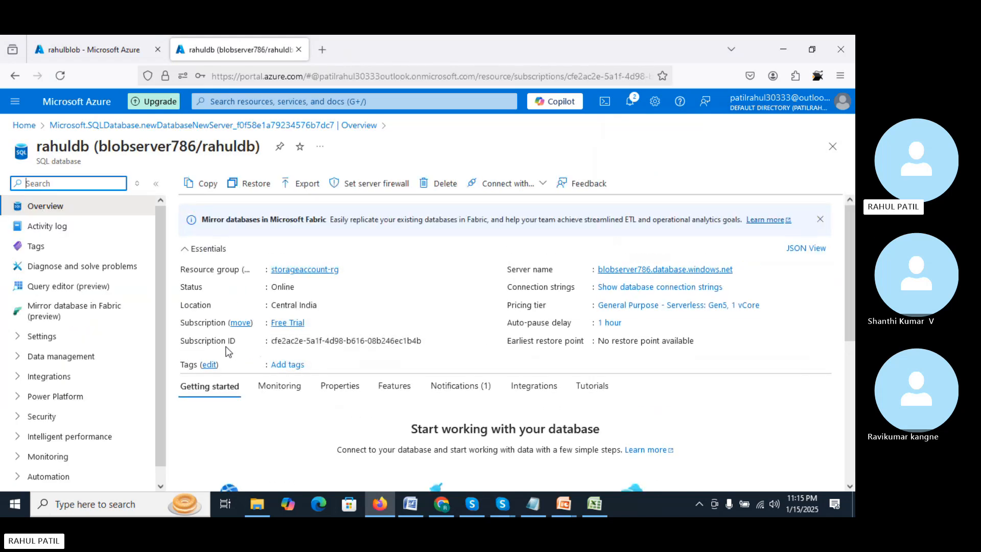
click(58, 290)
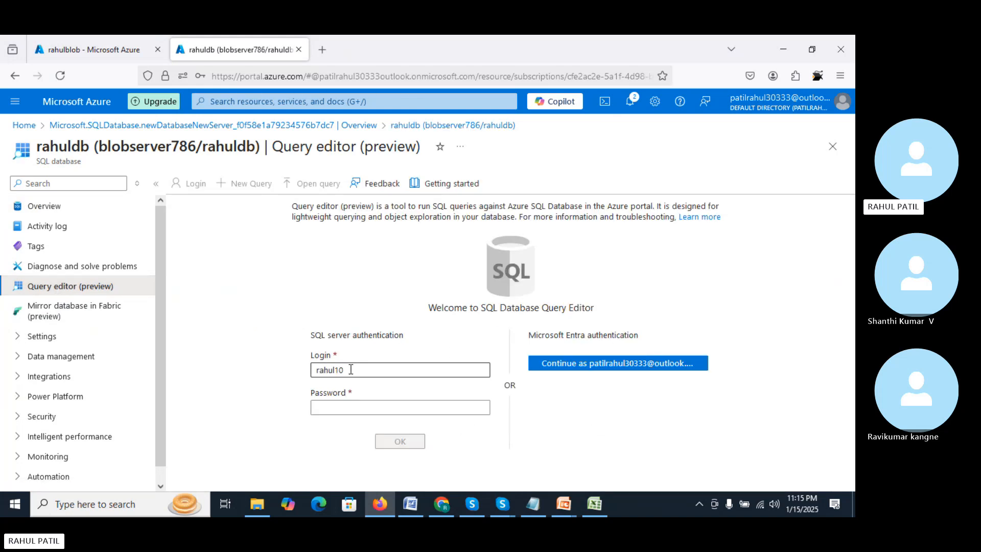
click(335, 409)
text(R)
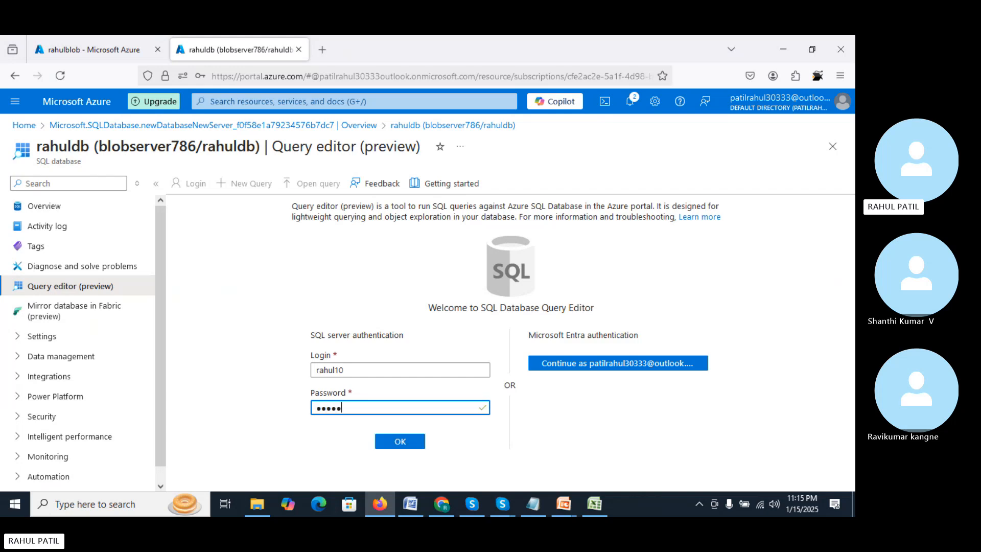
text(•••••••••••••)
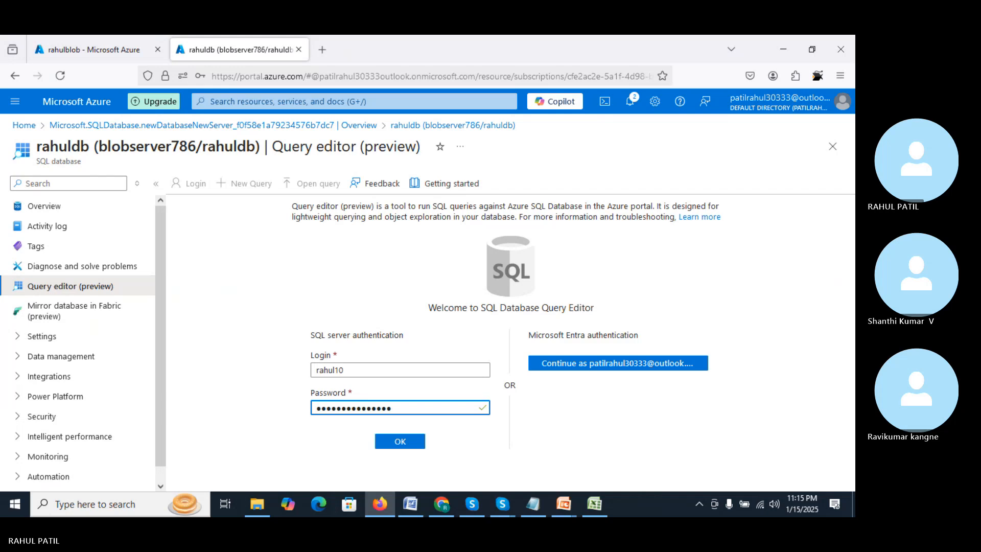
key(Return)
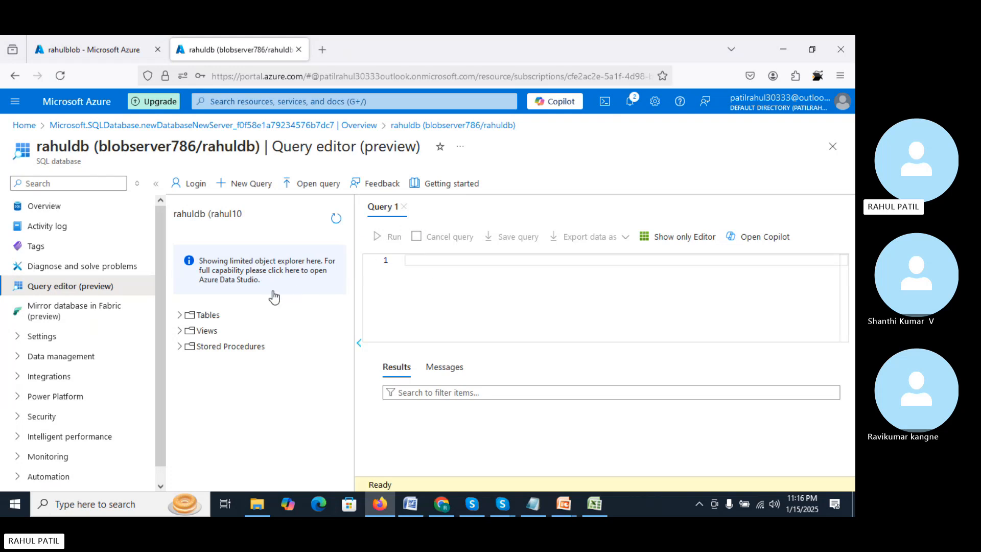
Step: Expand the database's tables, and run the CREATE TABLE contact statement copied from Notepad, with columns id, name and phone
click(180, 316)
drag(345, 328, 353, 432)
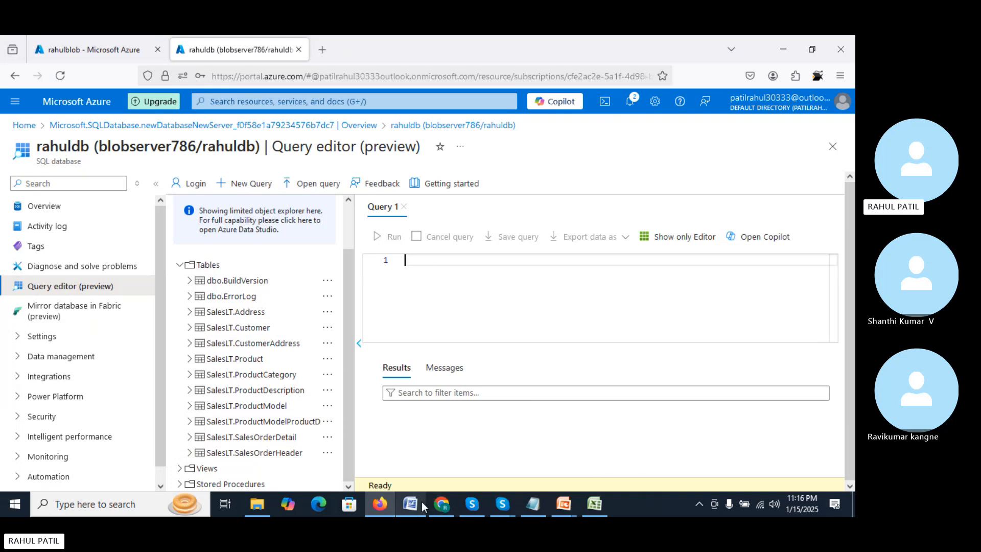
mouse_move(540, 505)
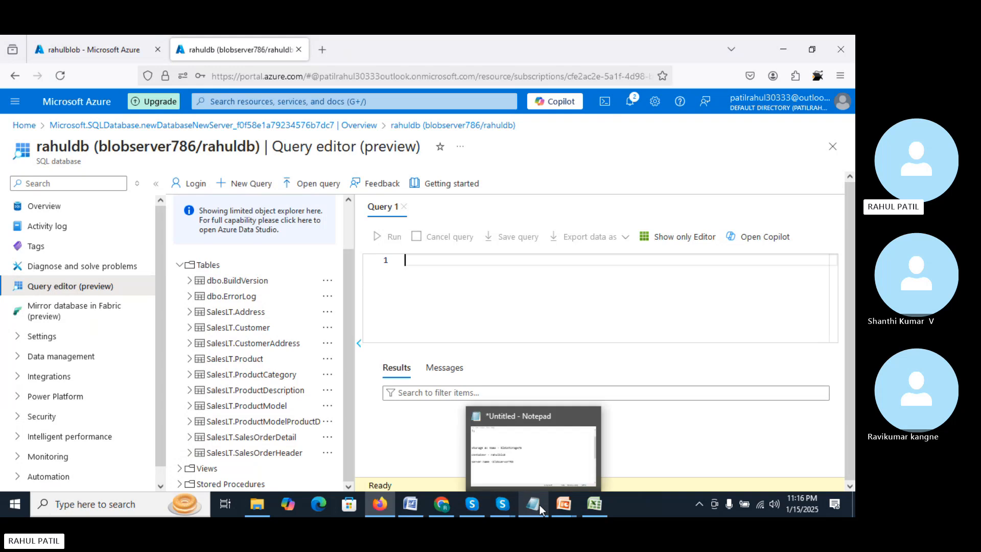
click(522, 457)
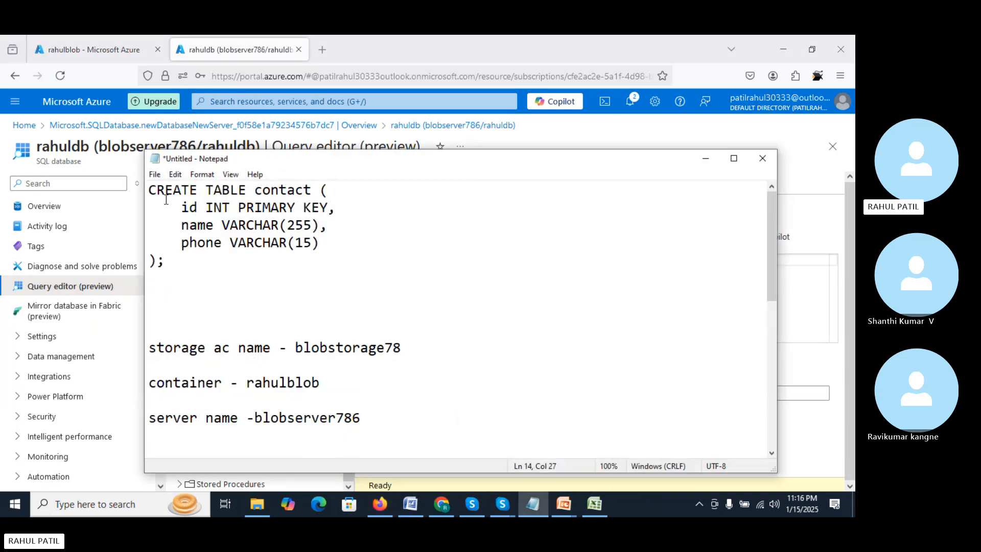
drag(149, 190, 181, 273)
key(ctrl+c)
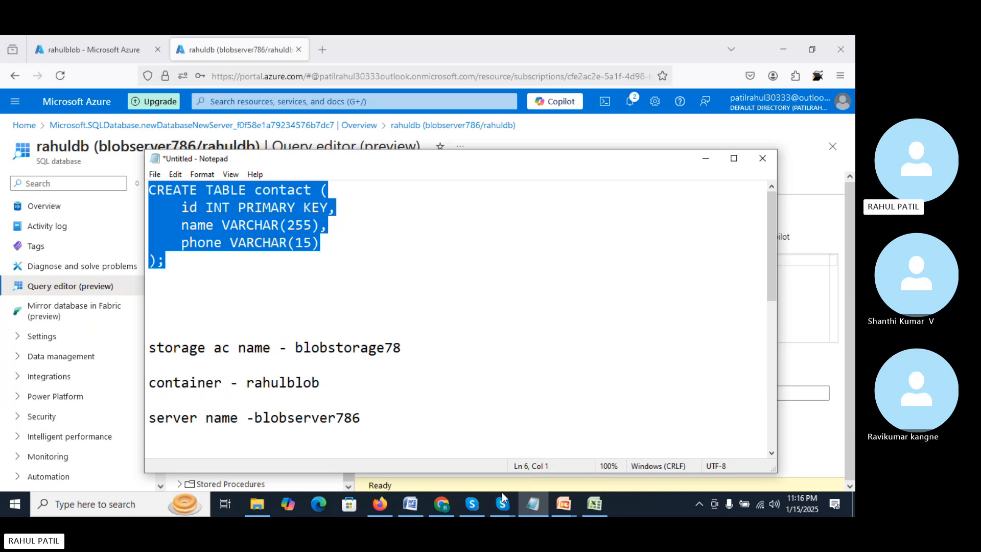
click(385, 507)
key(ctrl+v)
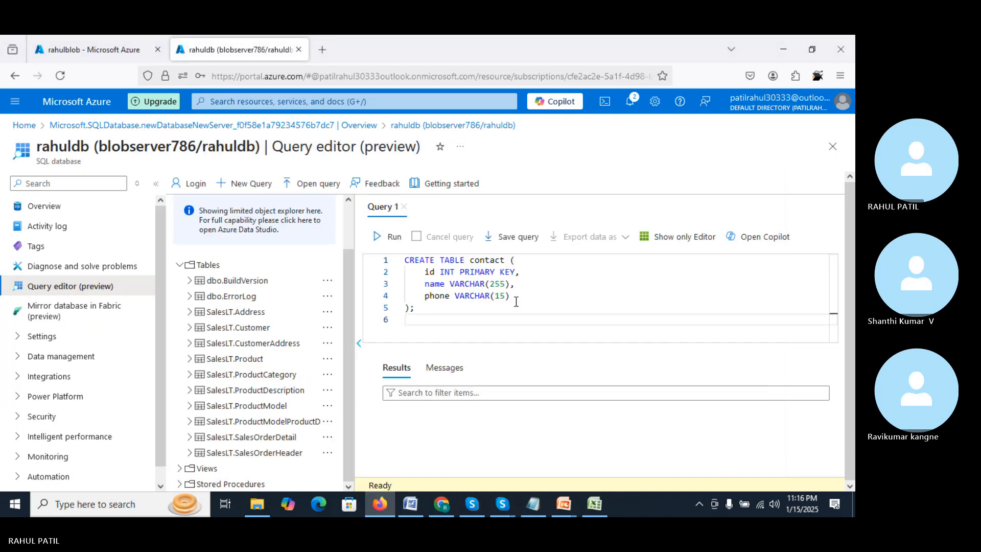
click(382, 238)
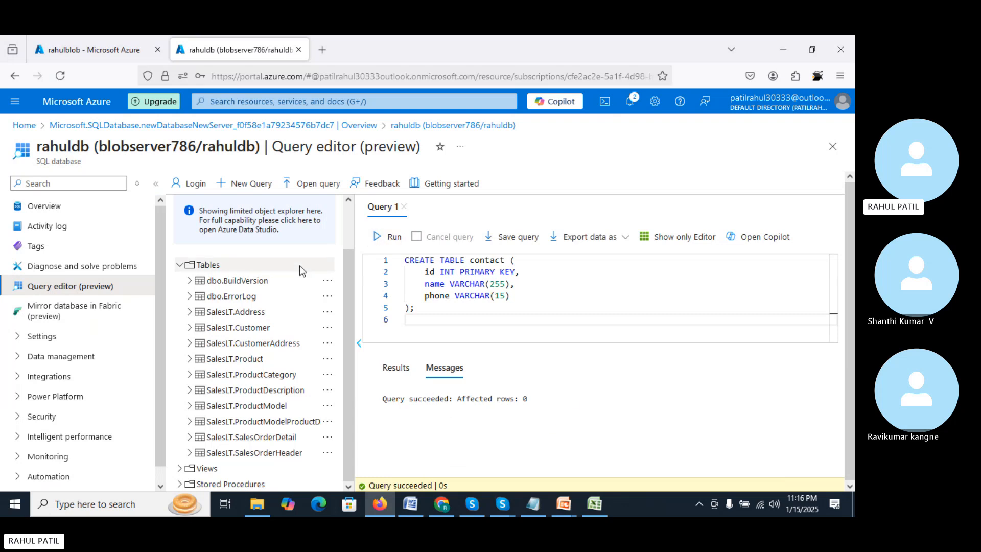
Step: Refresh the database's object list and check its tables for the contact table
click(190, 268)
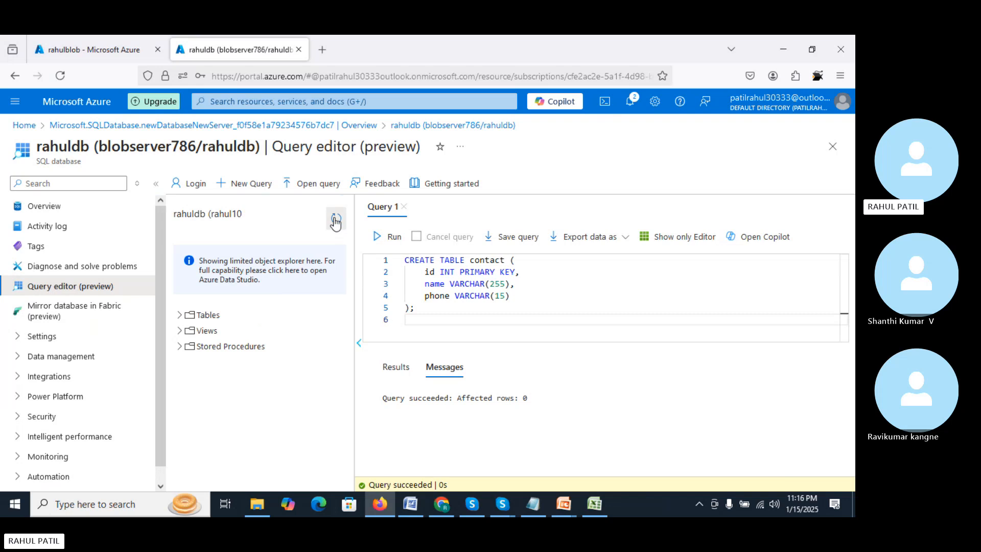
click(181, 315)
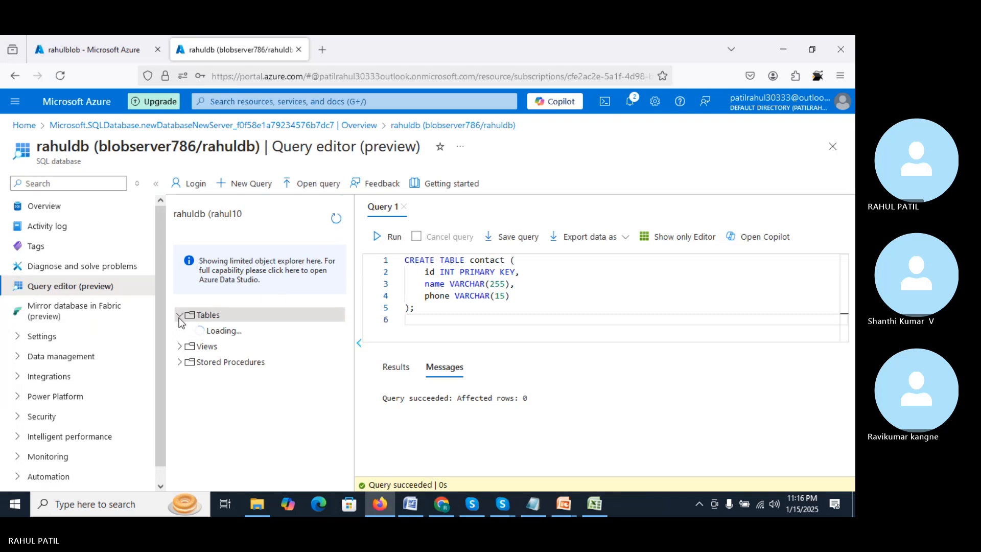
click(327, 224)
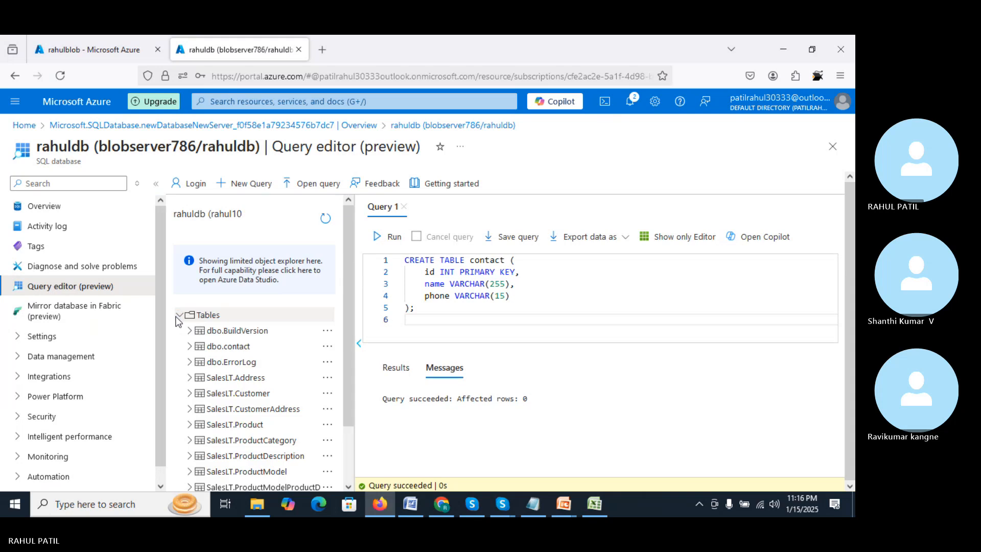
scroll(349, 336, down, 1)
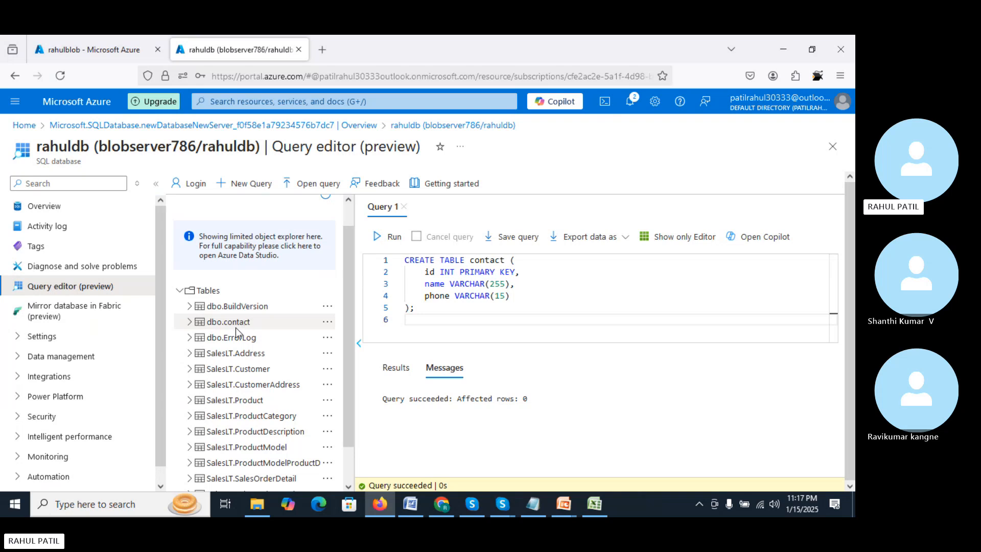
Step: Open the Azure portal home in a new browser tab and start creating a data factory from the Data factories service
right_click(88, 109)
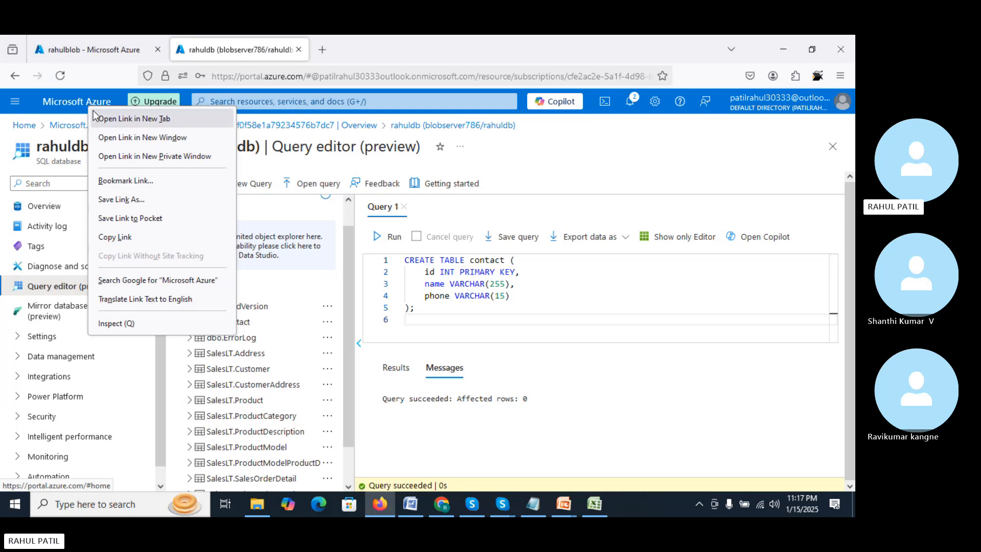
click(110, 119)
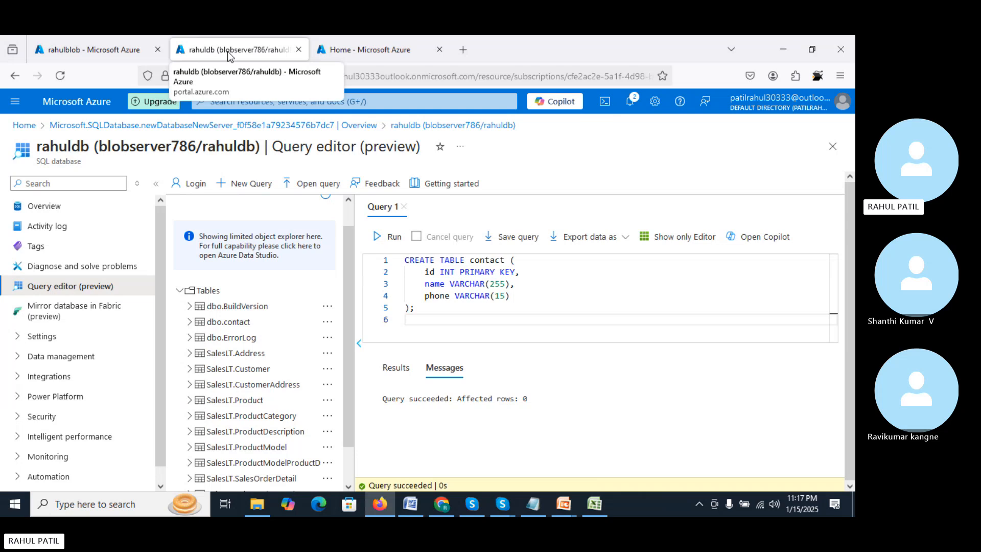
click(364, 51)
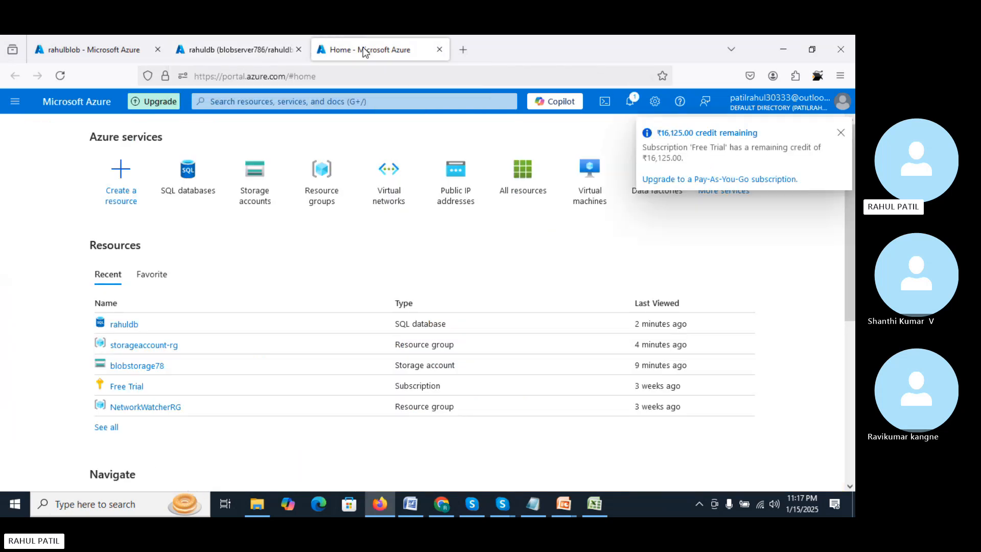
click(243, 104)
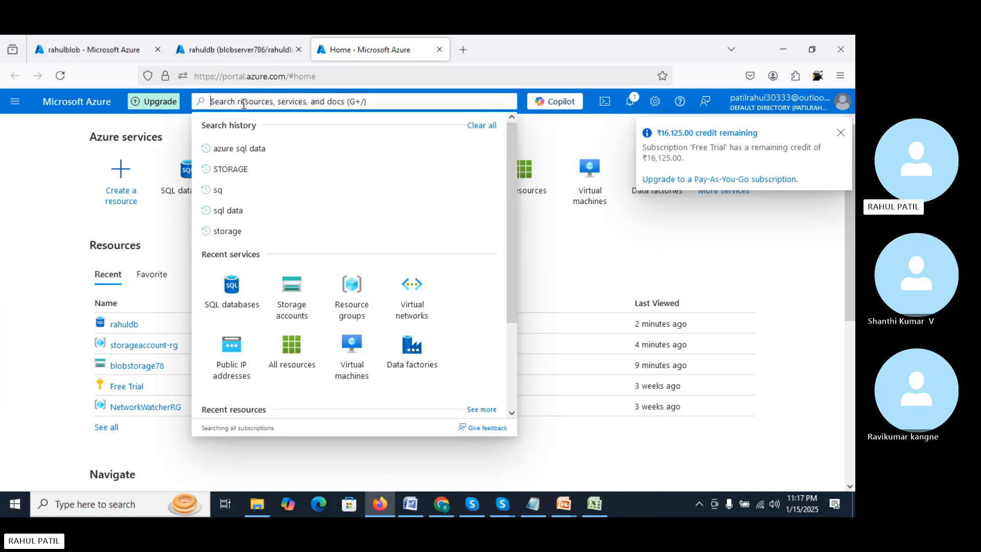
text(da)
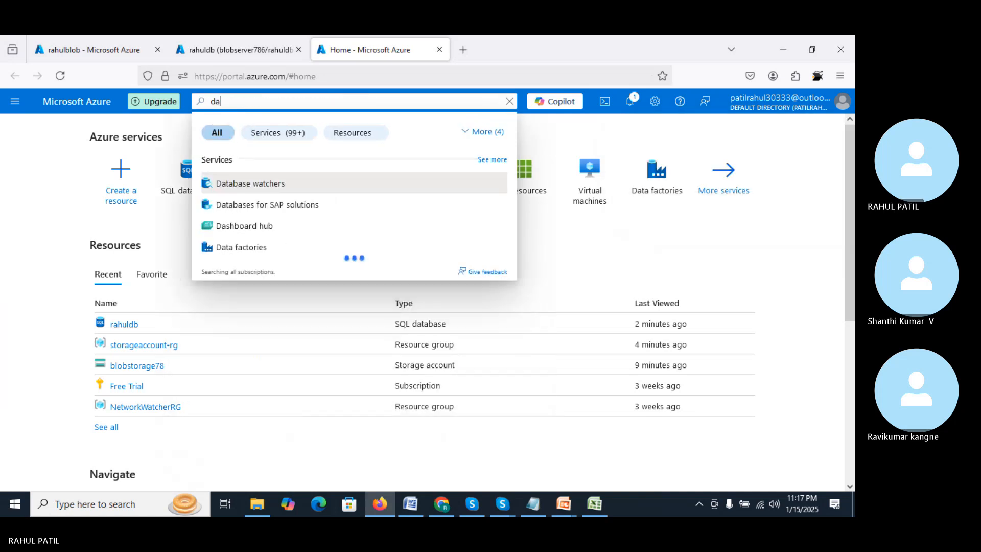
click(263, 247)
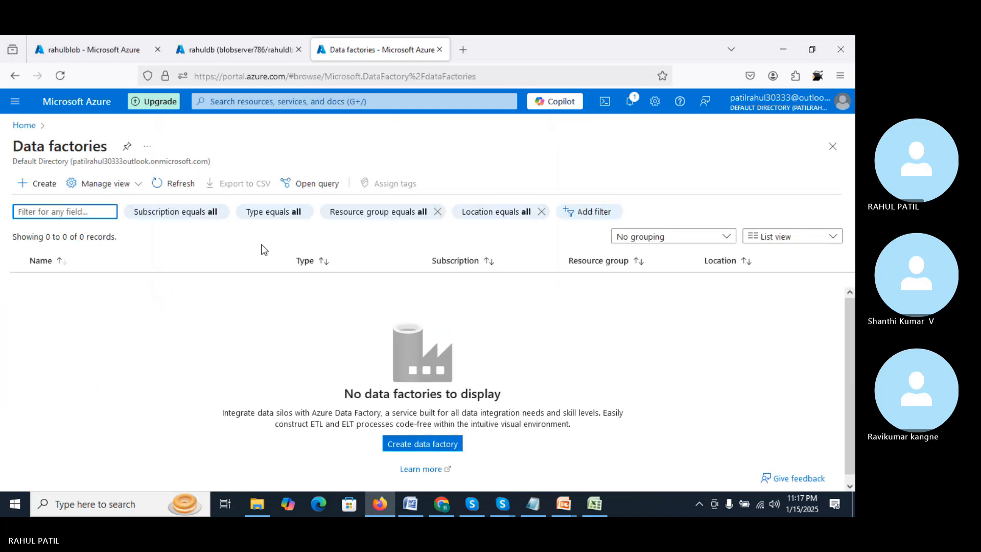
click(41, 184)
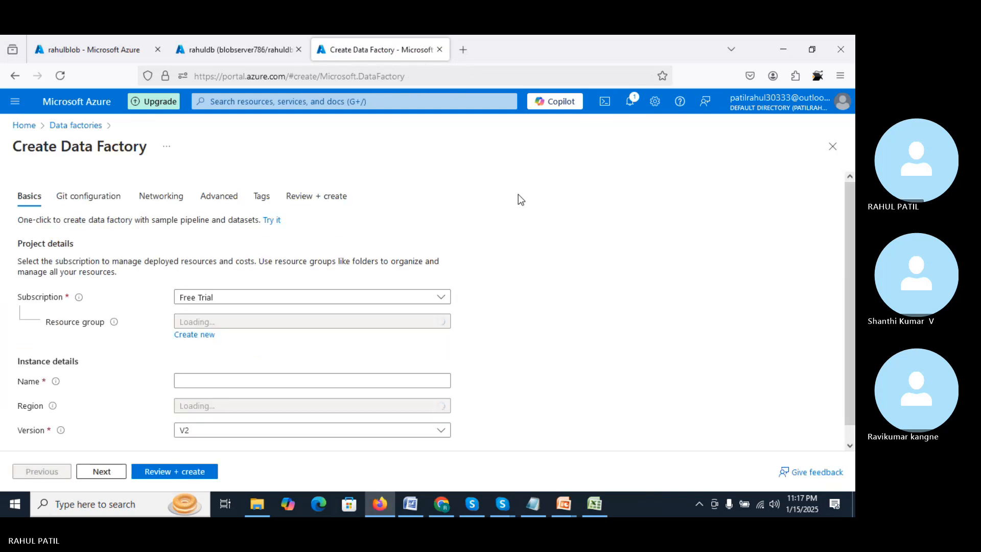
Step: Assign the data factory to the existing resource group storageaccount-rg and name it demodatafactory
click(194, 335)
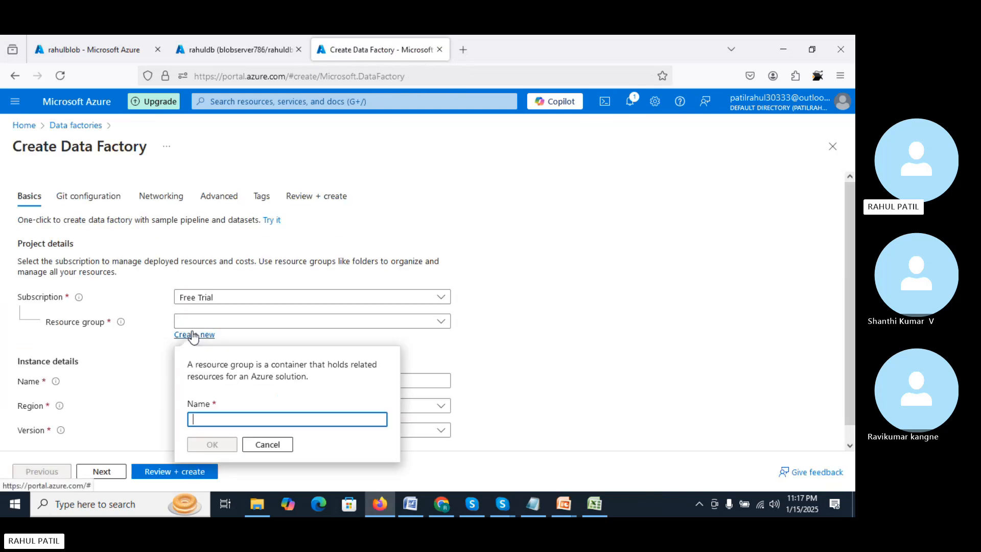
click(280, 445)
click(277, 322)
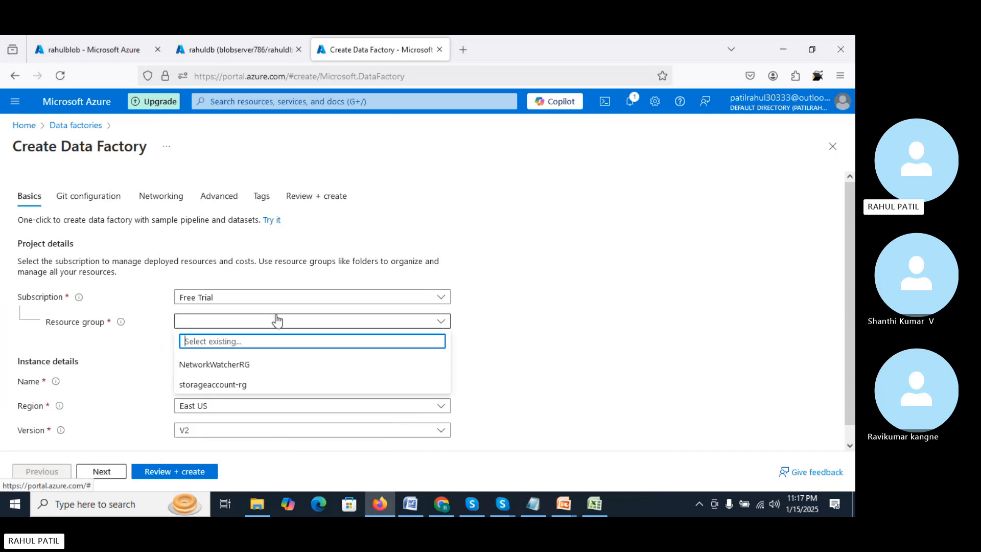
click(252, 389)
scroll(245, 375, down, 1)
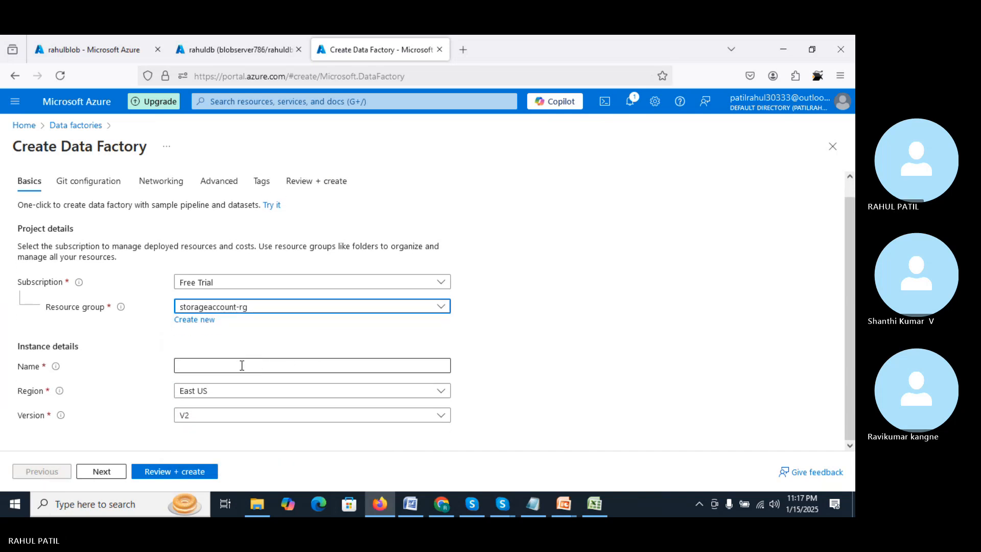
click(220, 366)
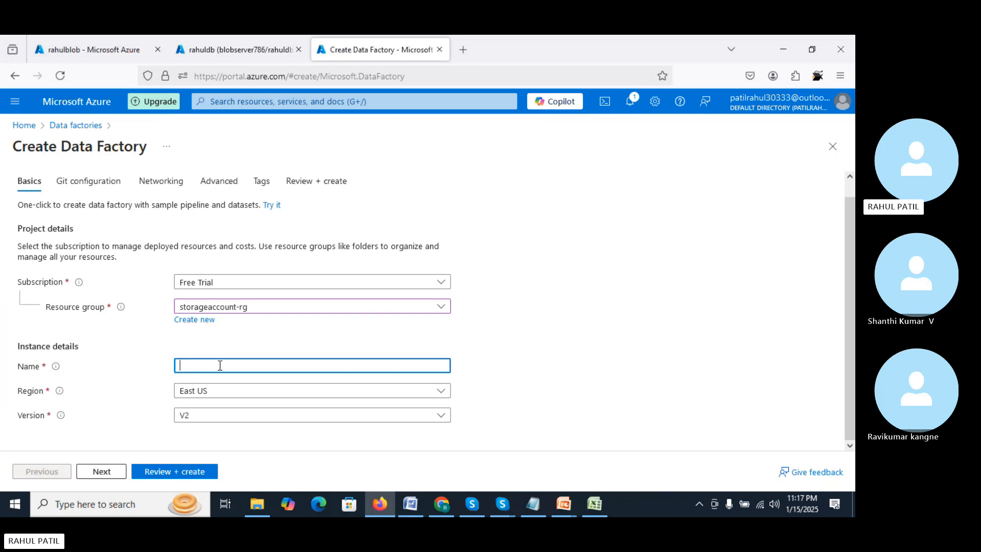
text(demodatafactory)
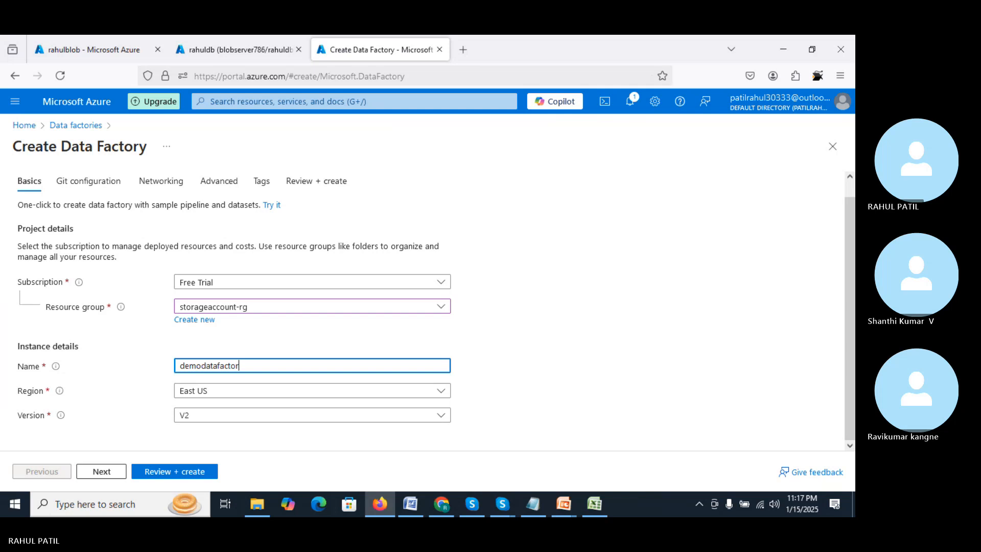
Step: Set the data factory's region to Central India and change its name to demodatafactory7861
click(216, 402)
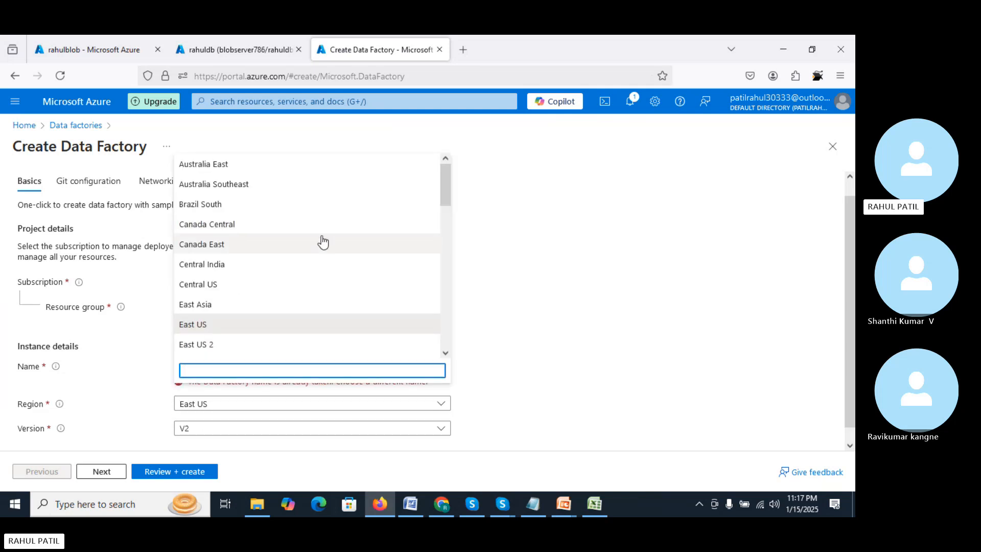
click(275, 266)
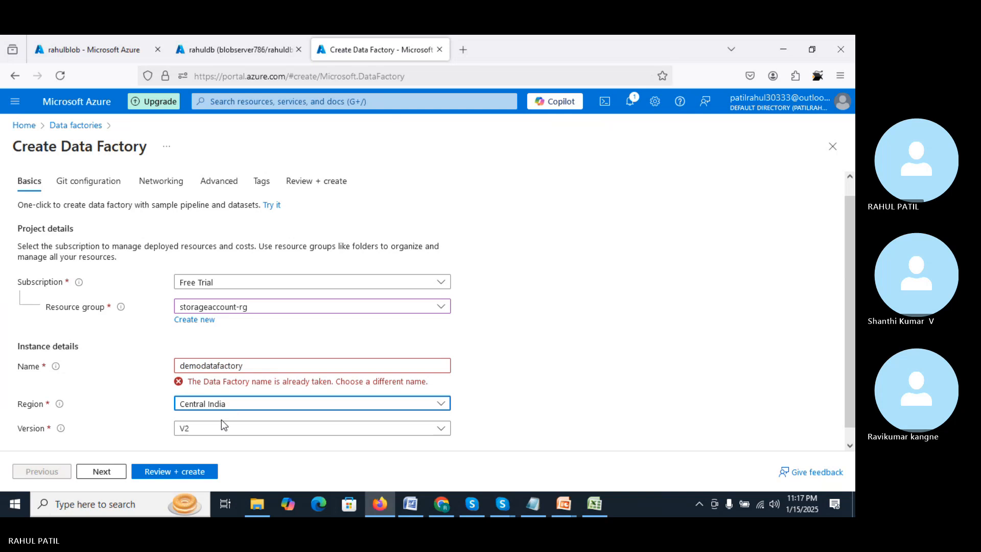
click(249, 366)
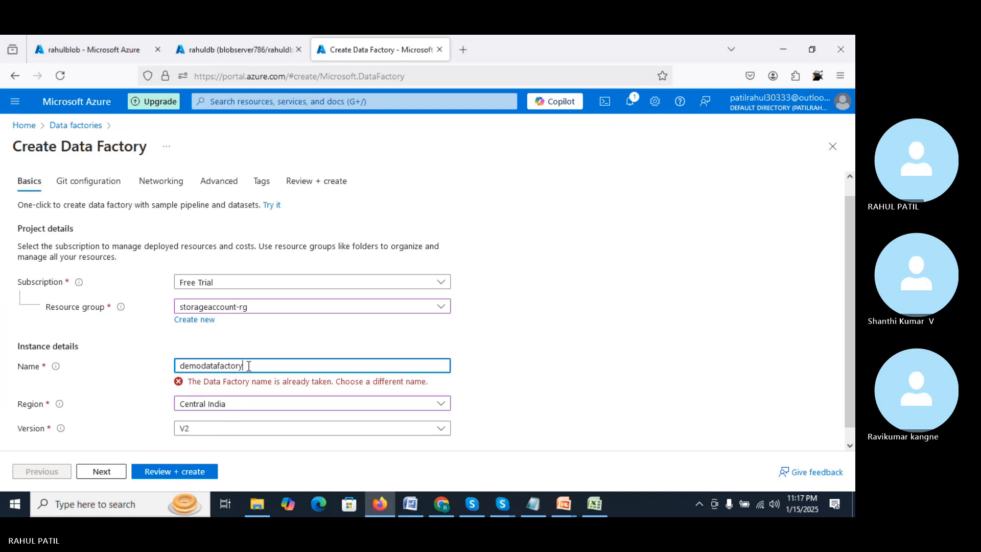
text(7861)
click(536, 373)
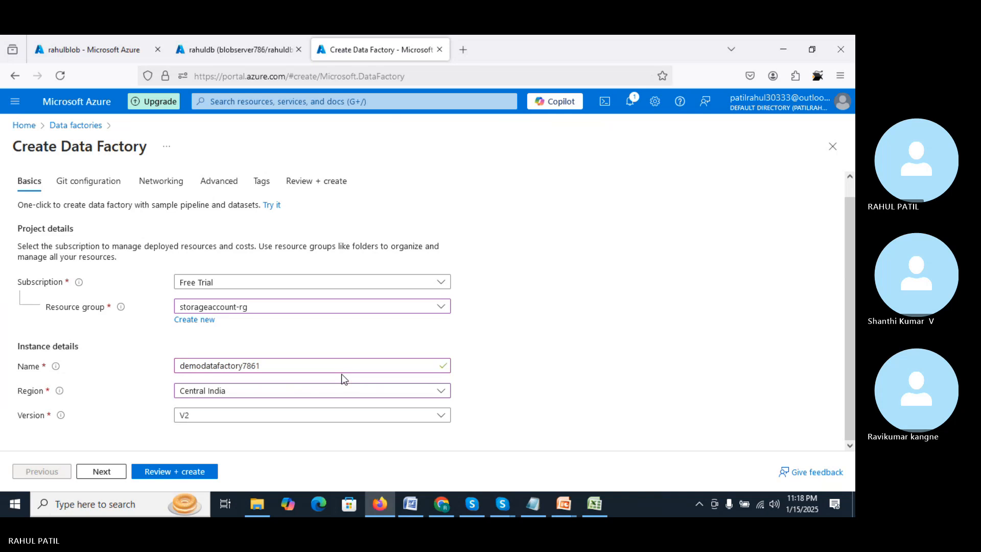
Step: Record the data factory name in the Notepad notes as "datafactory name -demodatafactory7861", copying the name from the creation form
click(269, 367)
click(263, 426)
drag(265, 374, 177, 377)
key(ctrl+c)
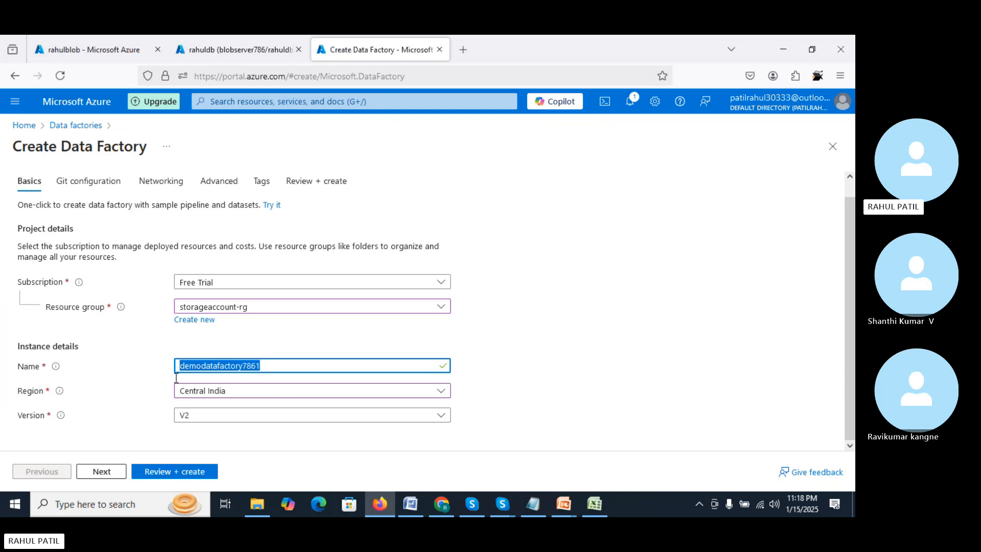
click(532, 505)
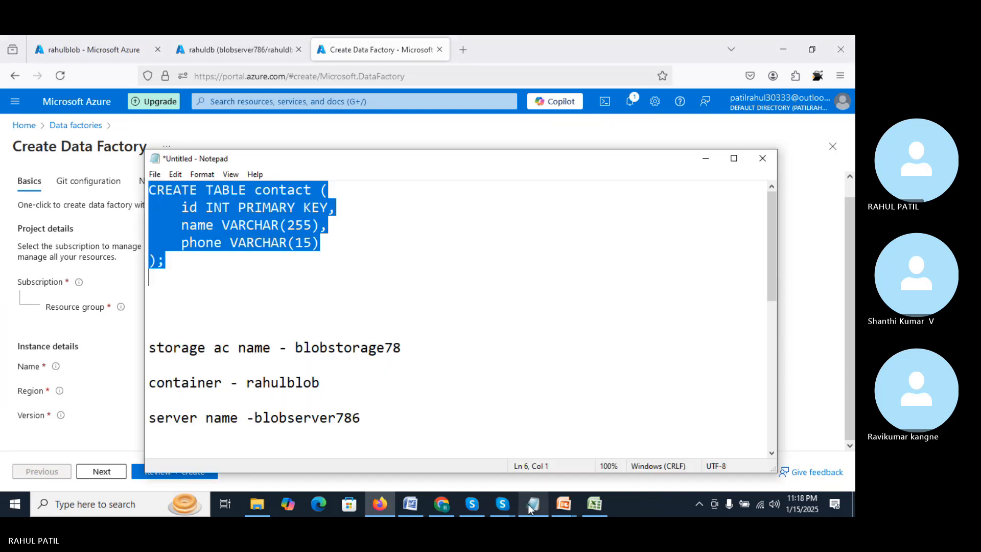
click(366, 417)
key(Return)
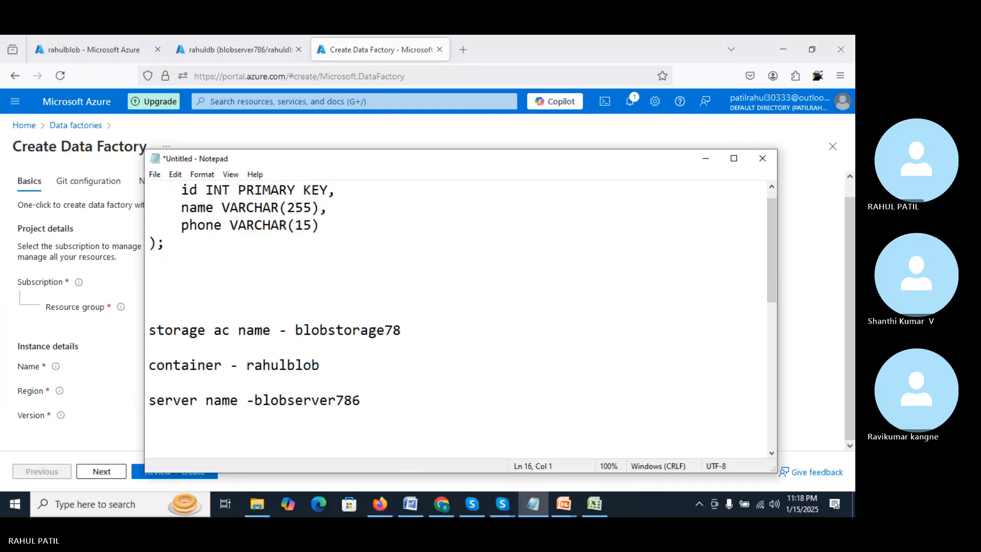
text(datafactory)
text(name -)
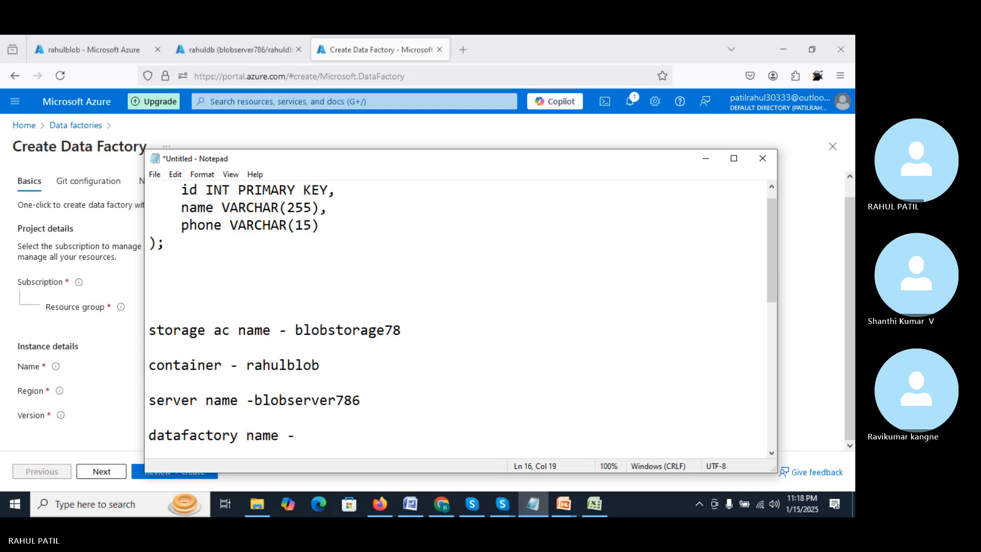
key(ctrl+v)
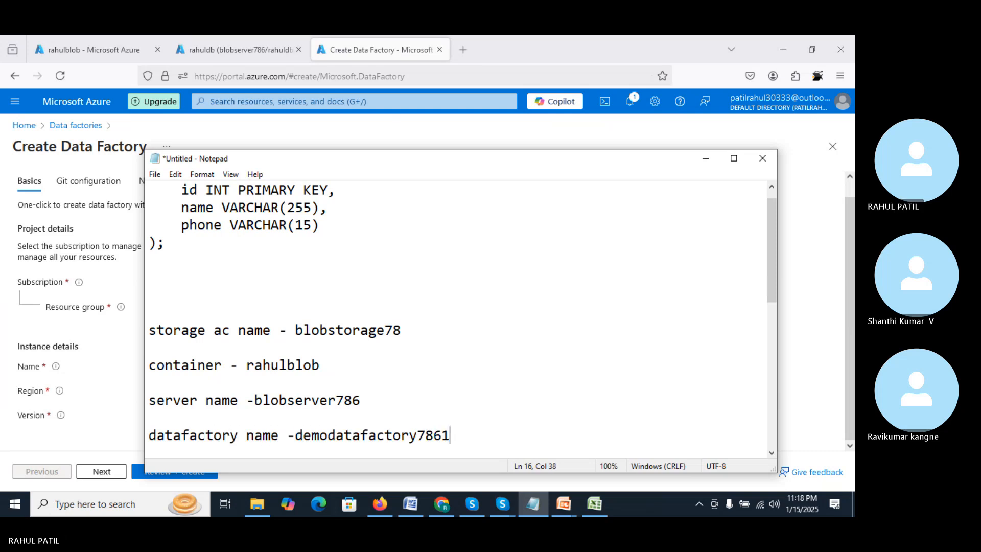
click(706, 160)
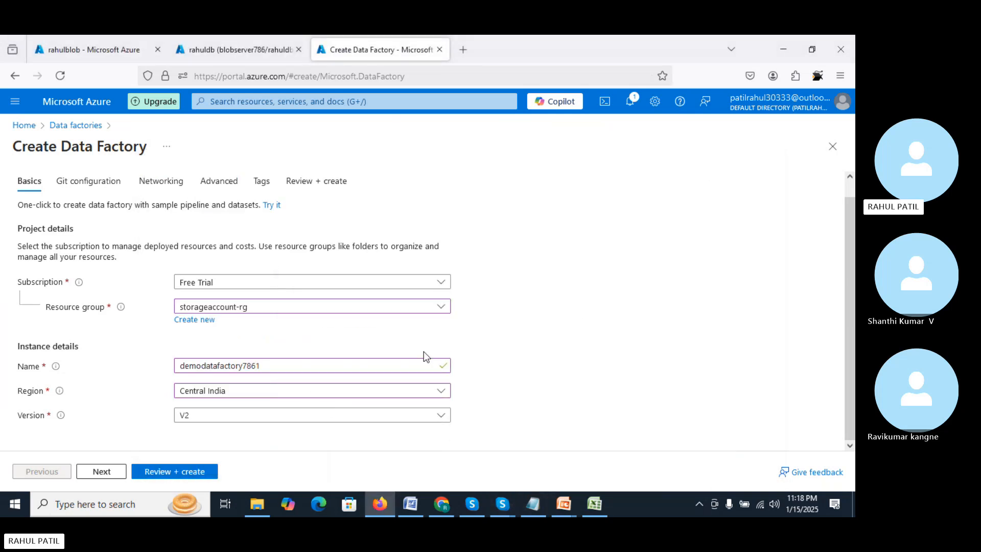
Step: Check the data factory's networking, advanced and Git configuration options, and submit it for creation
click(168, 472)
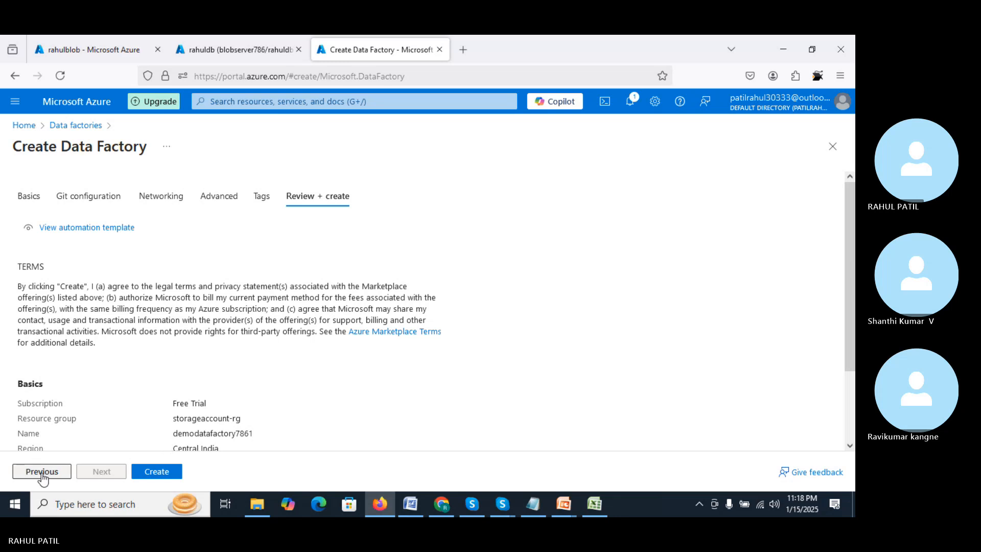
click(169, 201)
scroll(204, 250, down, 2)
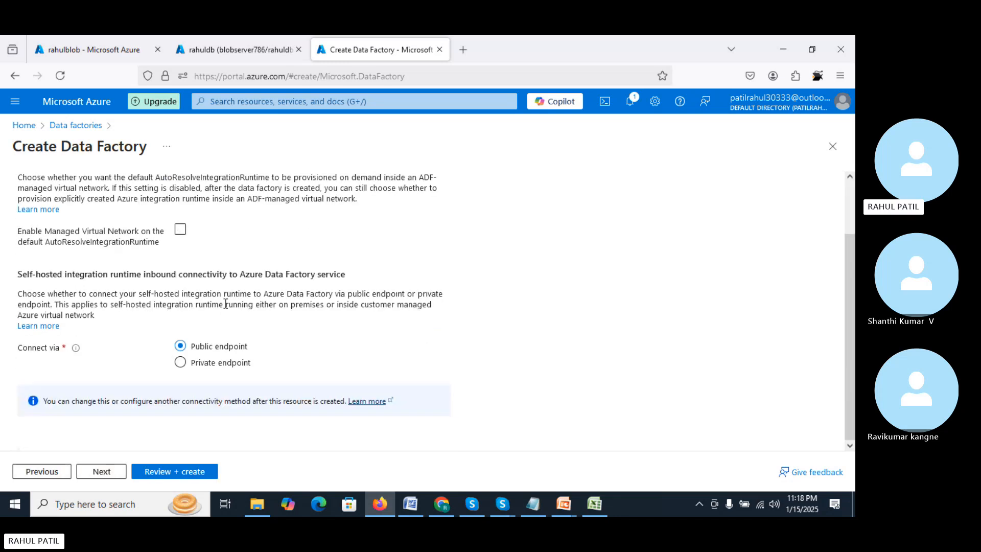
scroll(215, 274, up, 2)
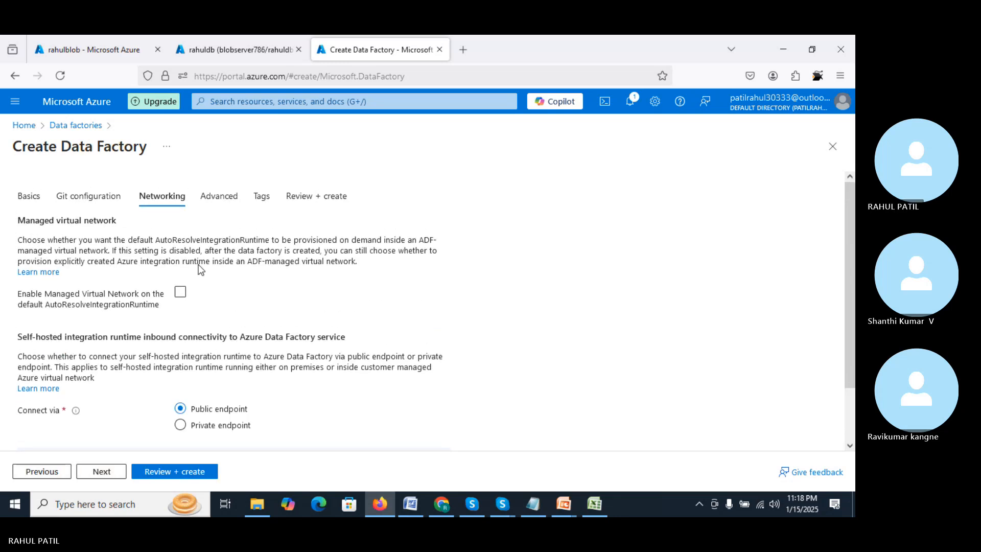
click(219, 202)
click(106, 205)
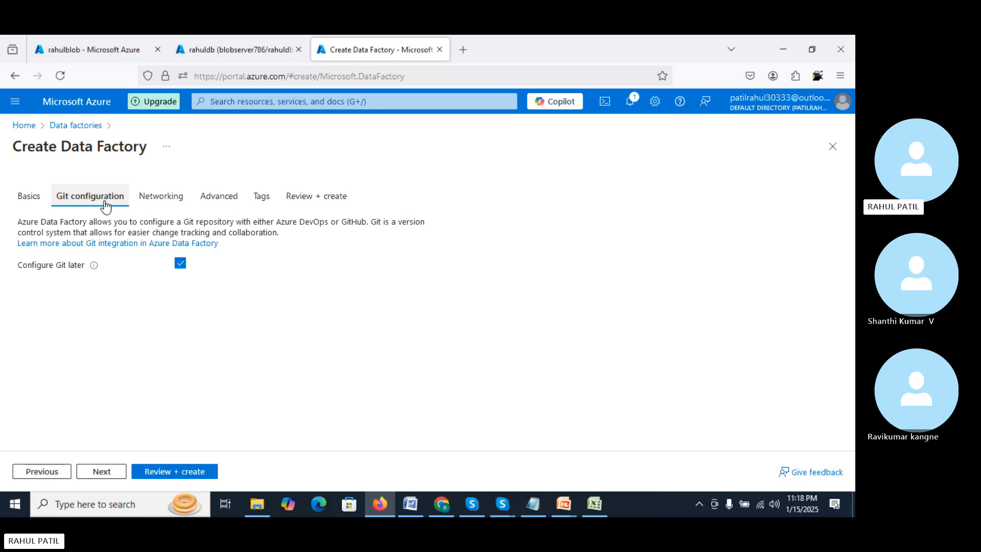
click(166, 475)
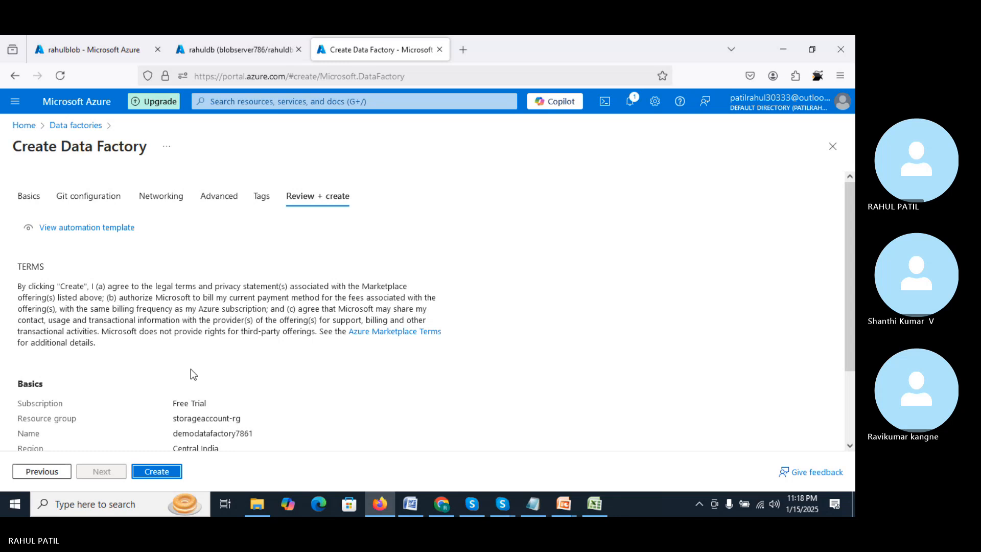
click(163, 472)
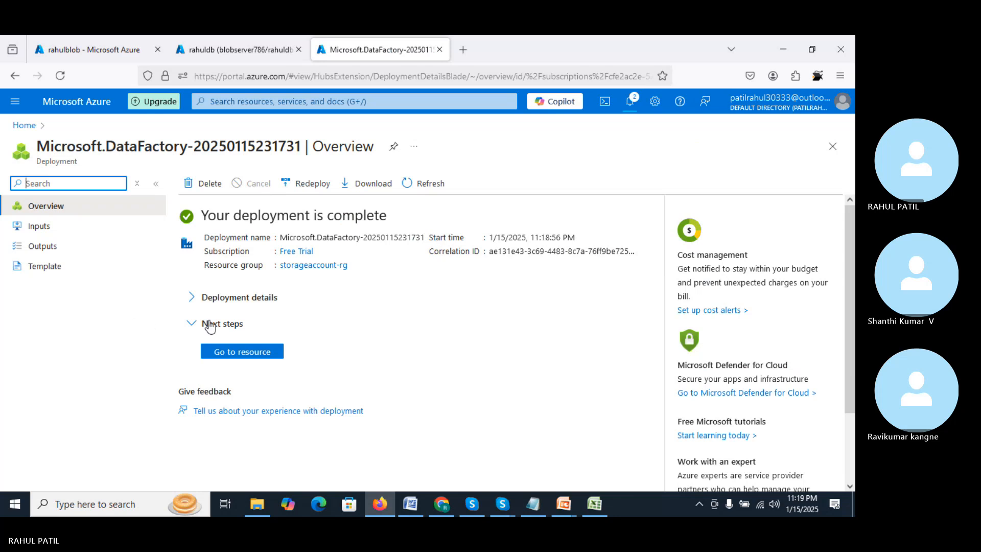
Step: Open the deployed demodatafactory7861 resource and launch Azure Data Factory Studio
click(243, 352)
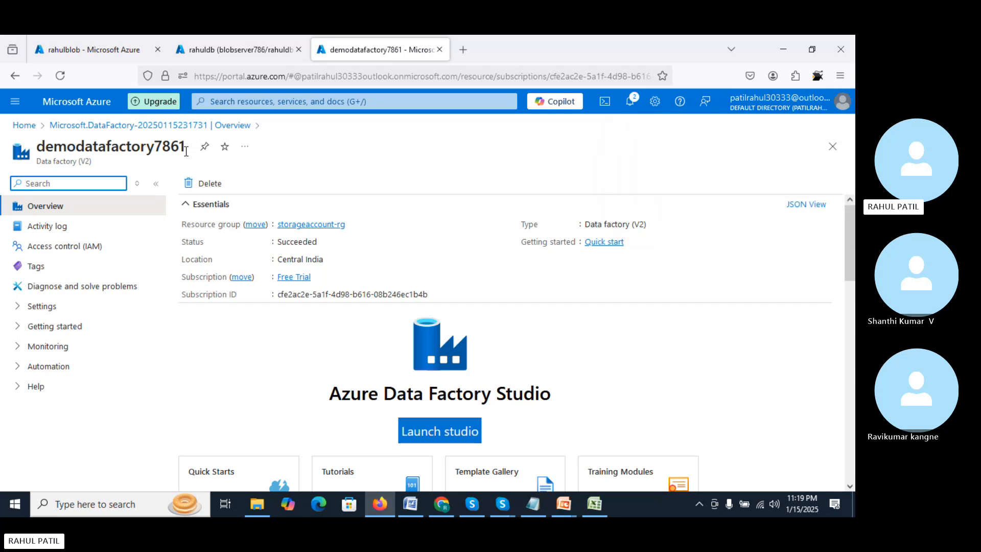
click(435, 429)
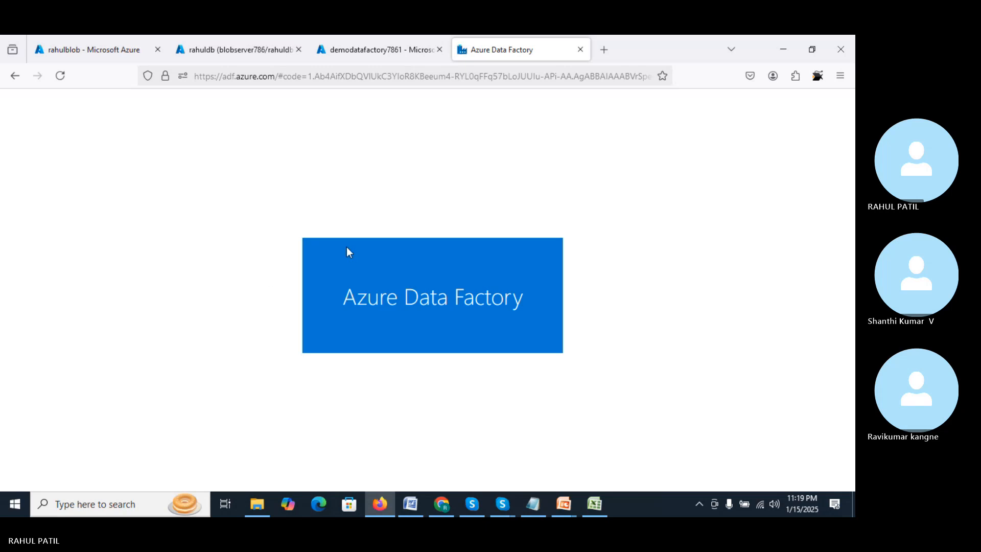
click(373, 41)
click(490, 50)
click(55, 79)
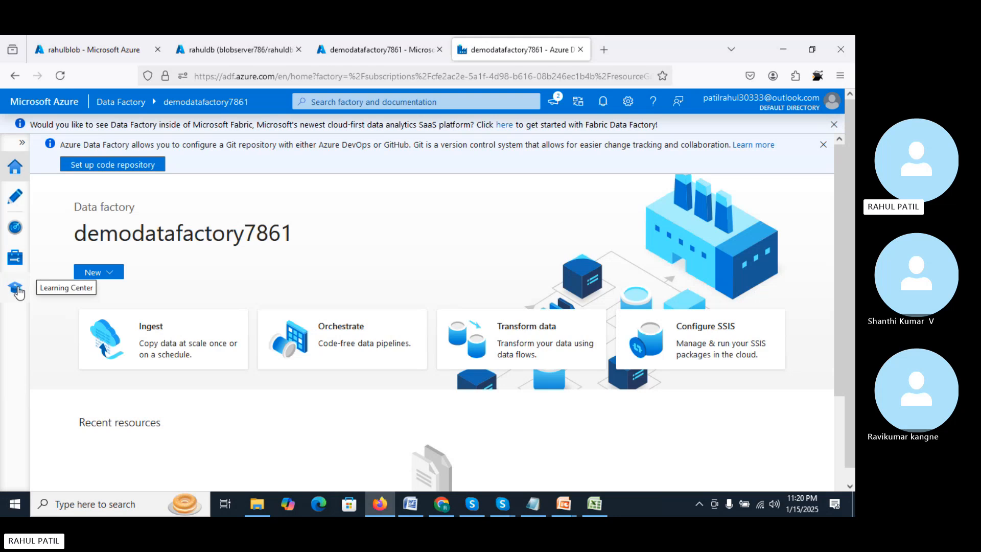
Step: Create a new blank pipeline in the studio's authoring area
click(16, 202)
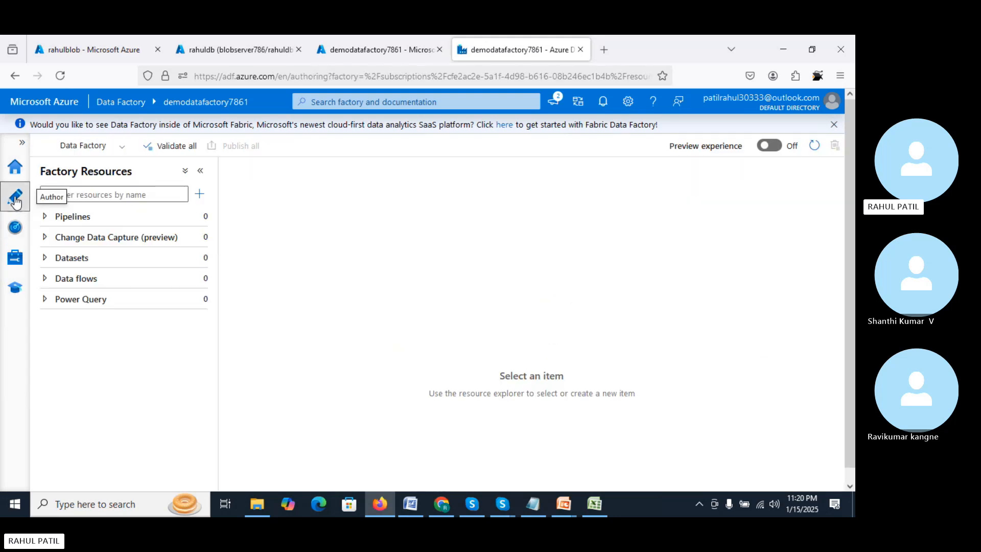
click(95, 218)
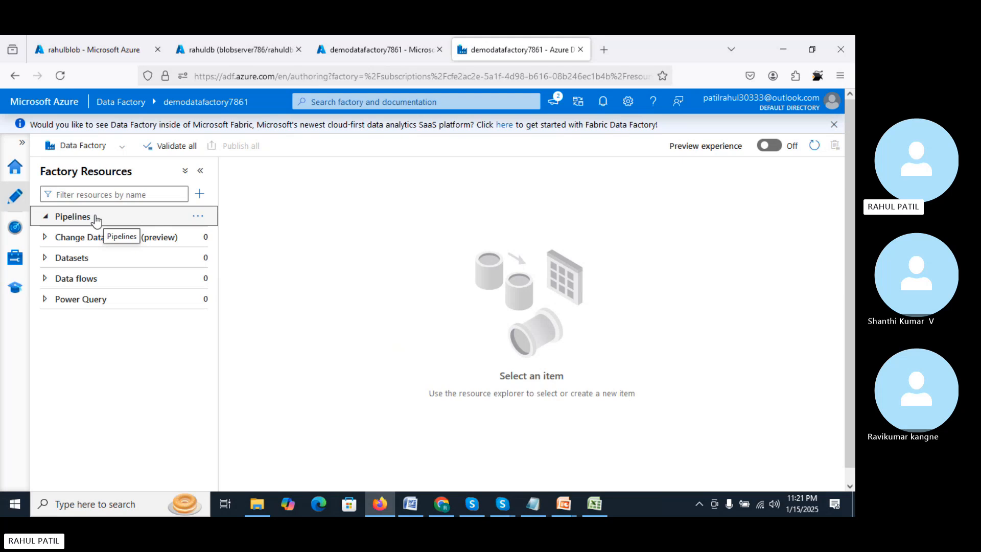
click(198, 218)
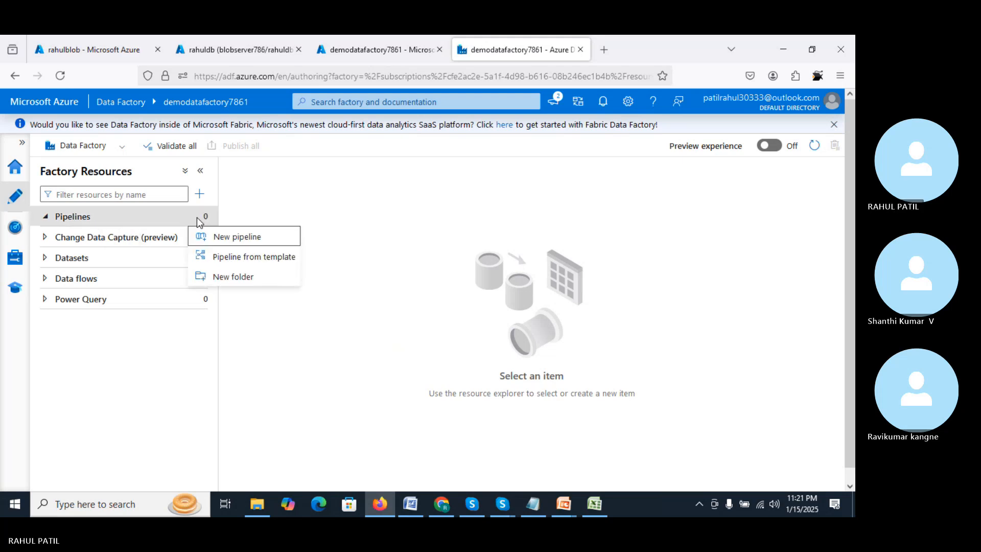
click(227, 238)
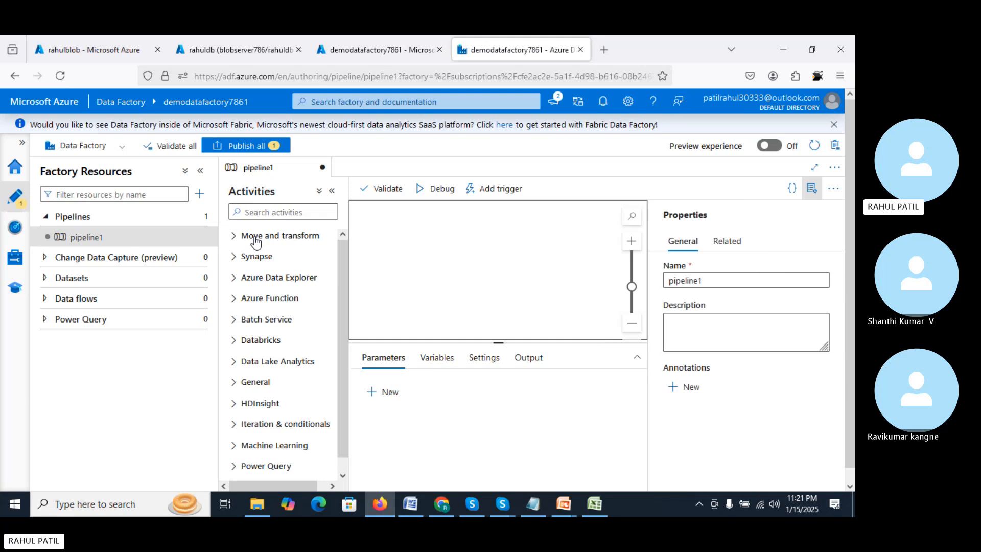
Step: Add a Copy data activity from the Move and transform group to the pipeline canvas
click(256, 239)
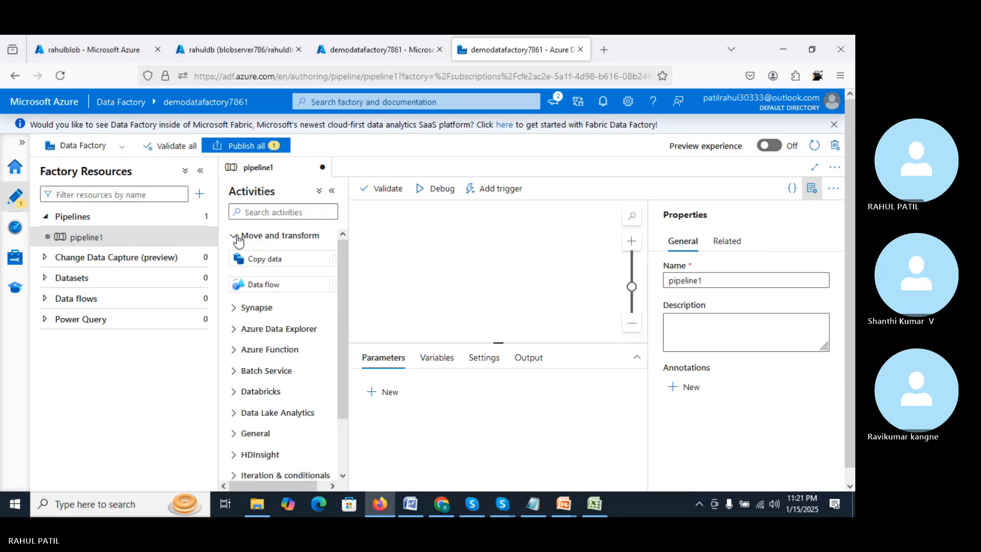
drag(260, 255, 484, 259)
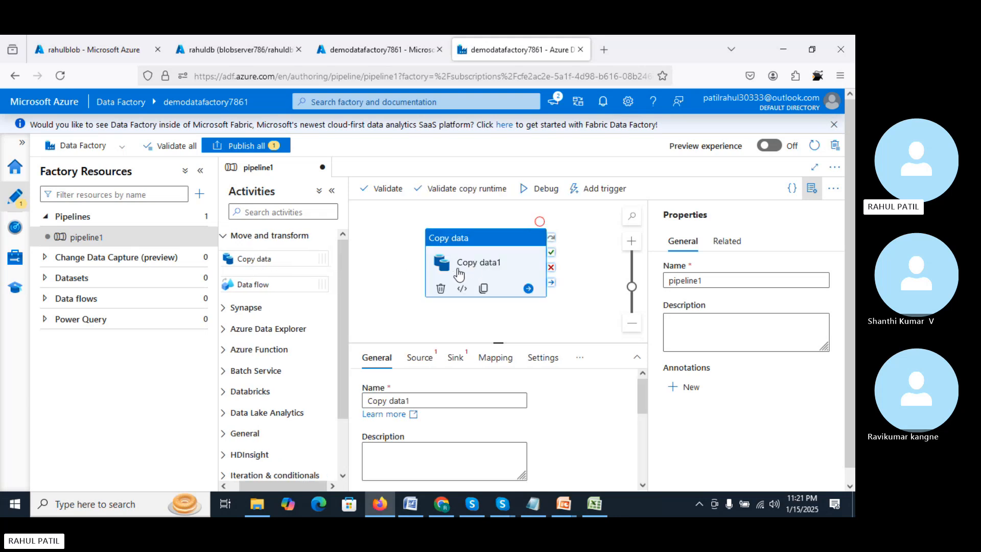
scroll(541, 409, down, 3)
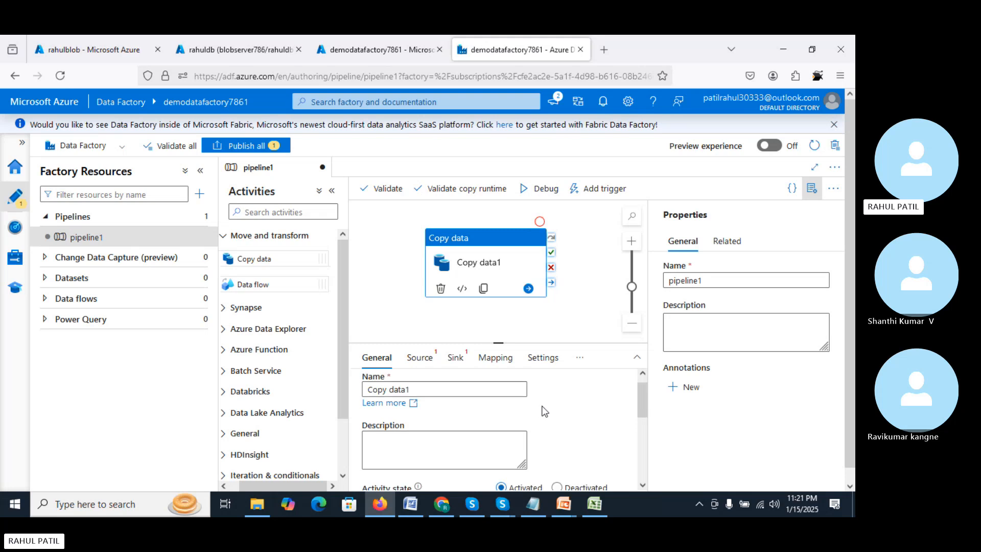
scroll(545, 411, up, 3)
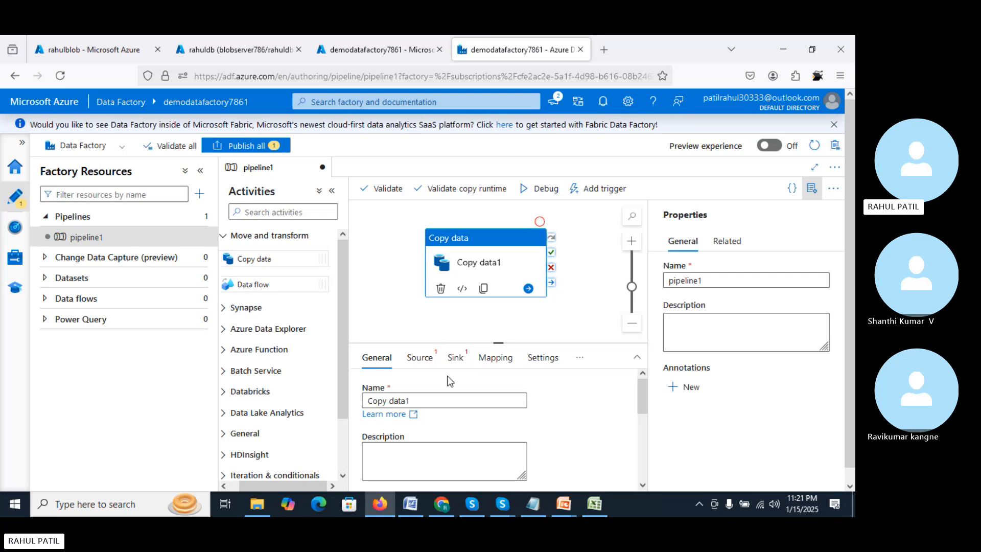
Step: Rename the Copy data activity as blobtoadf and look through its remaining general settings
click(425, 401)
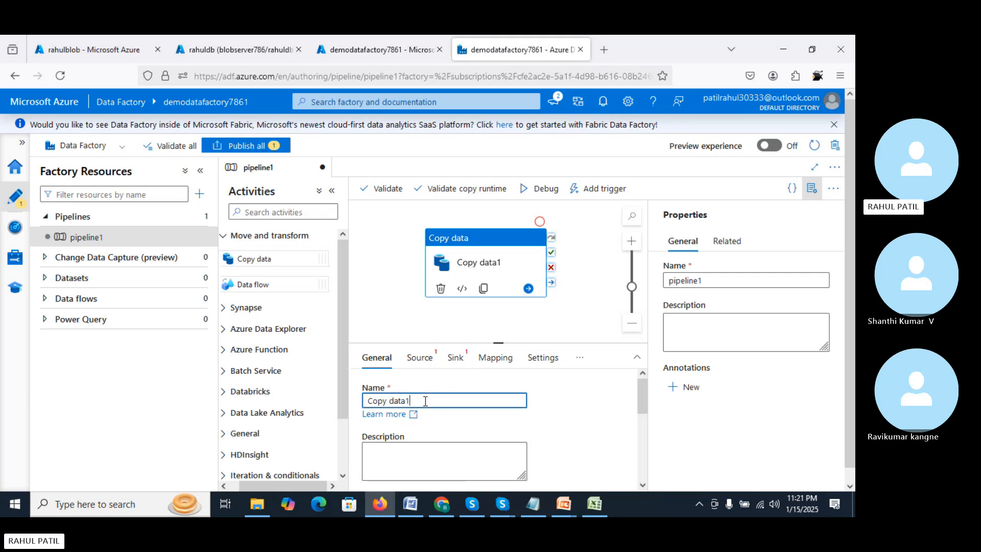
key(BackSpace)
key(BackSpace)
key(BackSpace)
key(BackSpace)
key(BackSpace)
key(BackSpace)
key(BackSpace)
key(BackSpace)
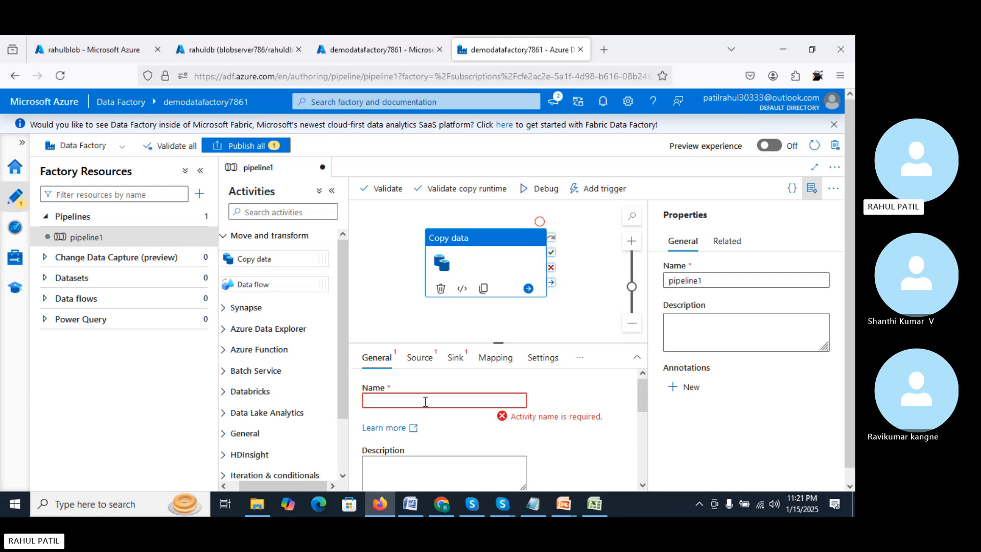
text(blo)
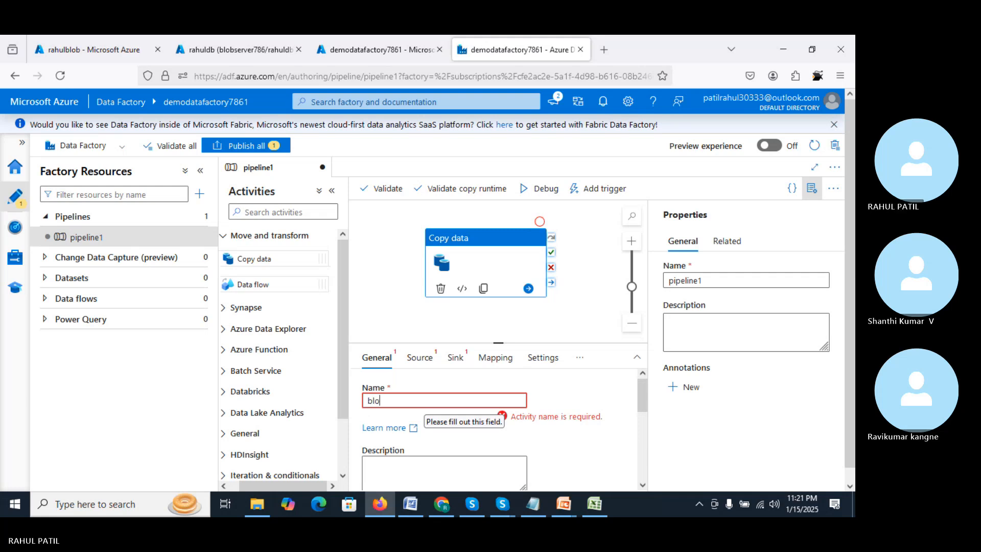
text(bto)
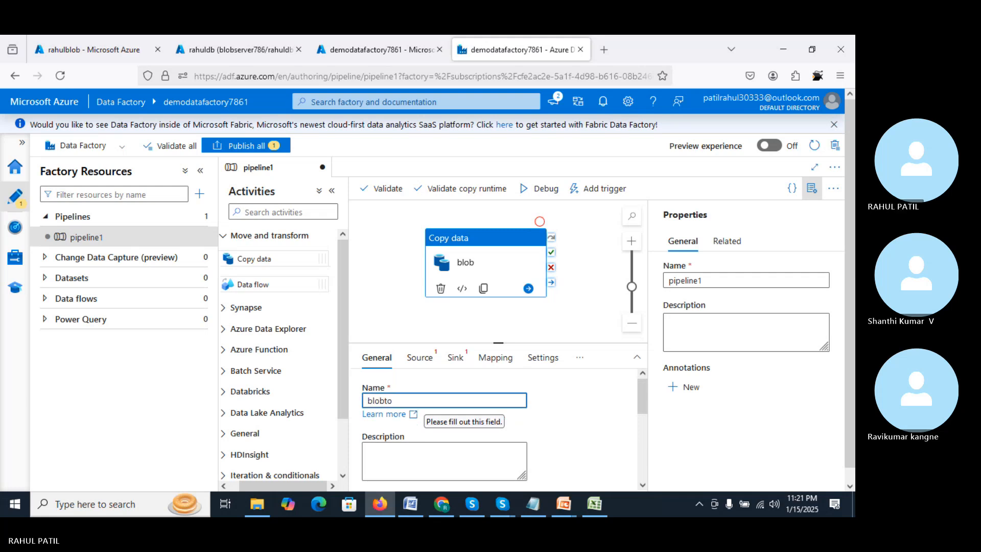
text(adf)
scroll(588, 428, down, 4)
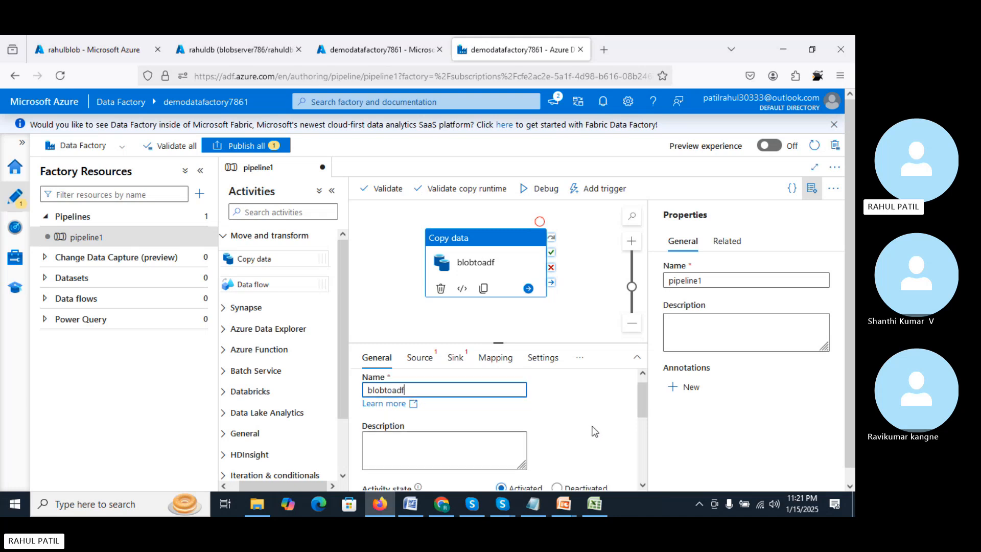
scroll(594, 431, up, 1)
scroll(594, 431, down, 2)
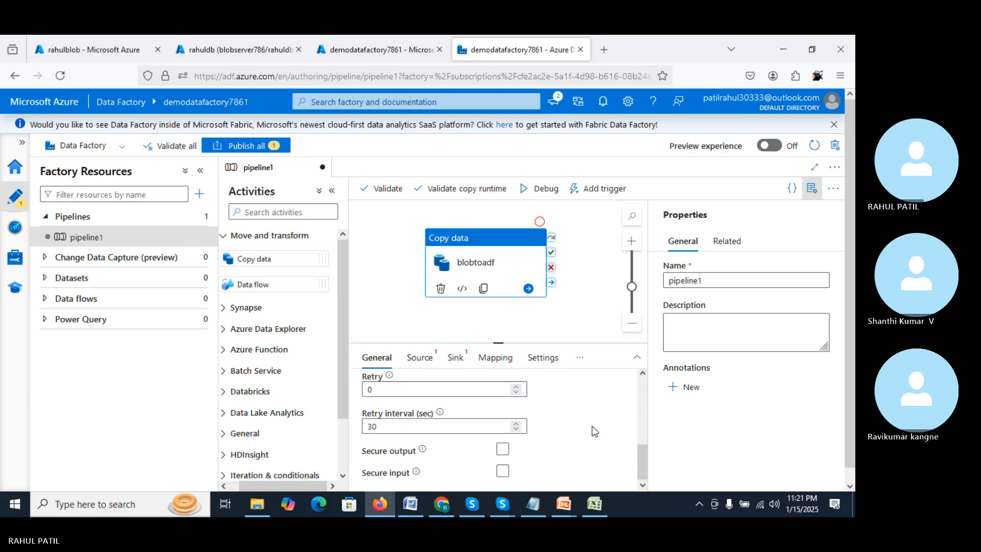
scroll(594, 431, up, 4)
scroll(595, 432, down, 4)
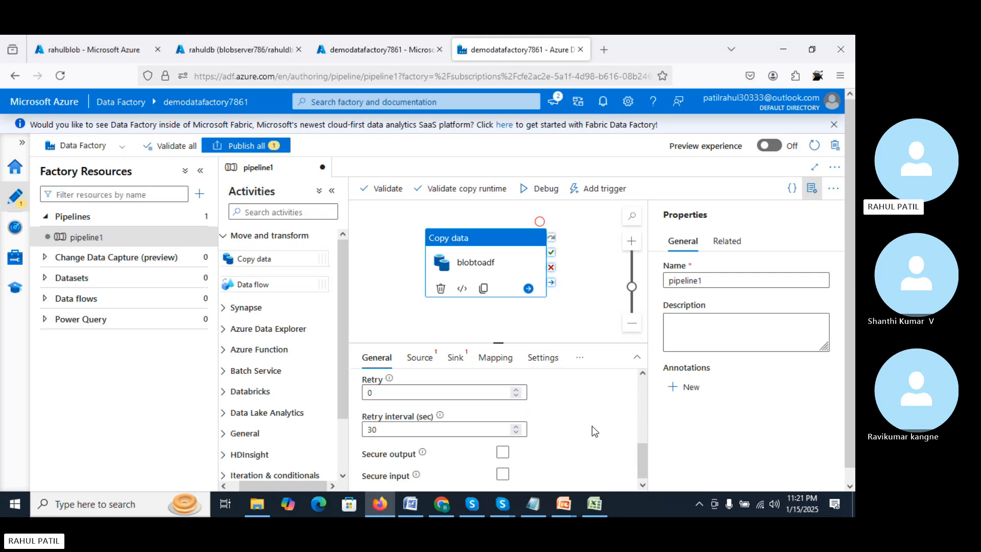
scroll(592, 432, up, 4)
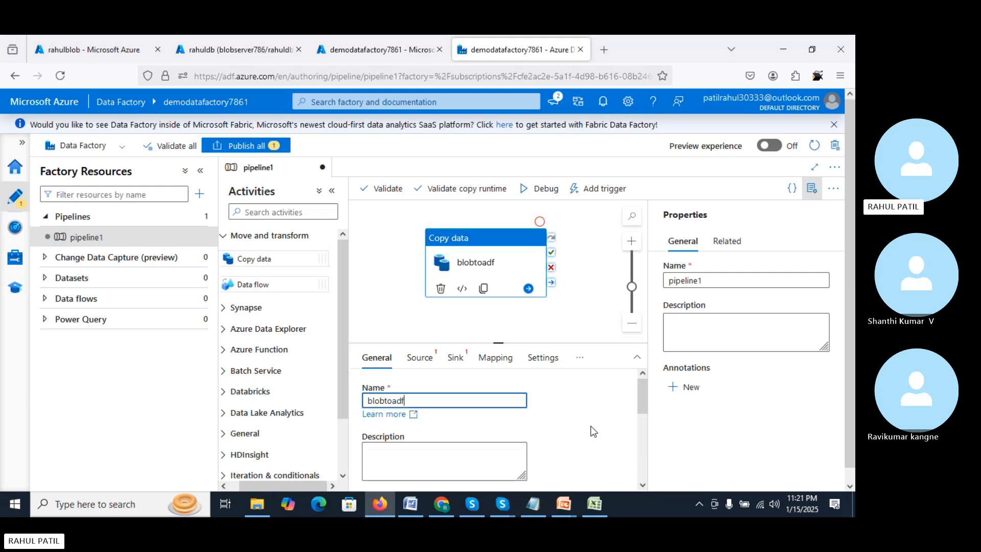
Step: Start a new source dataset for the copy activity, using Azure Blob Storage as the data store and DelimitedText as the format
click(431, 360)
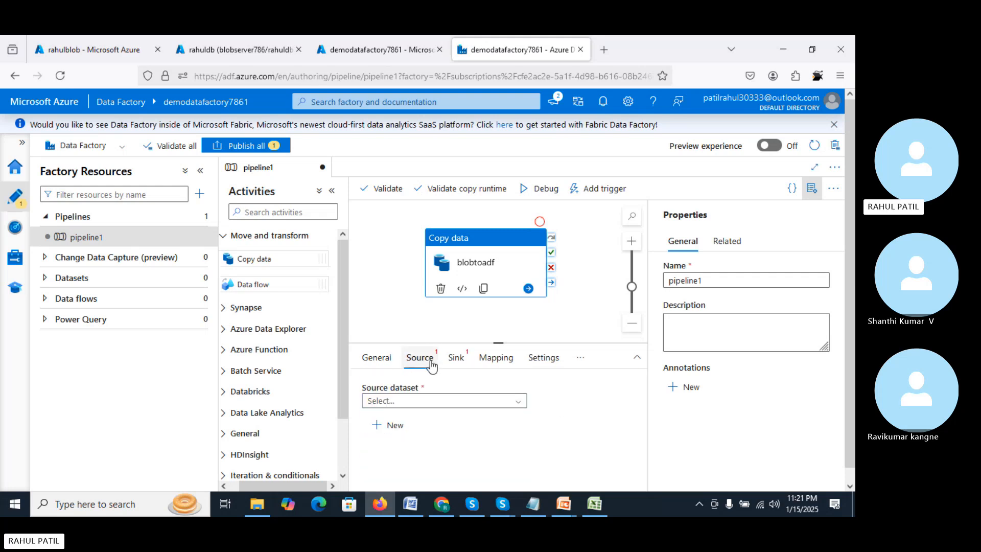
click(396, 433)
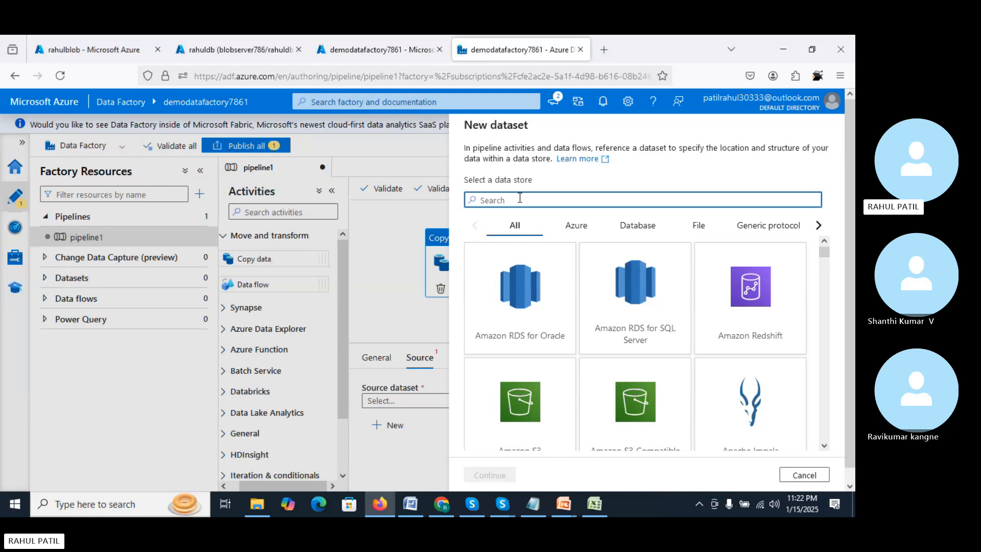
text(b)
key(BackSpace)
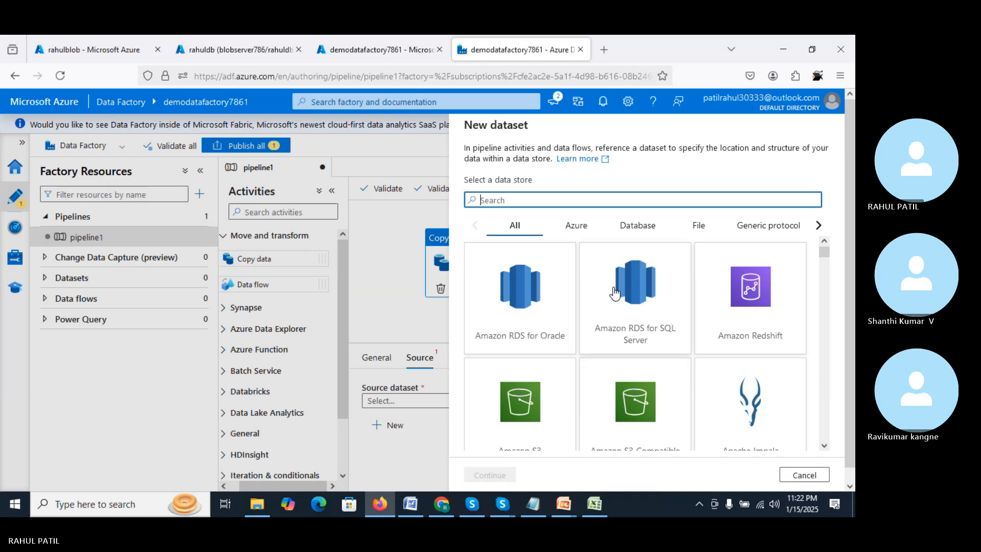
scroll(585, 368, down, 6)
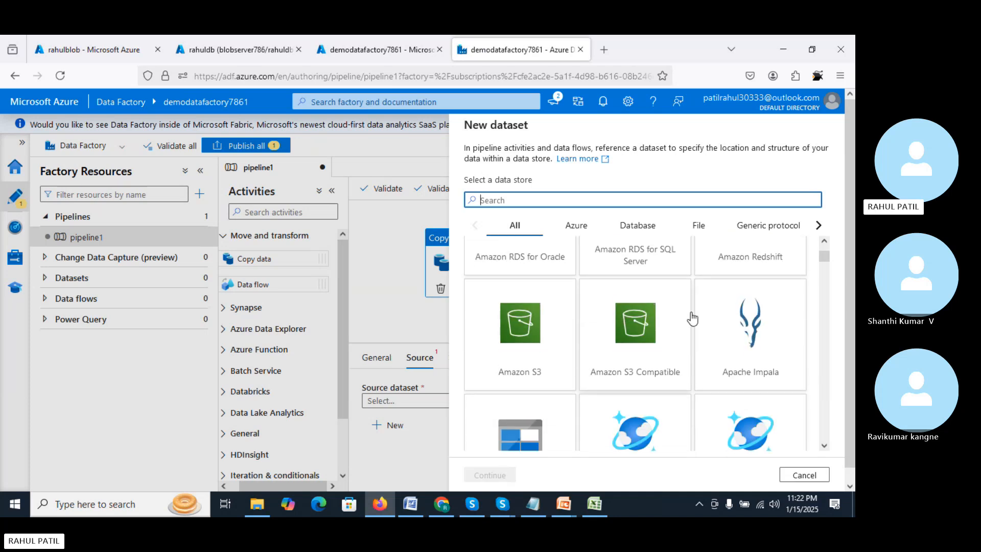
scroll(613, 388, down, 4)
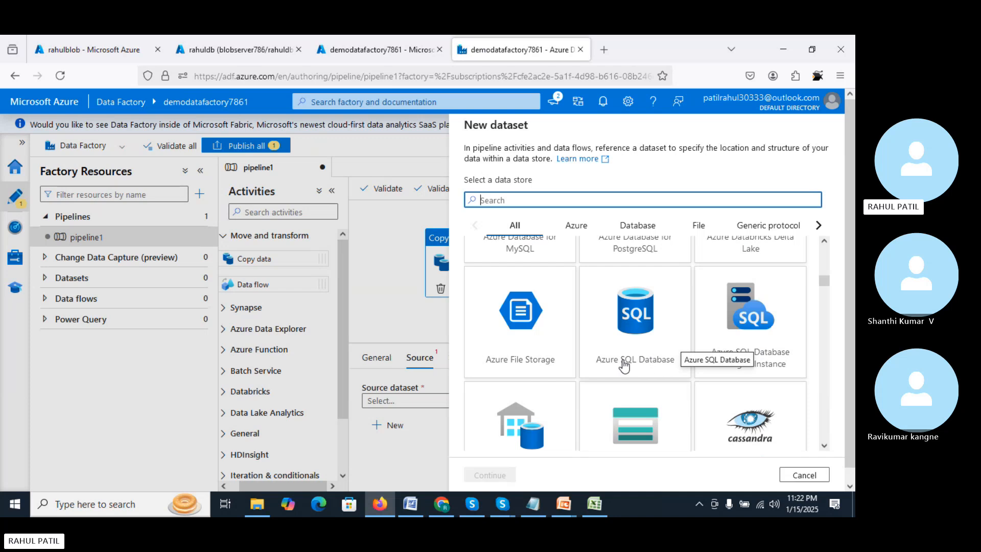
scroll(634, 388, down, 3)
scroll(624, 398, up, 5)
scroll(625, 364, up, 4)
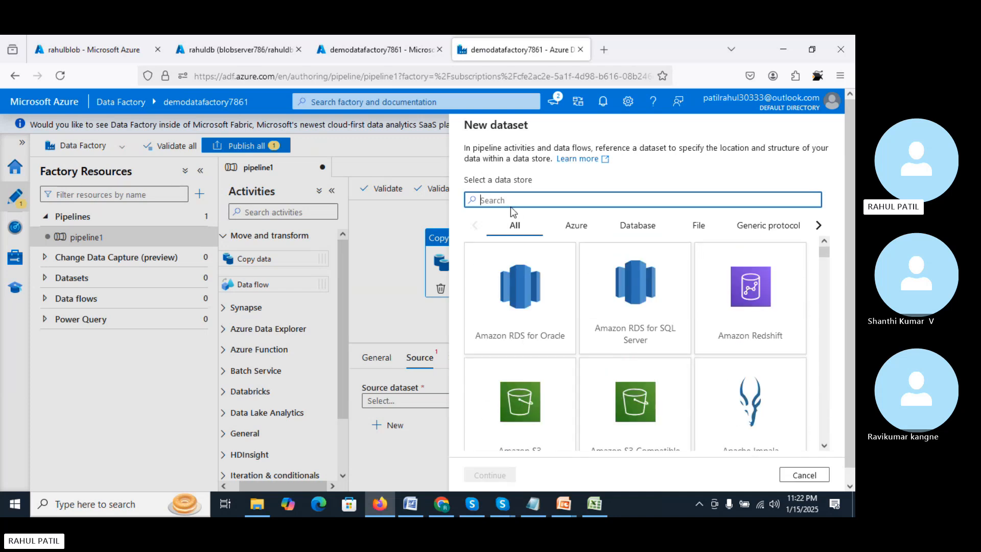
text(blob)
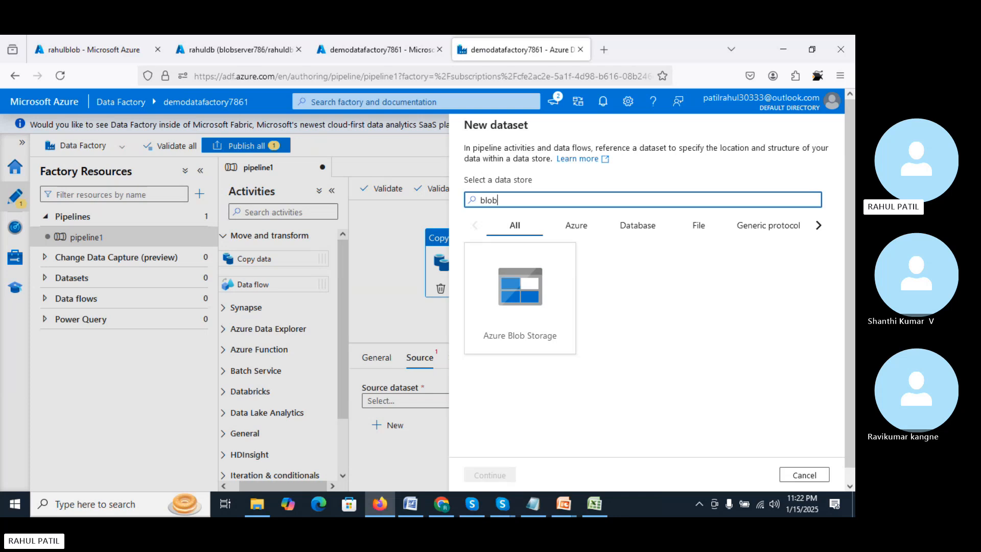
click(523, 294)
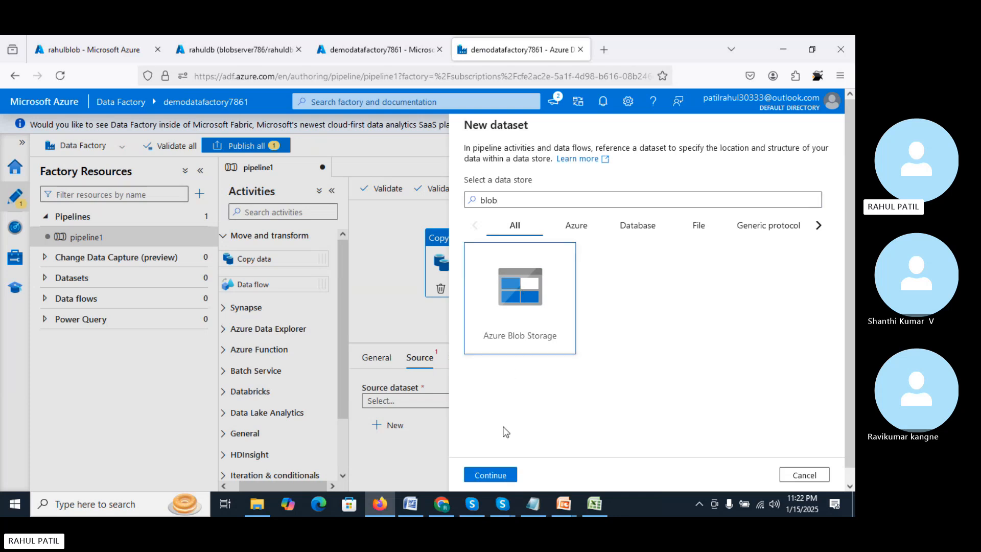
click(494, 473)
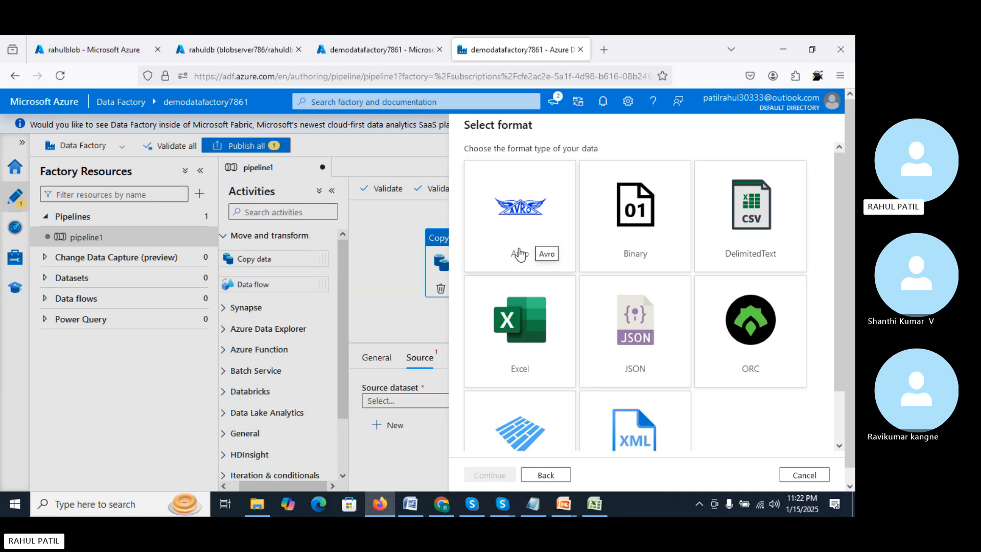
click(760, 215)
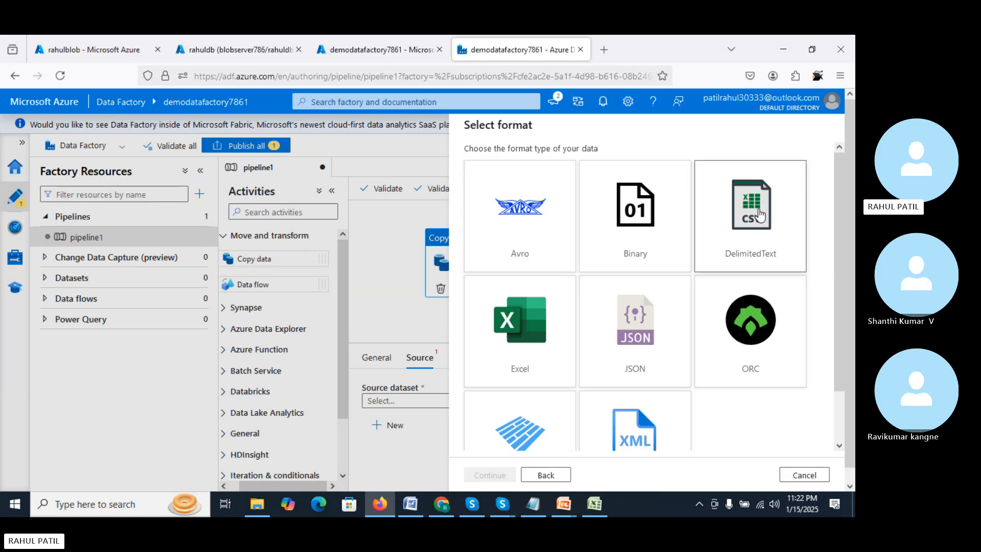
click(491, 475)
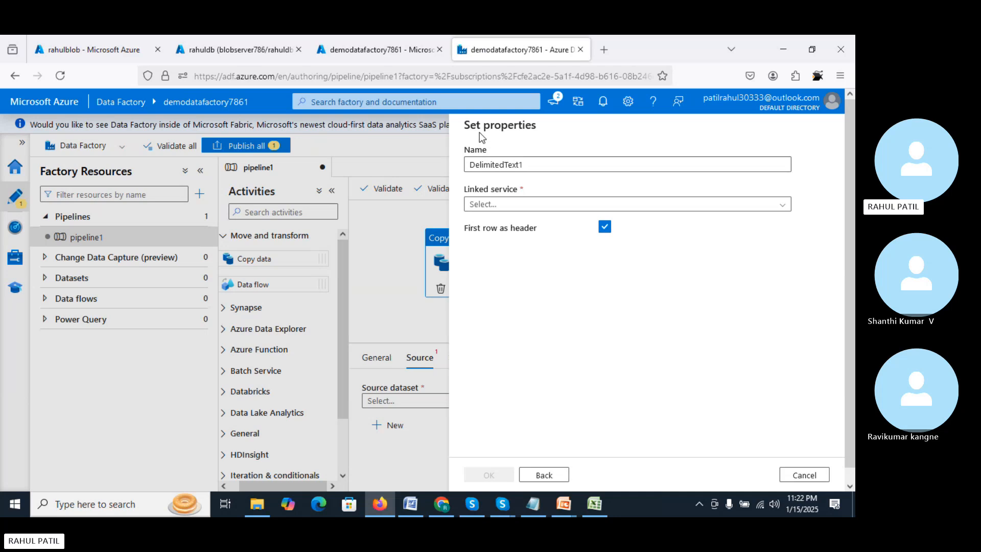
Step: Start a new linked service for the source dataset, using the Free Trial subscription and the blobstorage78 storage account
click(510, 207)
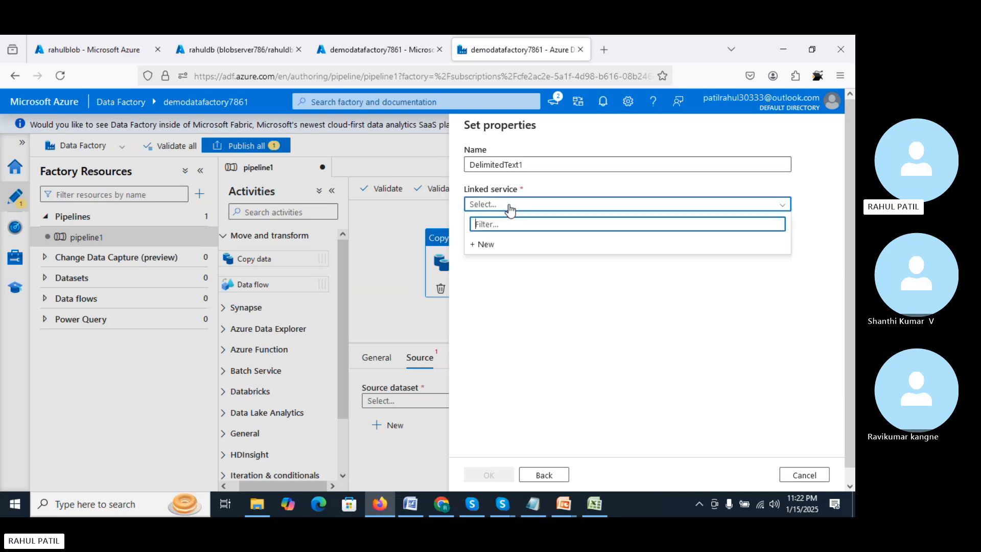
click(487, 244)
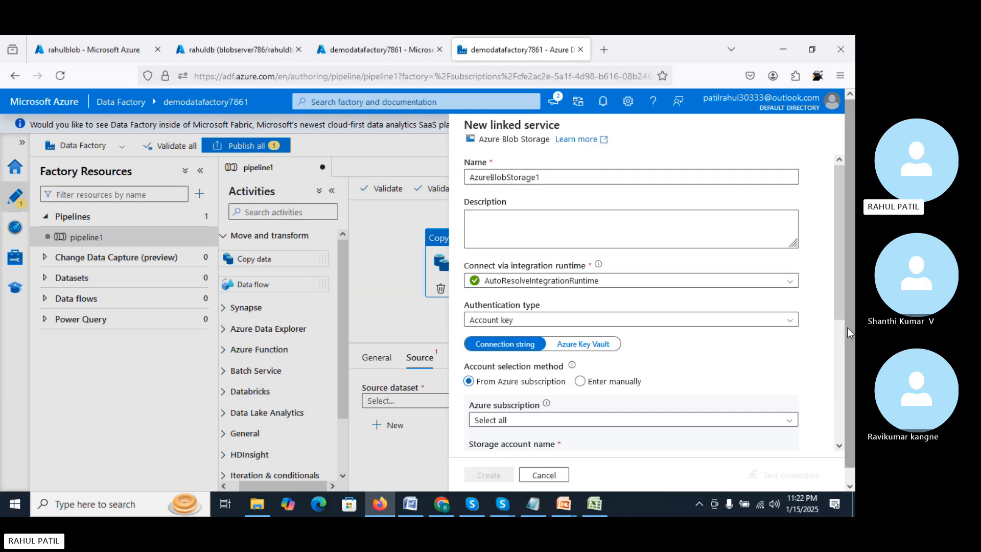
drag(836, 304, 840, 385)
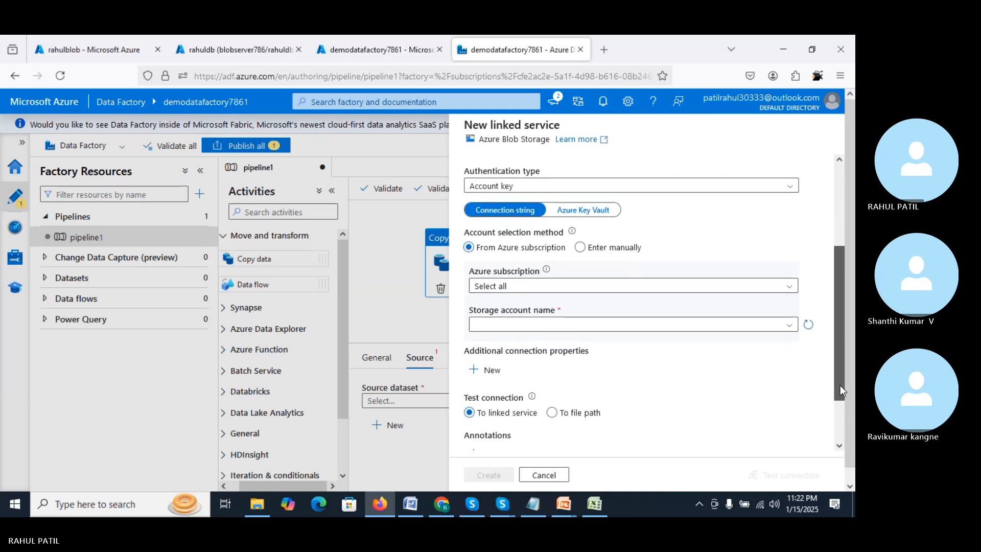
click(593, 292)
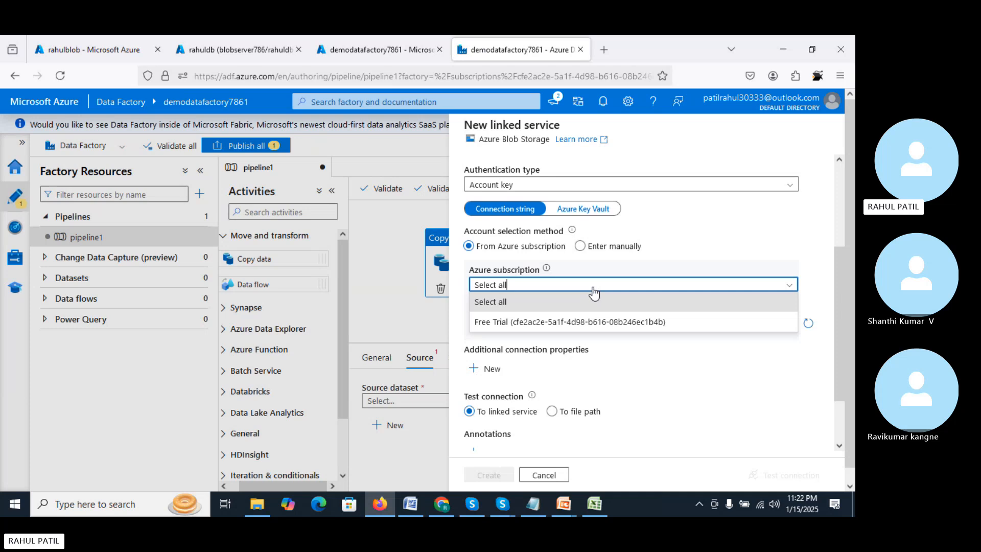
click(583, 320)
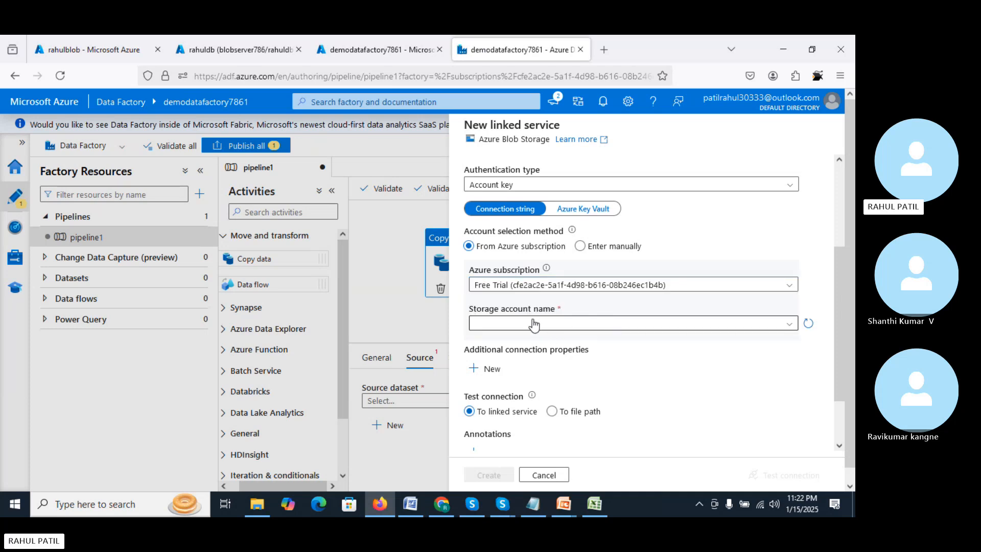
click(485, 323)
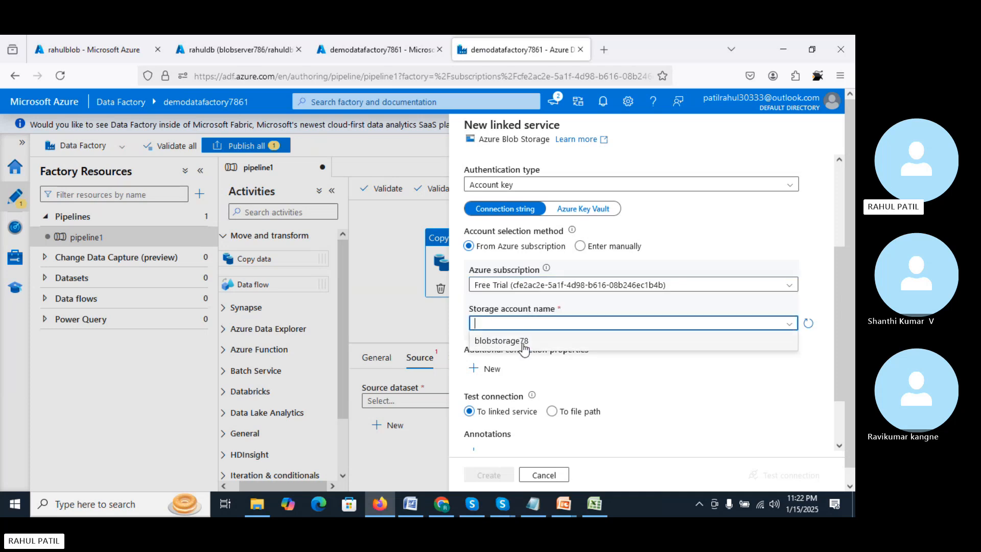
click(525, 341)
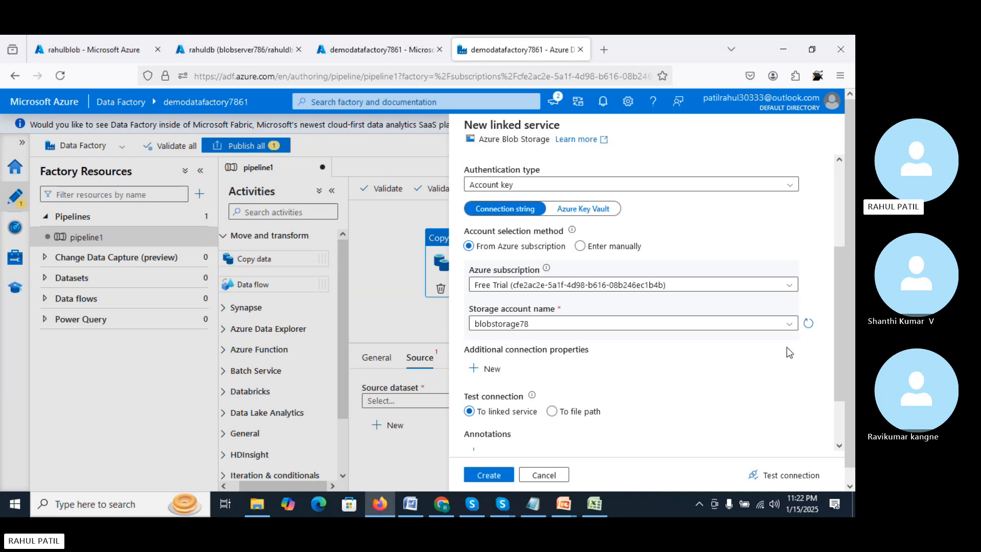
Step: Test the connection of the blob storage linked service and create it
drag(836, 358, 838, 409)
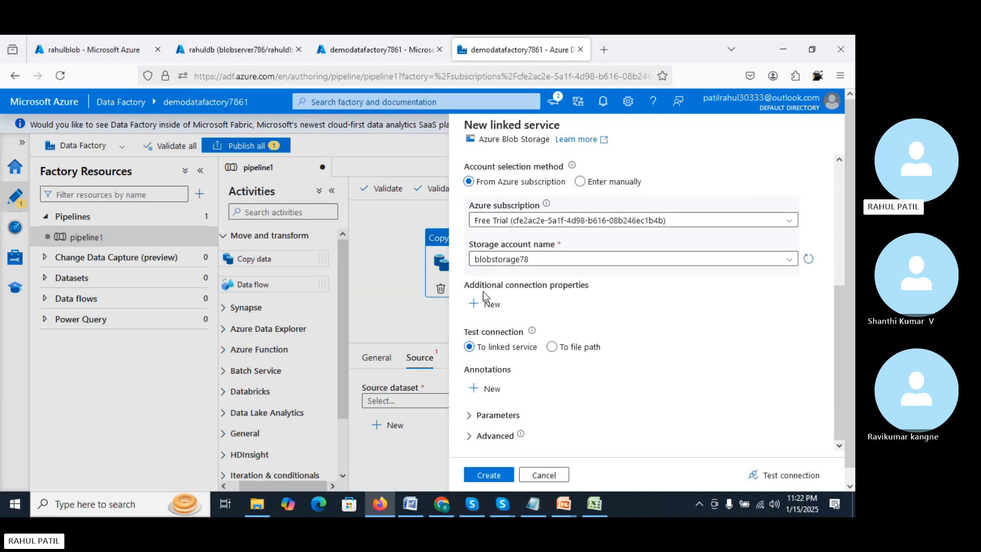
click(780, 477)
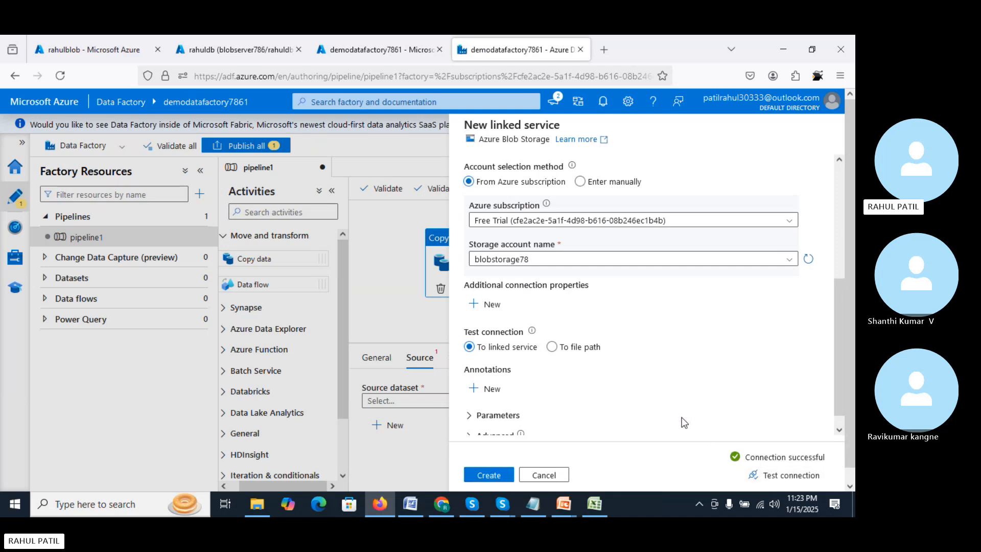
scroll(643, 375, down, 1)
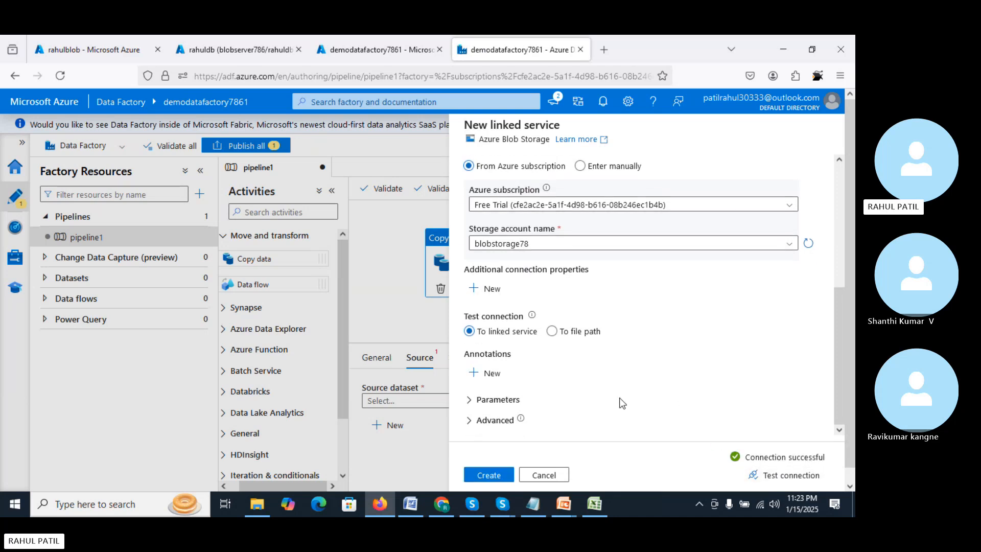
click(480, 475)
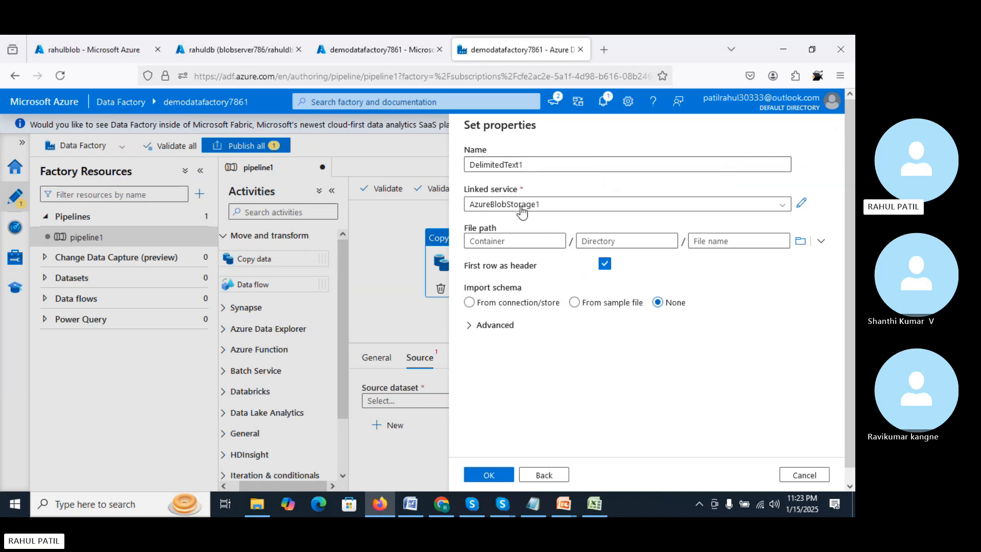
Step: Set the source dataset's file path to emp_data.csv in the rahulblob container and save the dataset
click(800, 245)
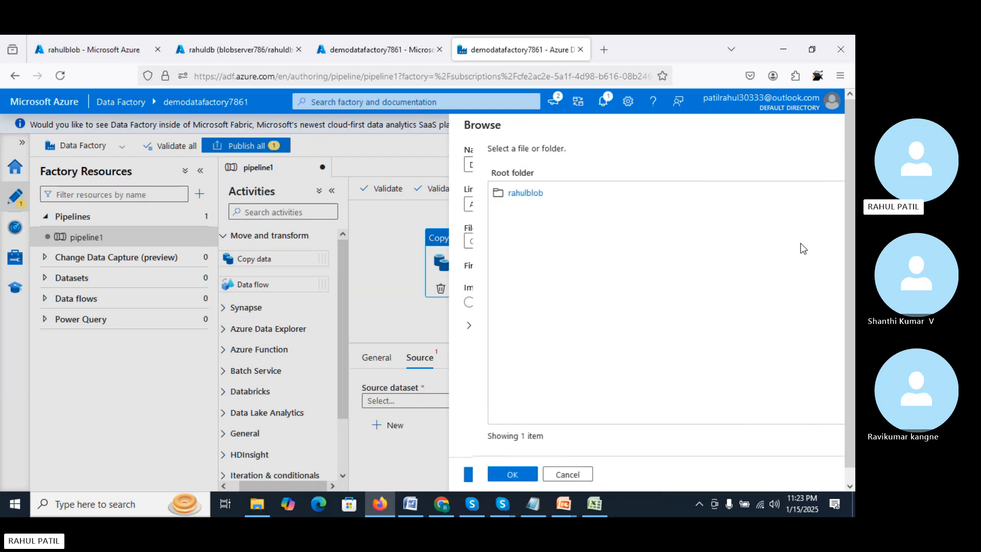
click(513, 194)
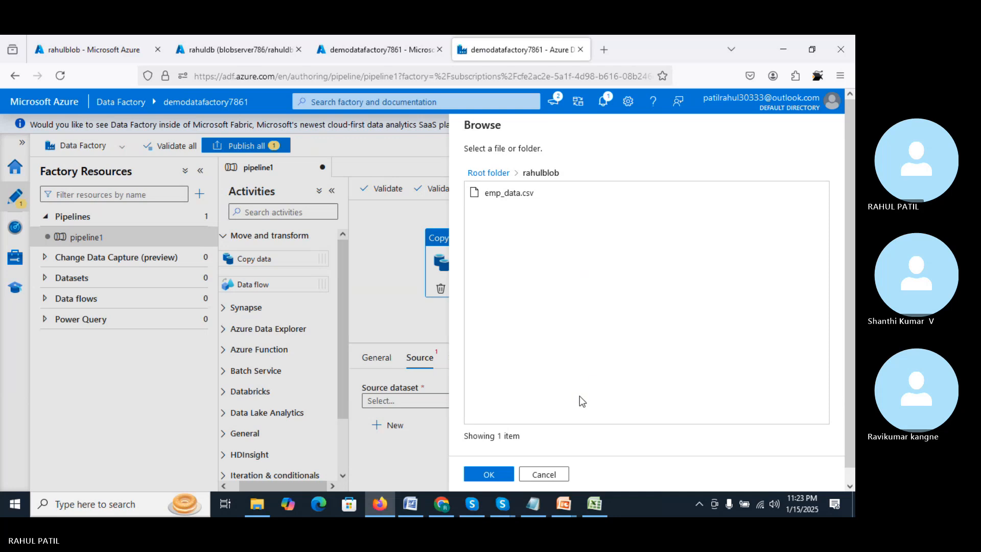
click(520, 197)
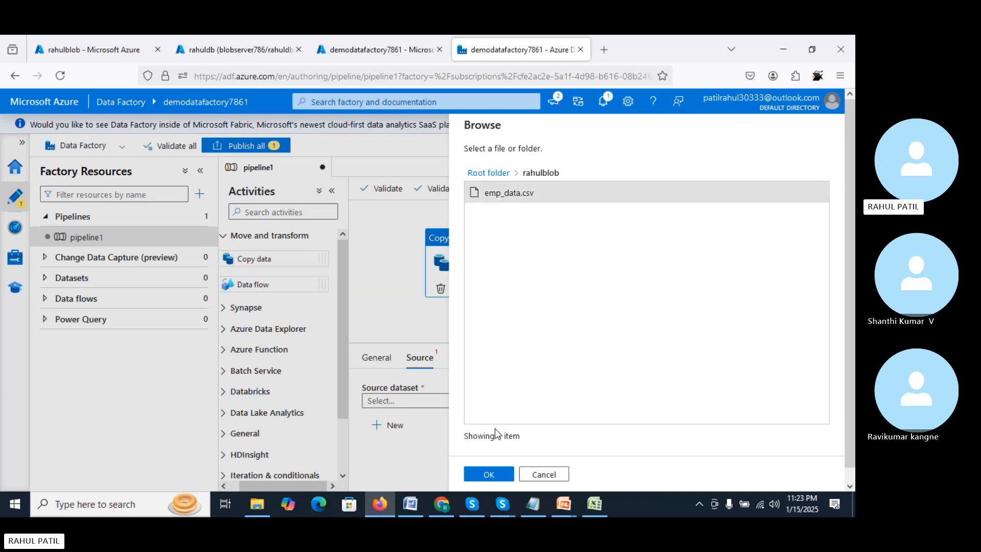
click(498, 475)
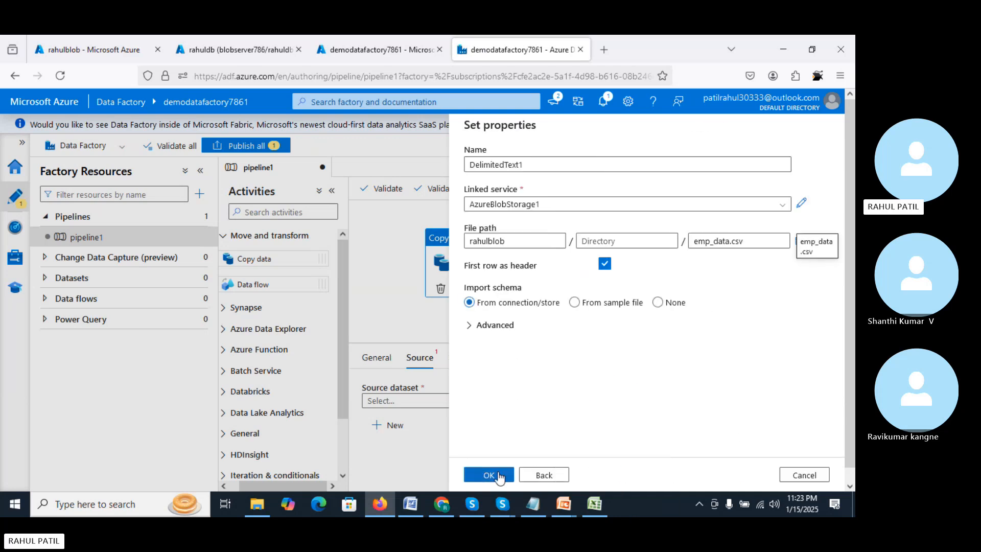
click(488, 474)
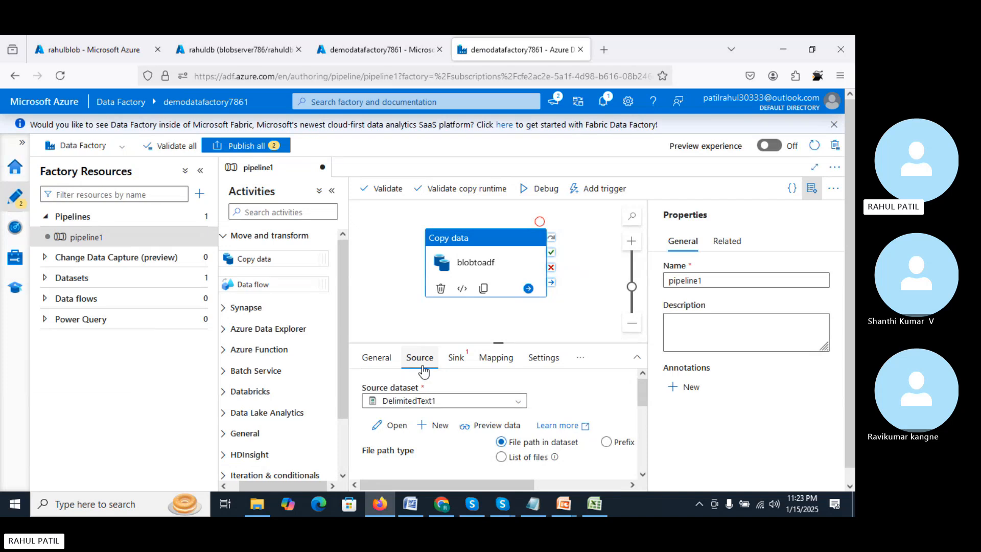
Step: Start a new sink dataset for the copy activity, using Azure SQL Database as the data store
click(463, 359)
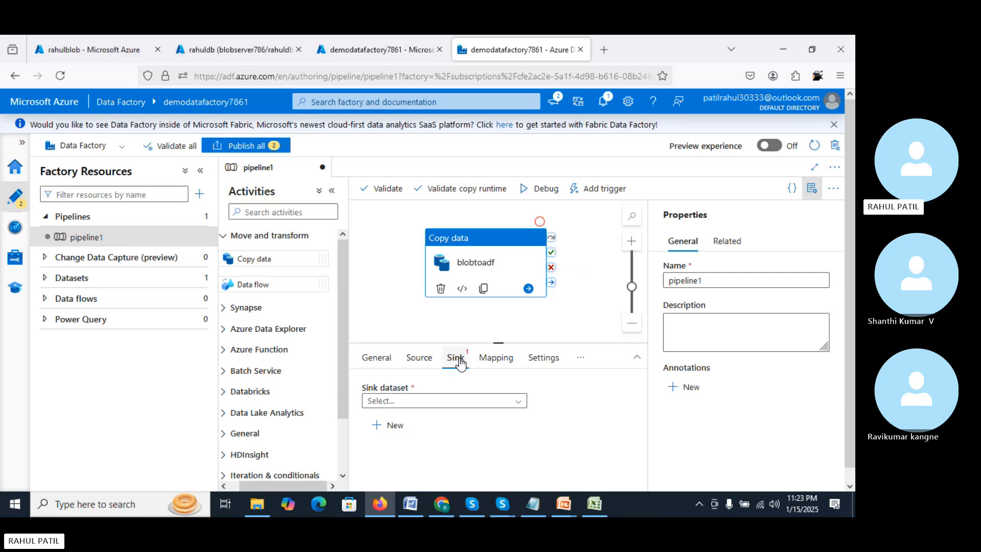
click(394, 426)
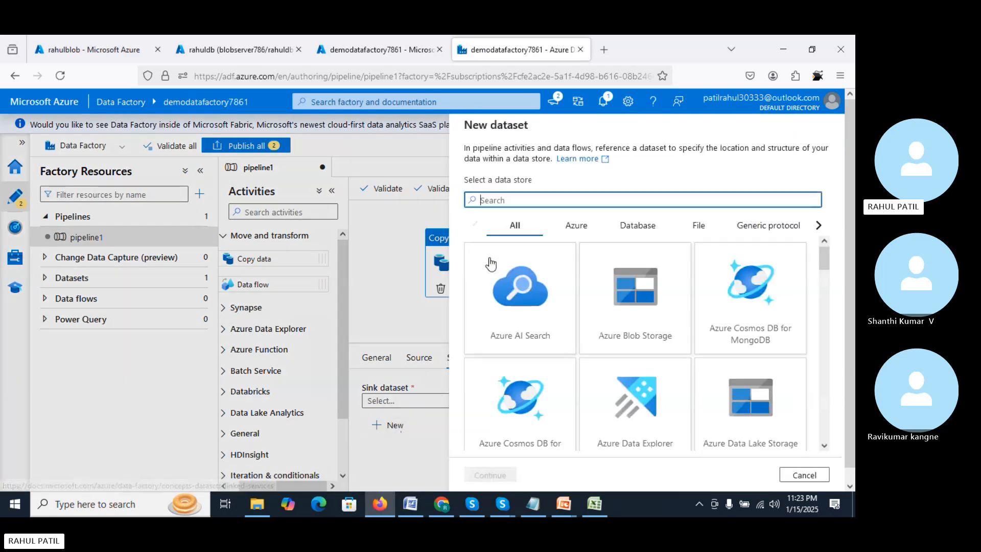
text(sql)
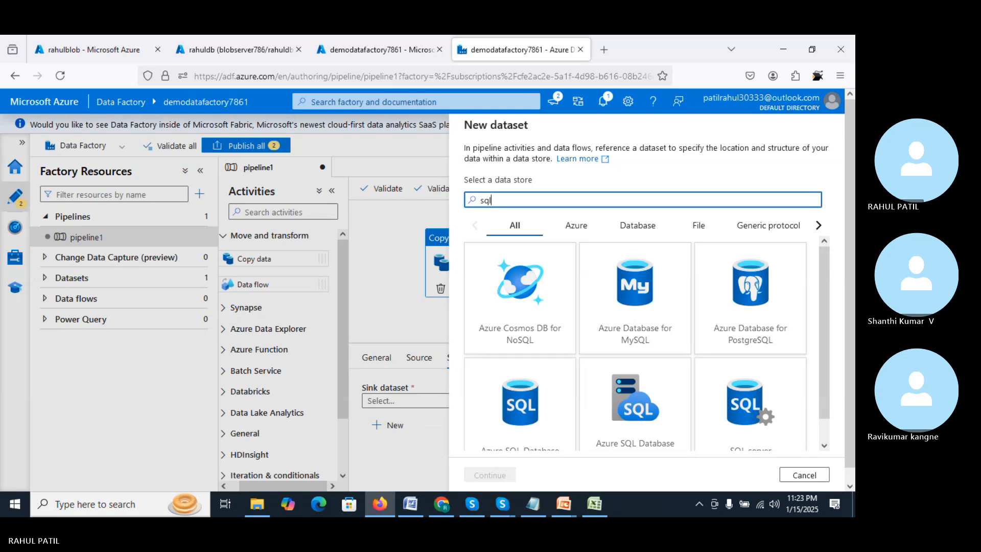
click(521, 399)
scroll(521, 399, down, 1)
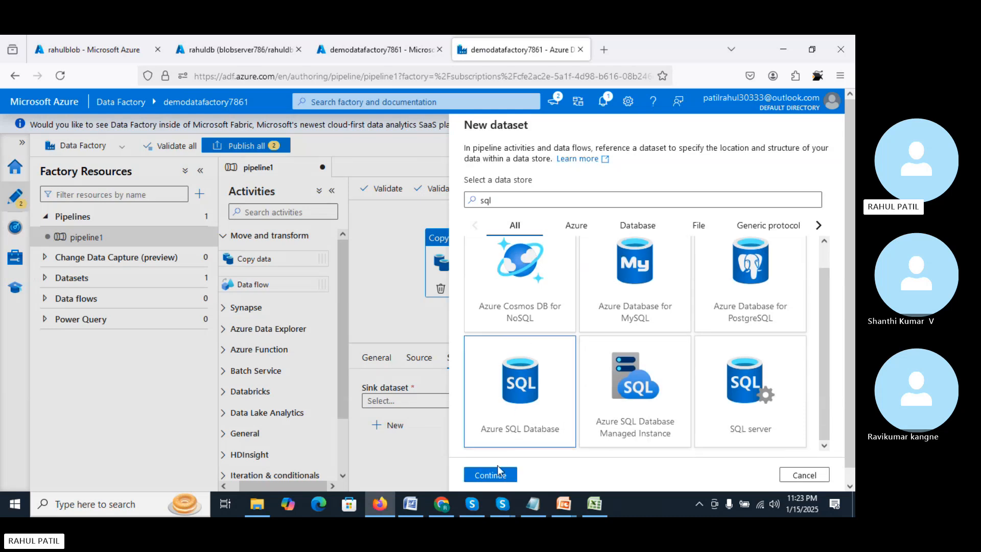
click(497, 470)
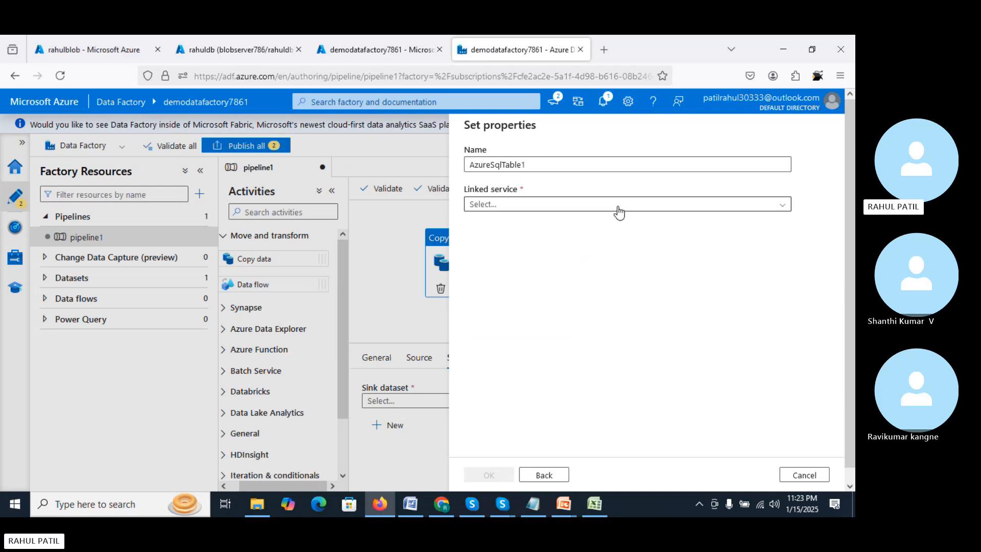
Step: Start a new linked service for the sink dataset, using the blobserver786 server and the rahuldb database
click(620, 204)
click(543, 244)
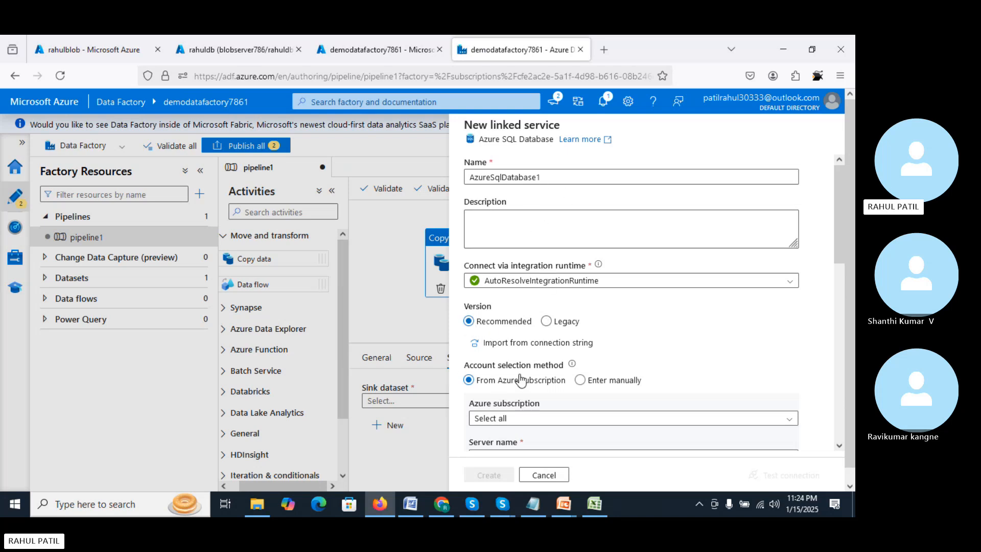
scroll(520, 380, down, 2)
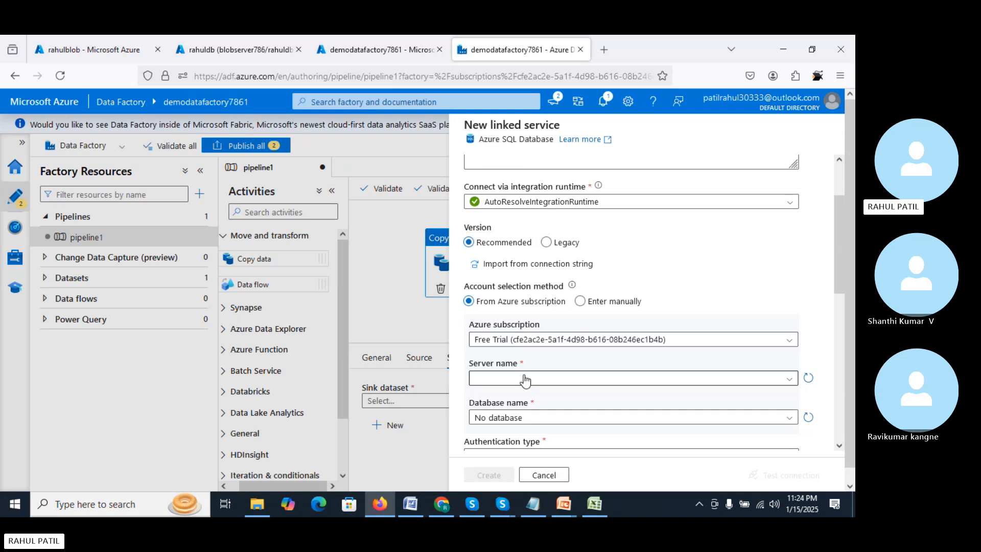
click(560, 380)
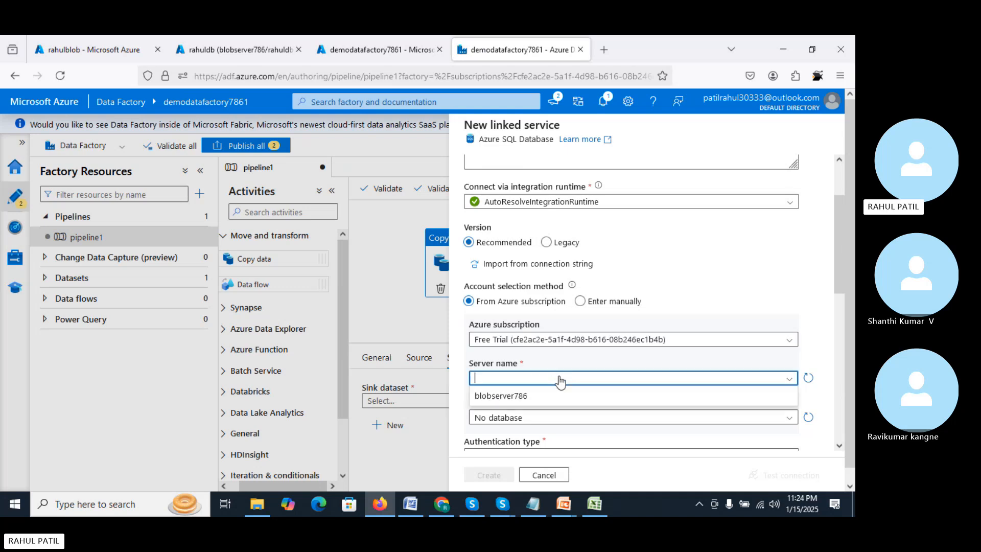
click(543, 396)
scroll(588, 393, down, 3)
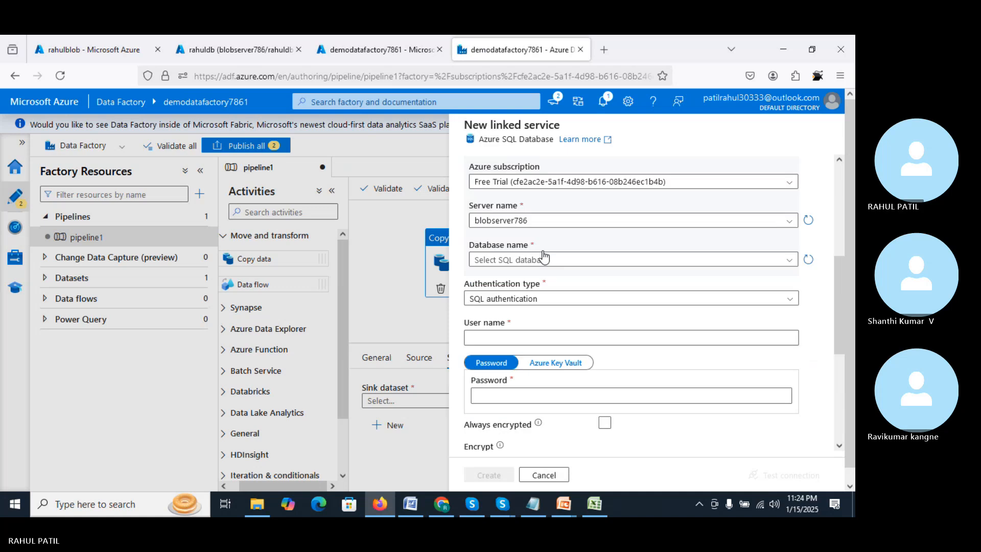
click(535, 261)
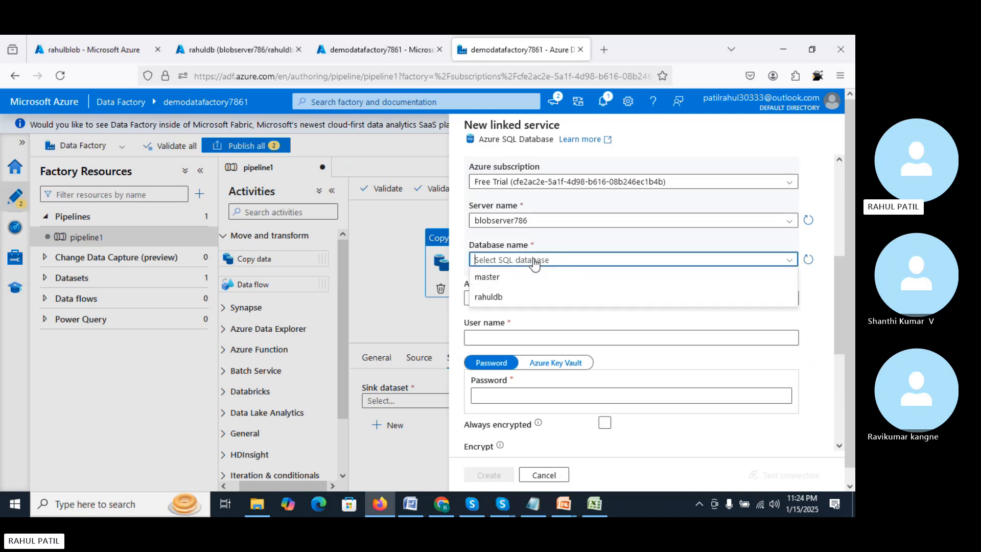
click(514, 299)
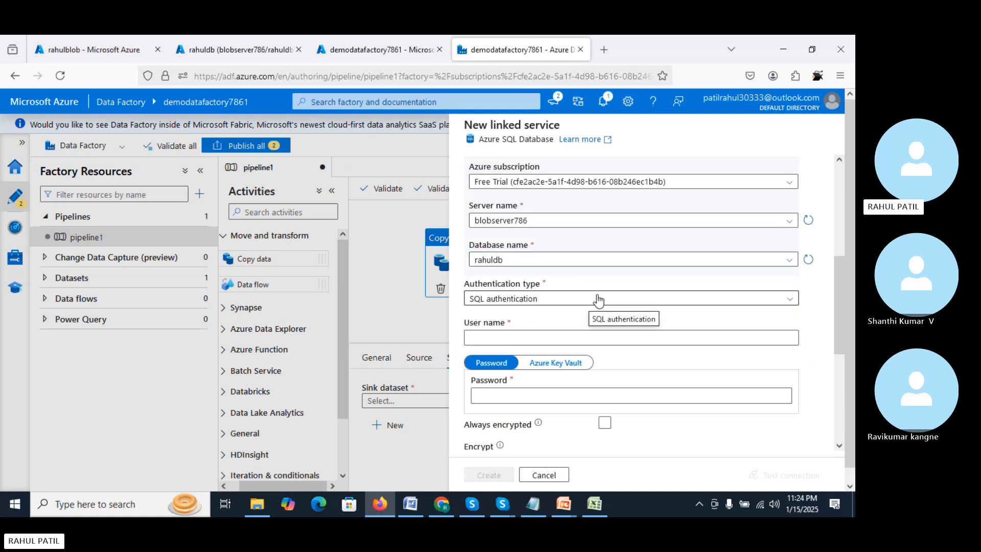
Step: Enter the SQL authentication user name and password for the database linked service
click(503, 336)
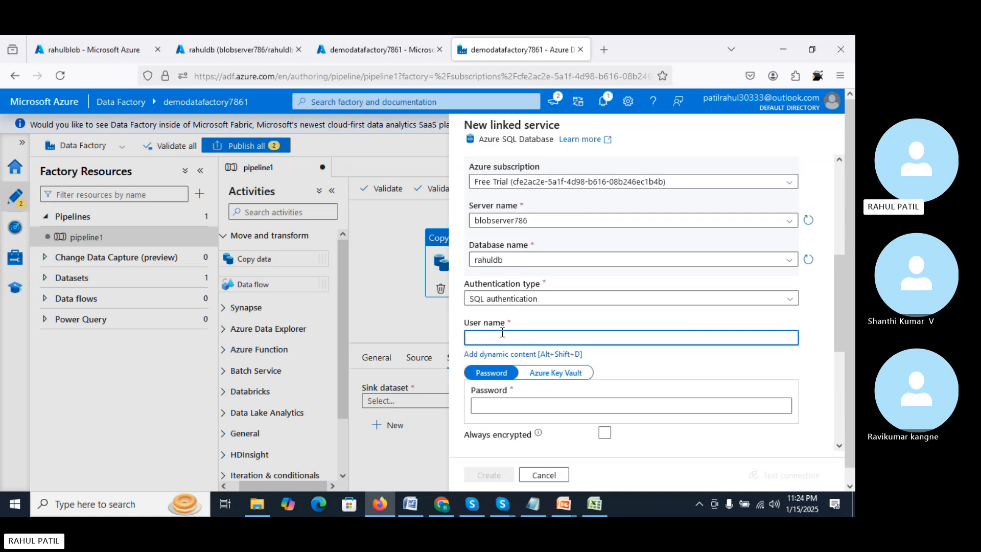
text(rah)
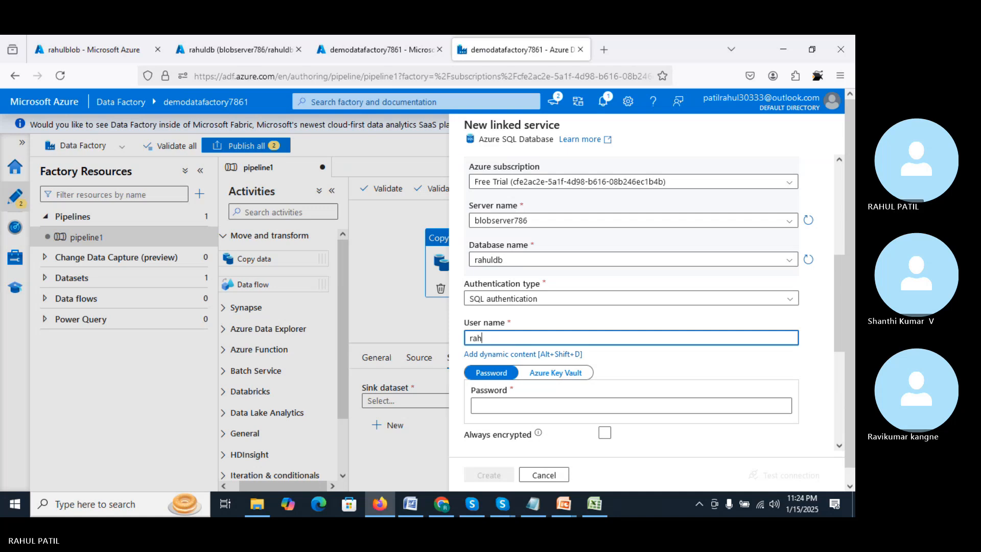
text(ul10)
click(498, 404)
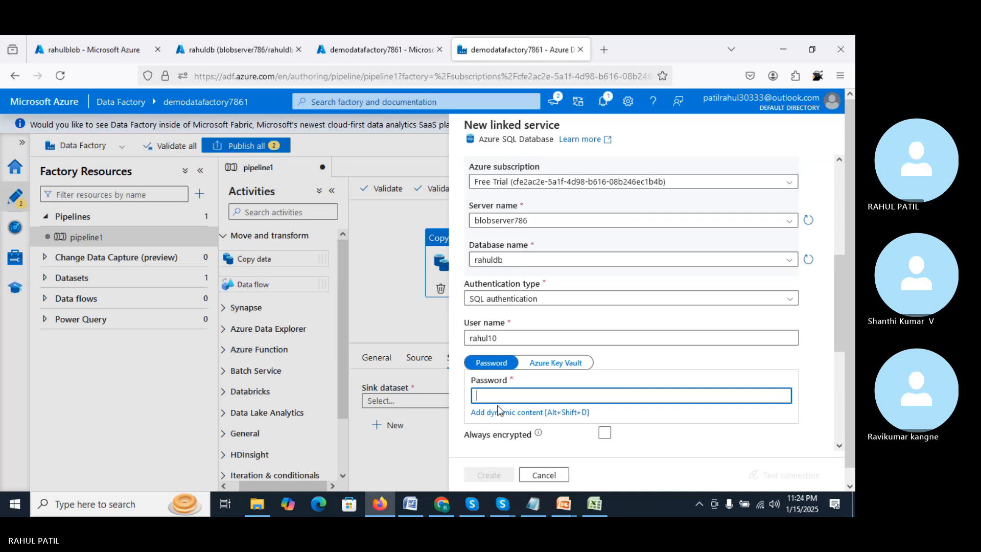
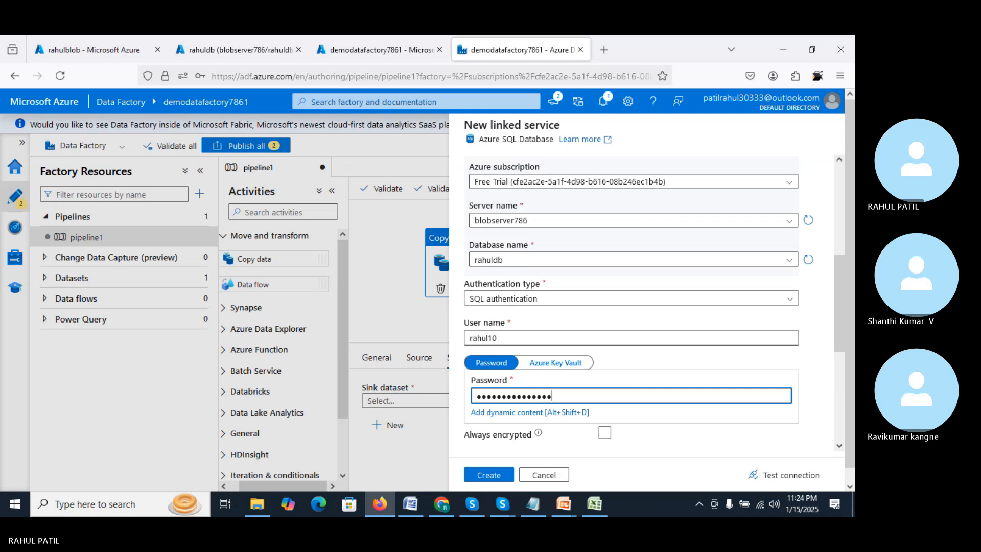
Step: Test the connection of the Azure SQL Database linked service and create it
click(775, 478)
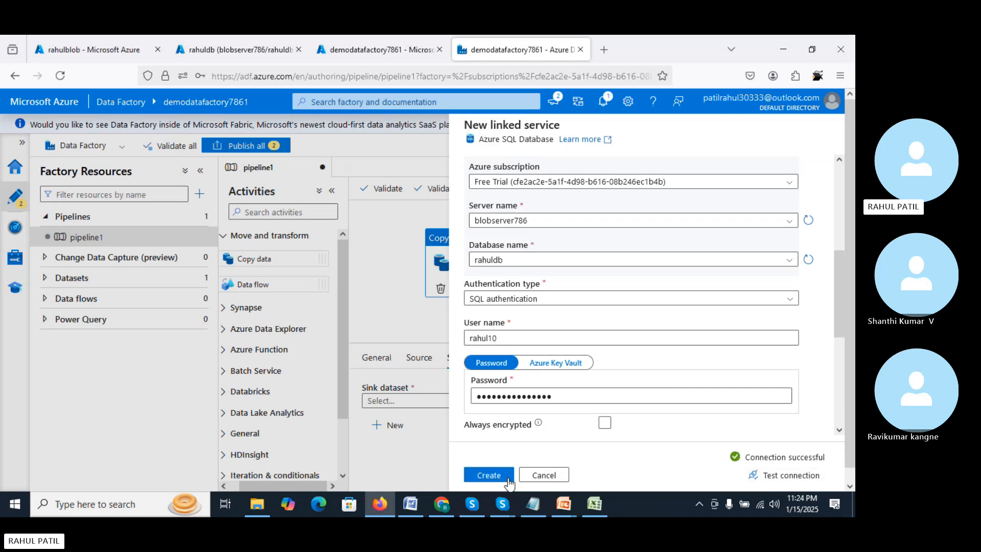
scroll(545, 406, down, 3)
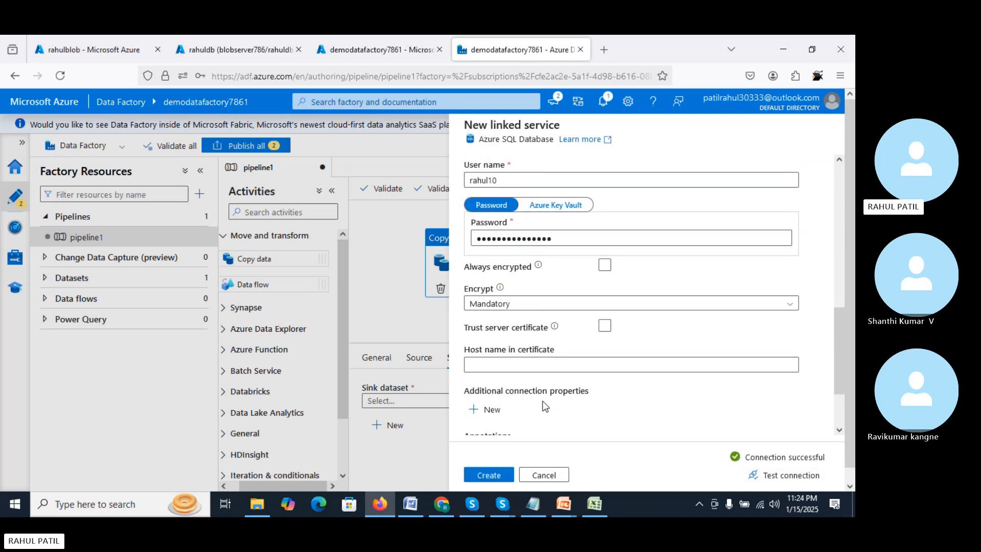
scroll(545, 406, down, 2)
click(492, 475)
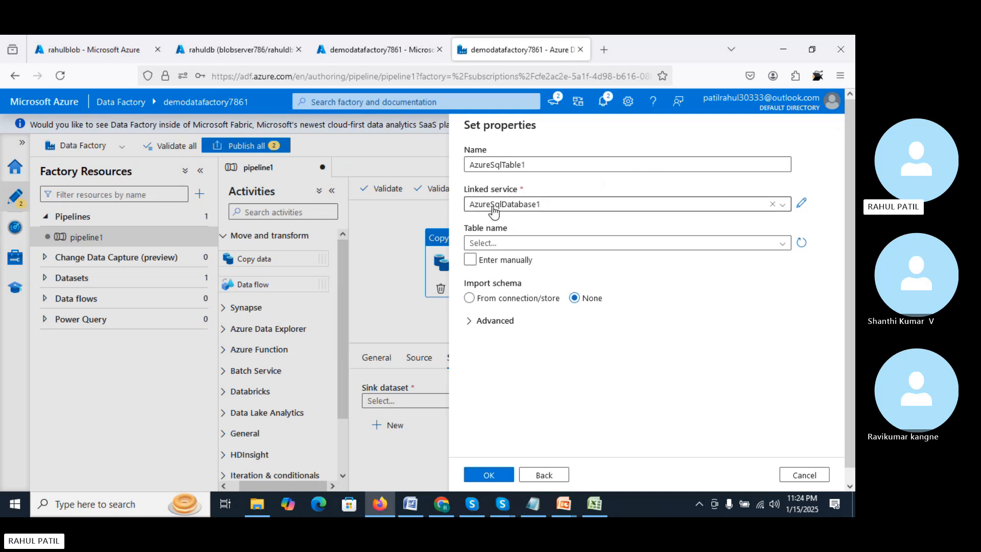
Step: Set the sink dataset's table to dbo.contact and save the dataset
click(537, 250)
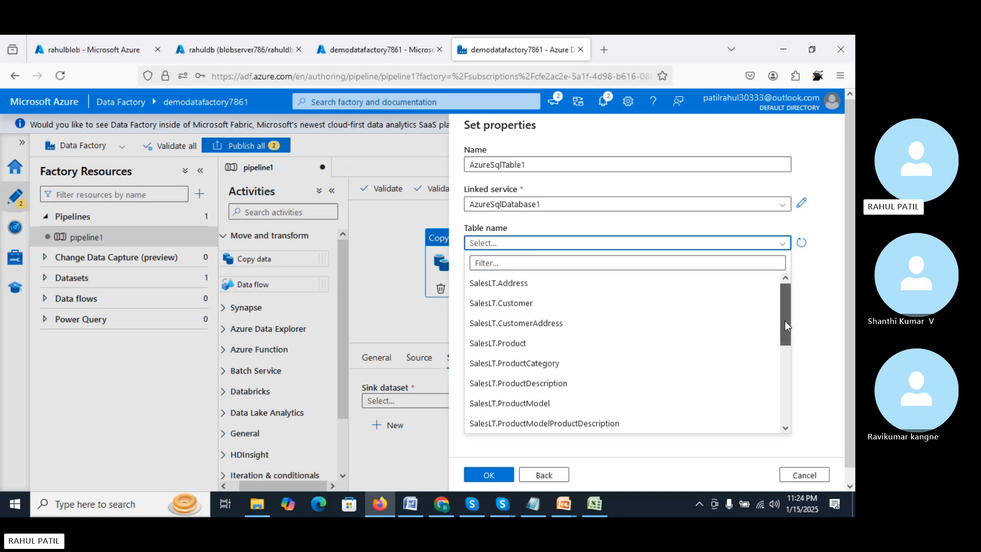
drag(785, 321, 785, 401)
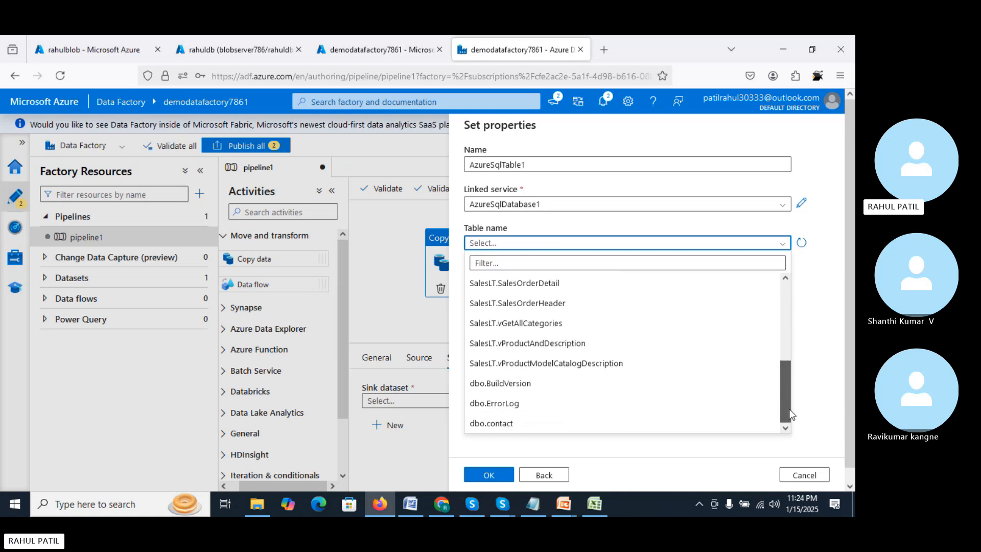
click(579, 422)
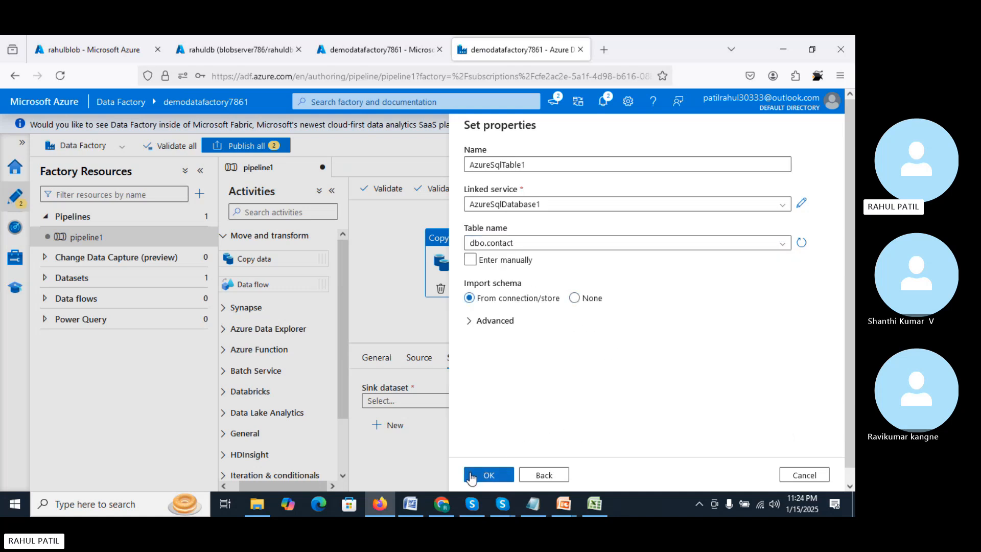
click(490, 476)
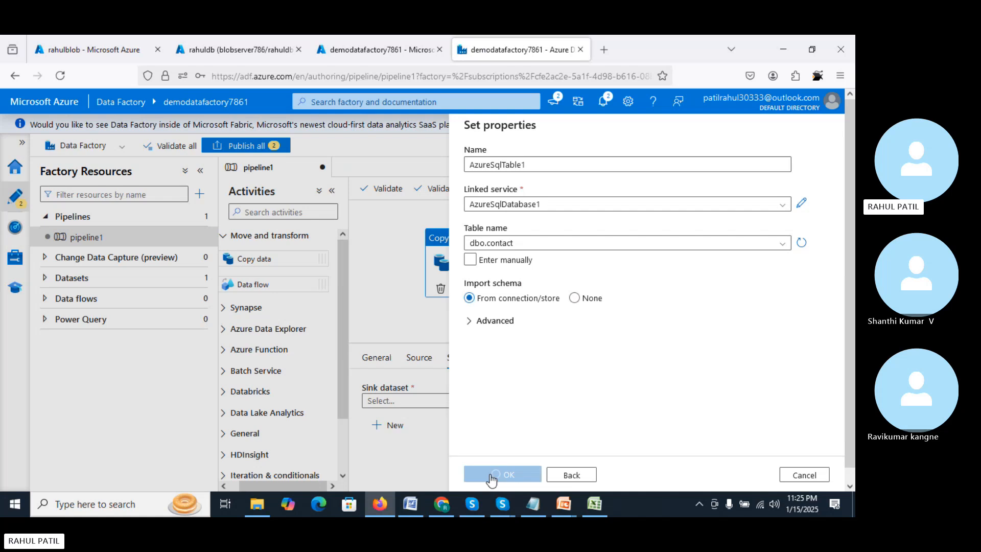
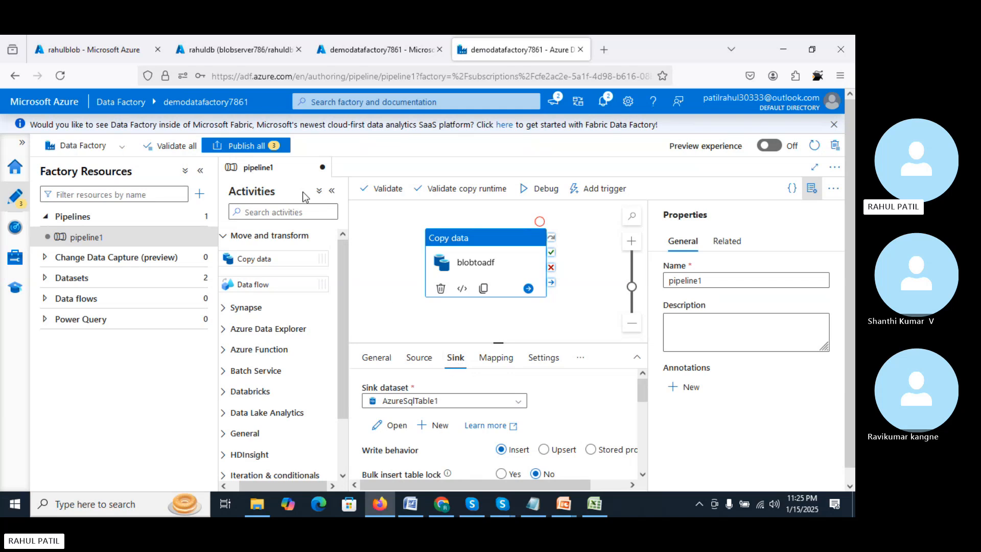
Step: Validate pipeline1 and the whole factory, and publish the pending pipeline and dataset changes to the live environment
click(382, 189)
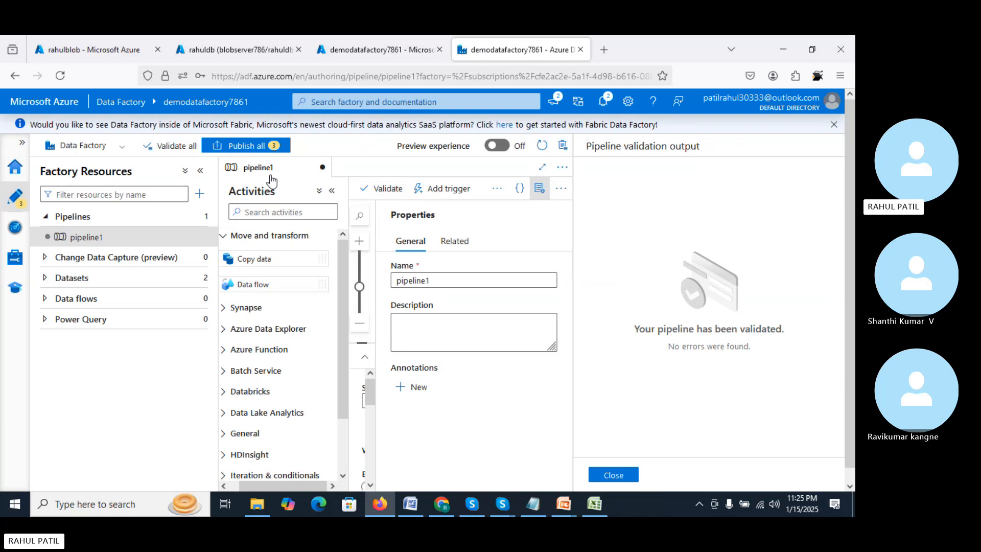
click(172, 147)
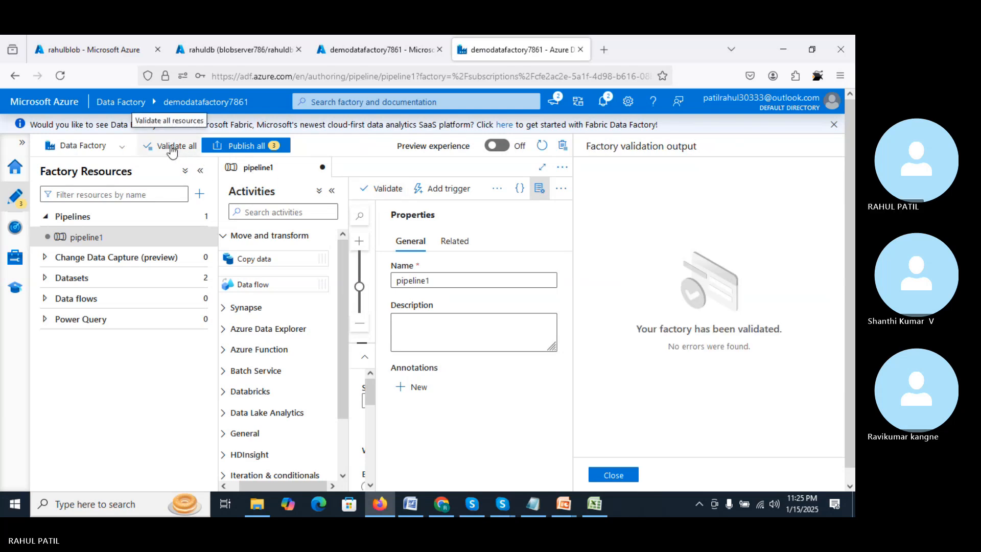
click(248, 148)
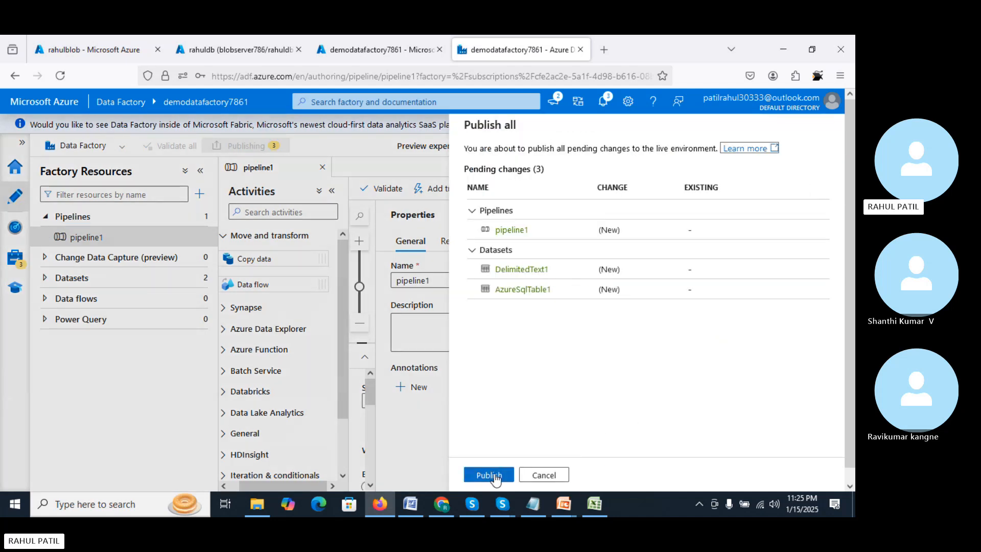
click(489, 475)
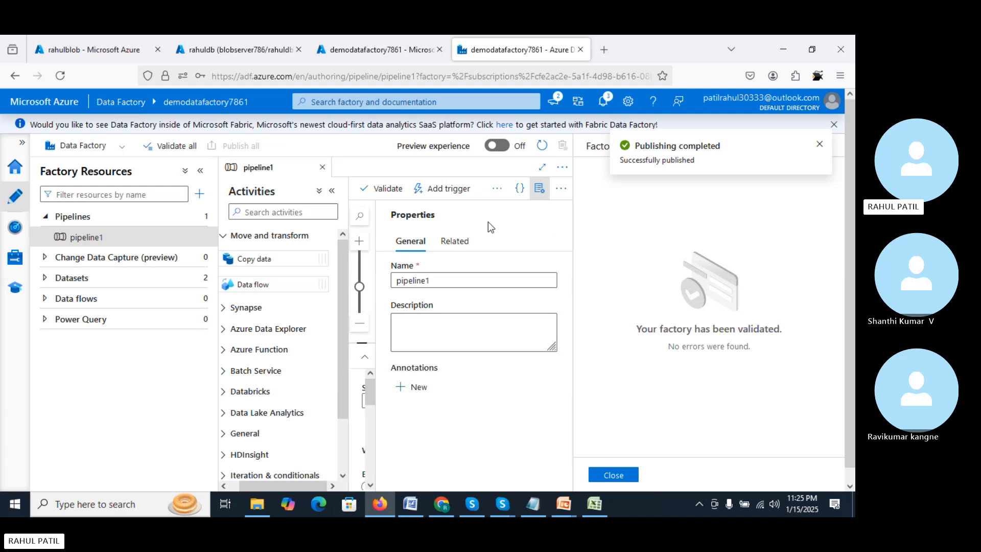
Step: Trigger an immediate run of the published pipeline1 without parameters
click(449, 193)
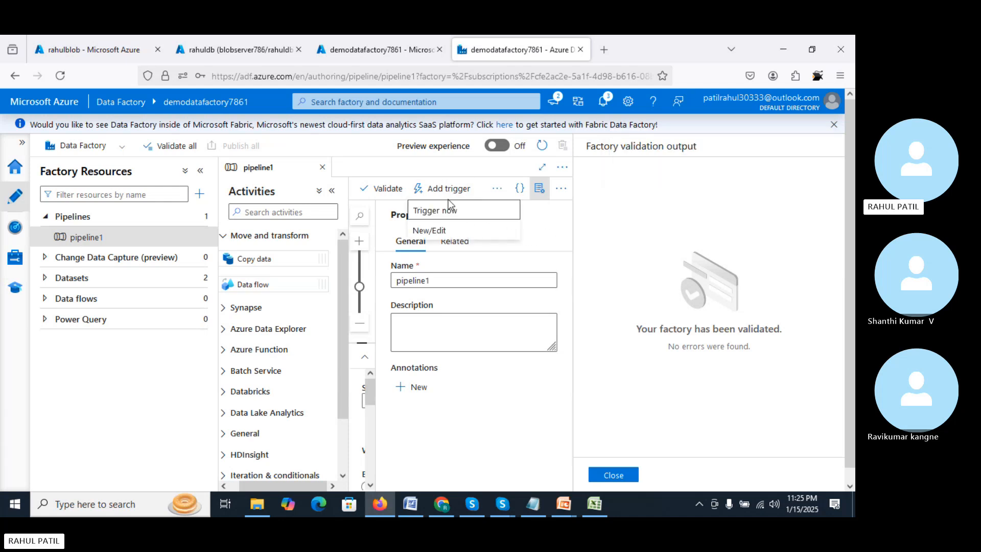
click(448, 213)
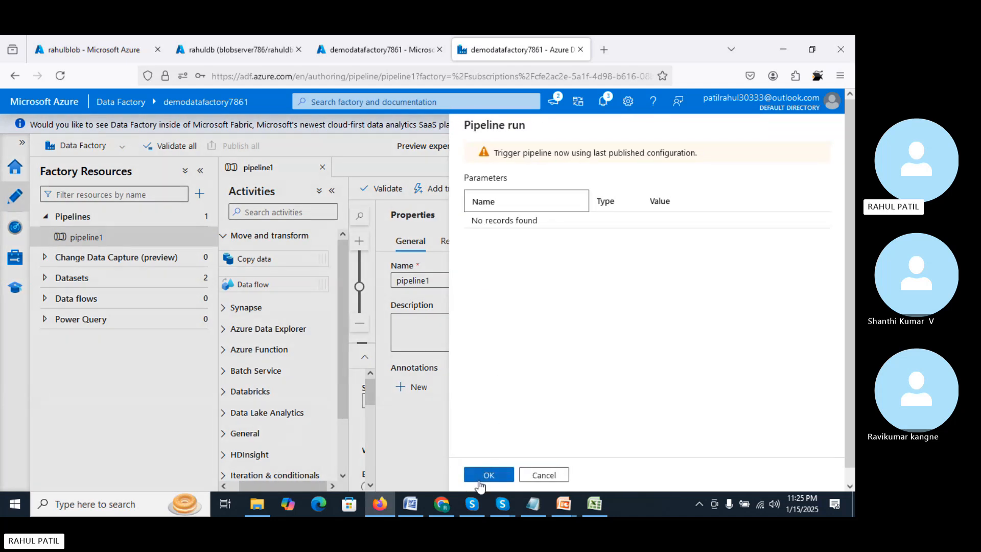
click(481, 476)
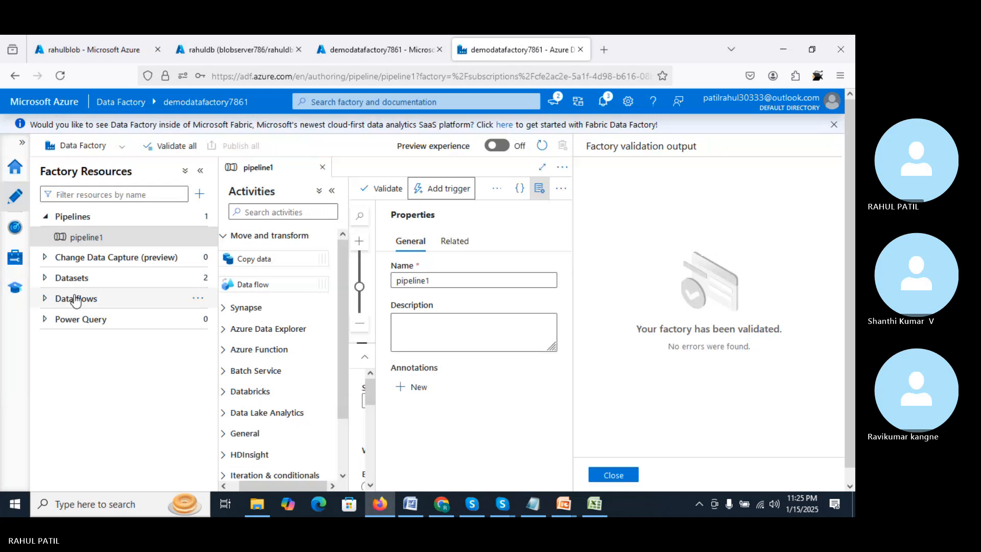
Step: Check the status of the manually triggered pipeline1 run in the pipeline run monitor, reloading the list for its latest state
click(16, 228)
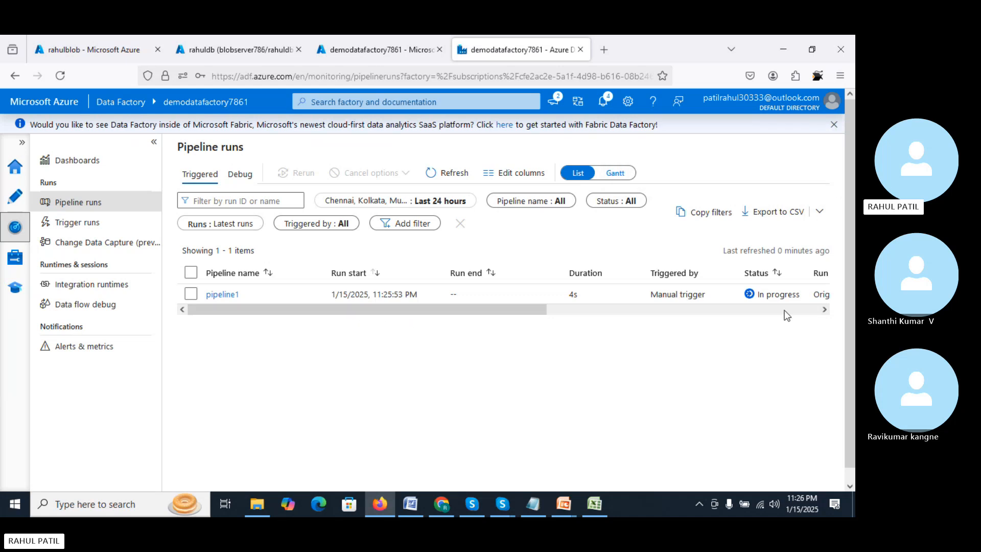
mouse_move(526, 310)
mouse_down()
mouse_move(669, 317)
mouse_move(480, 314)
mouse_move(553, 313)
mouse_up()
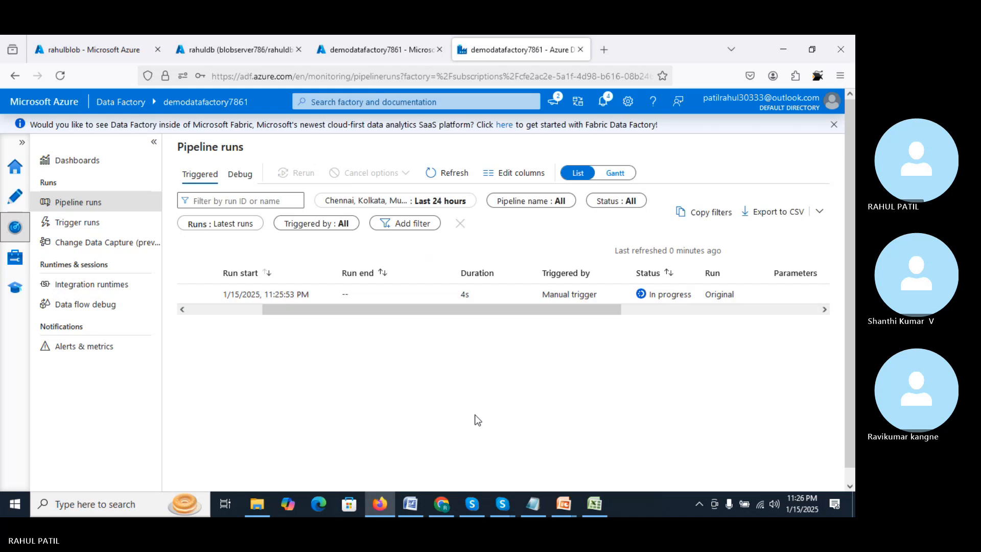
mouse_move(391, 310)
mouse_down()
mouse_move(356, 310)
mouse_move(407, 310)
mouse_up()
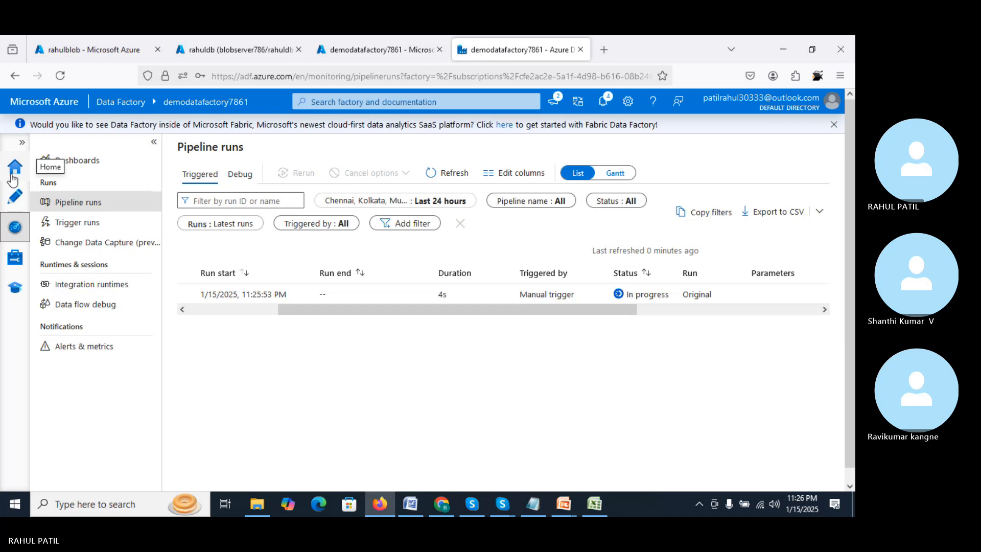
click(13, 175)
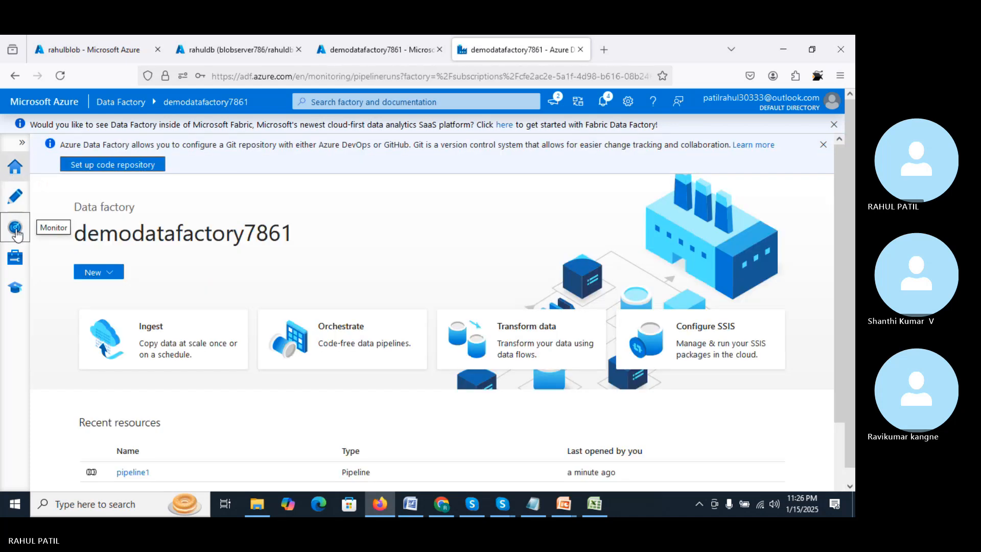
click(16, 233)
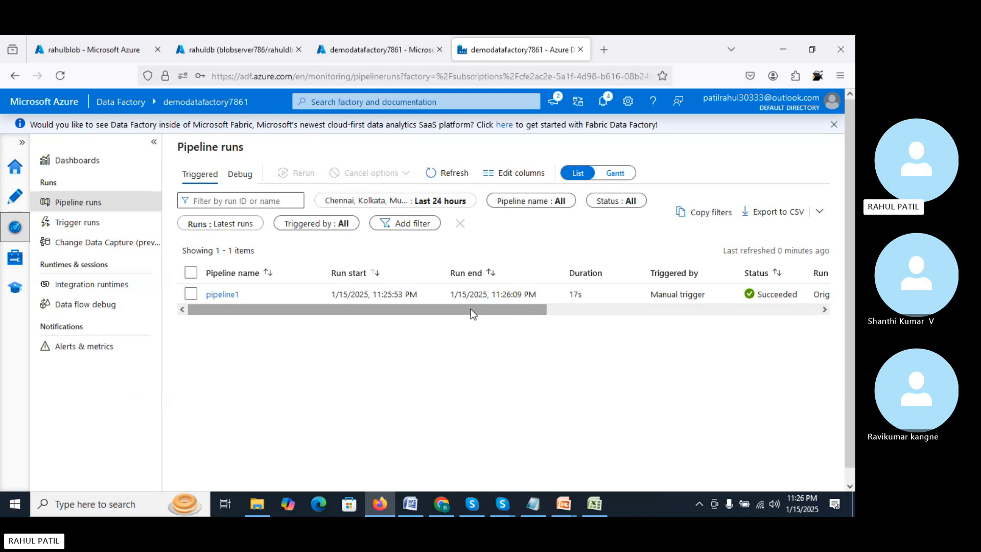
drag(480, 305, 499, 331)
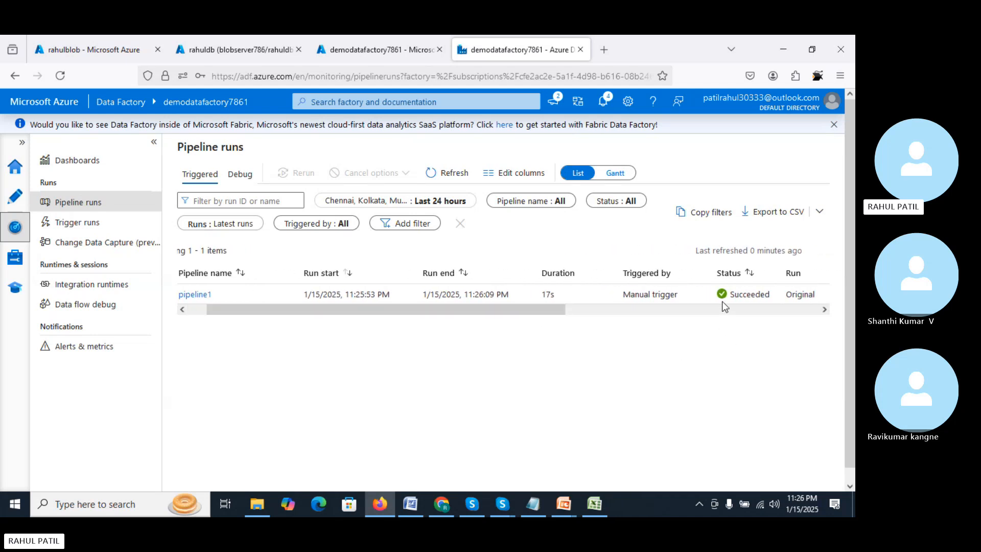
Step: In rahuldb's query editor, add the statement "select * from contact;" below the CREATE TABLE statement
click(244, 53)
click(414, 321)
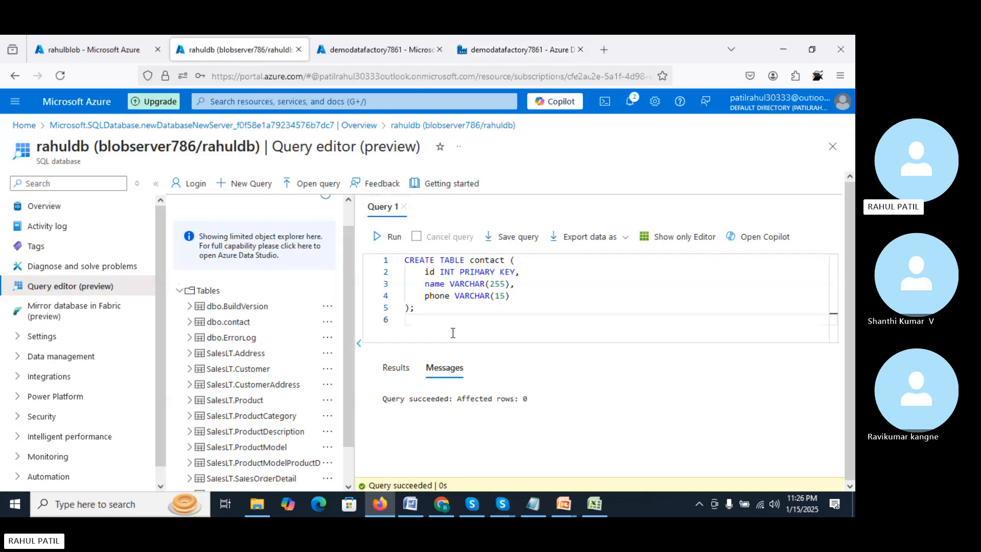
text(select)
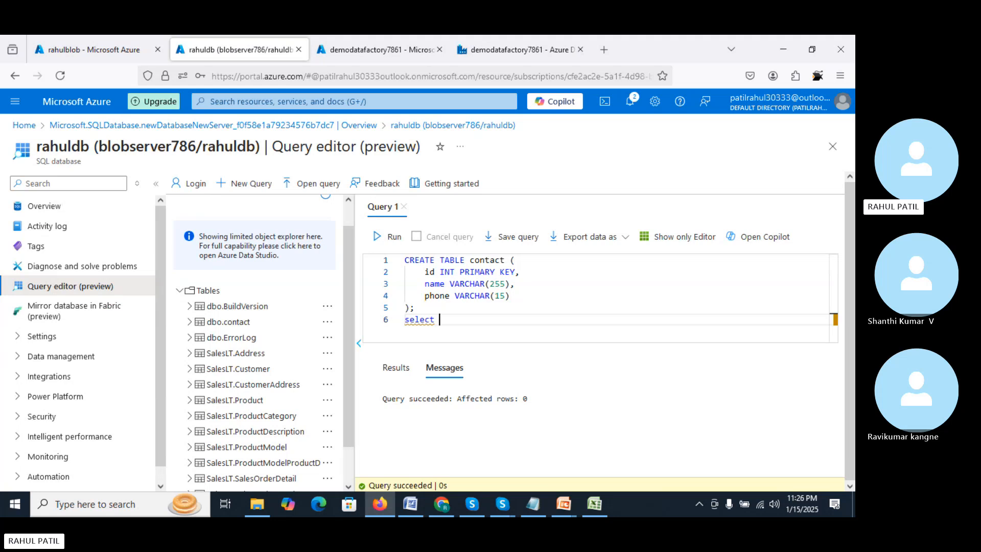
text( *)
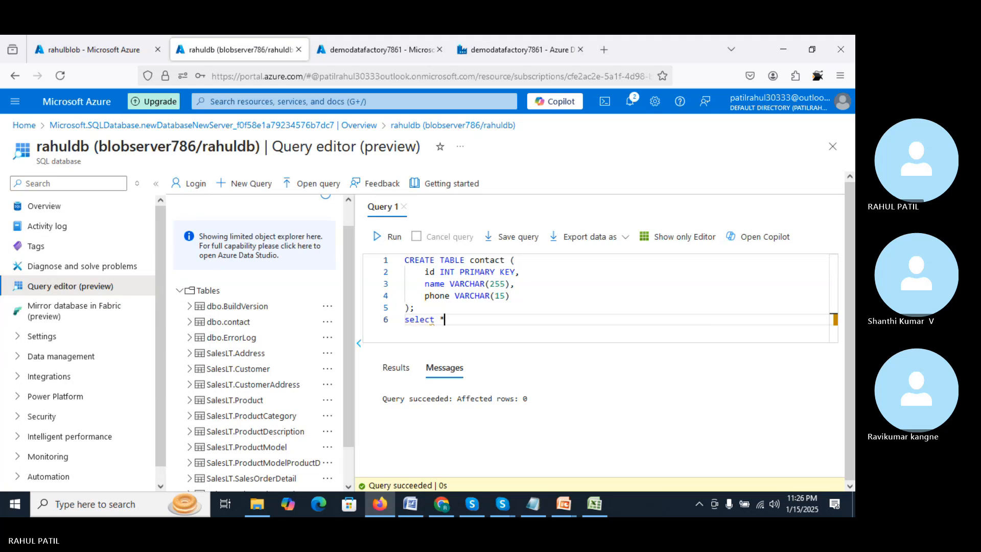
text( from contact)
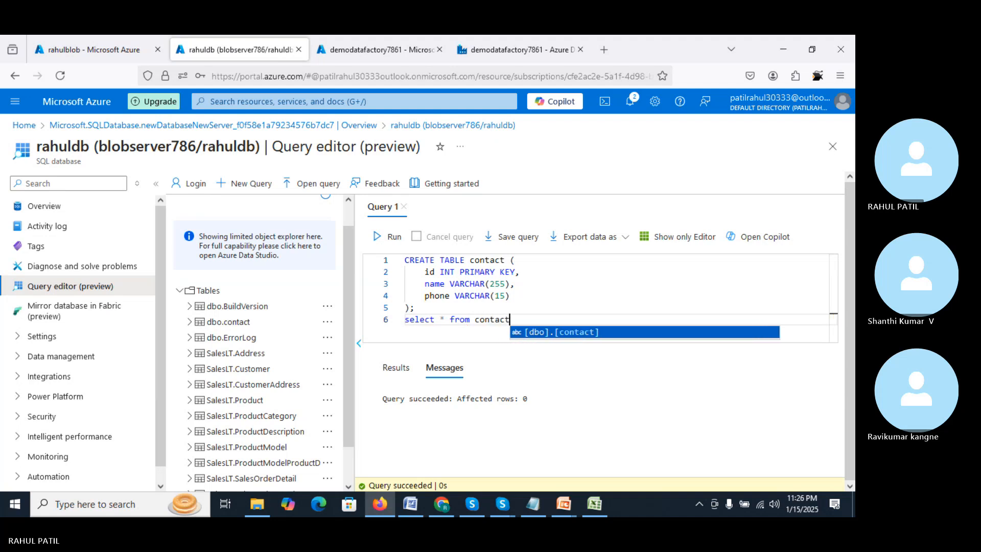
text(;)
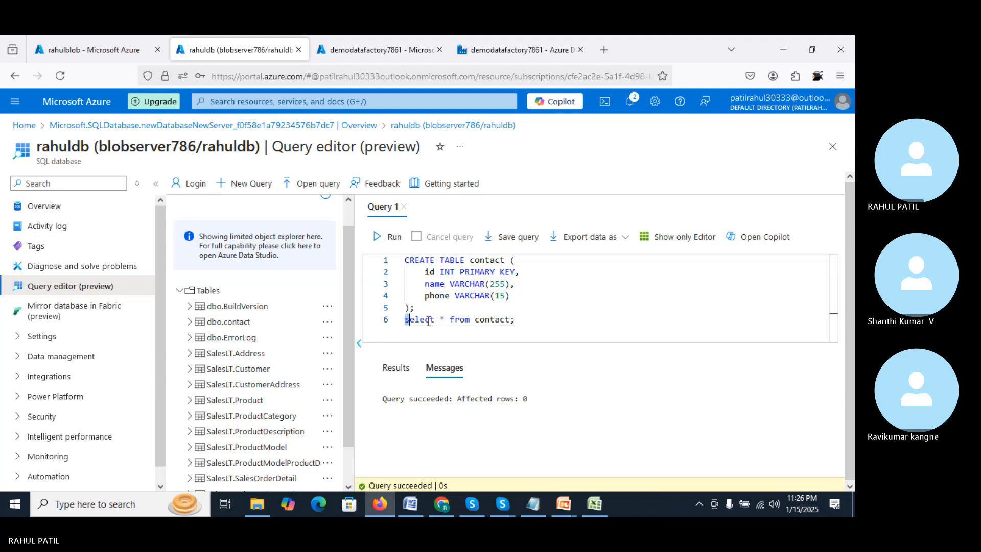
Step: Run only the select statement on the contact table and look through the returned id, name and phone rows
drag(406, 319, 516, 317)
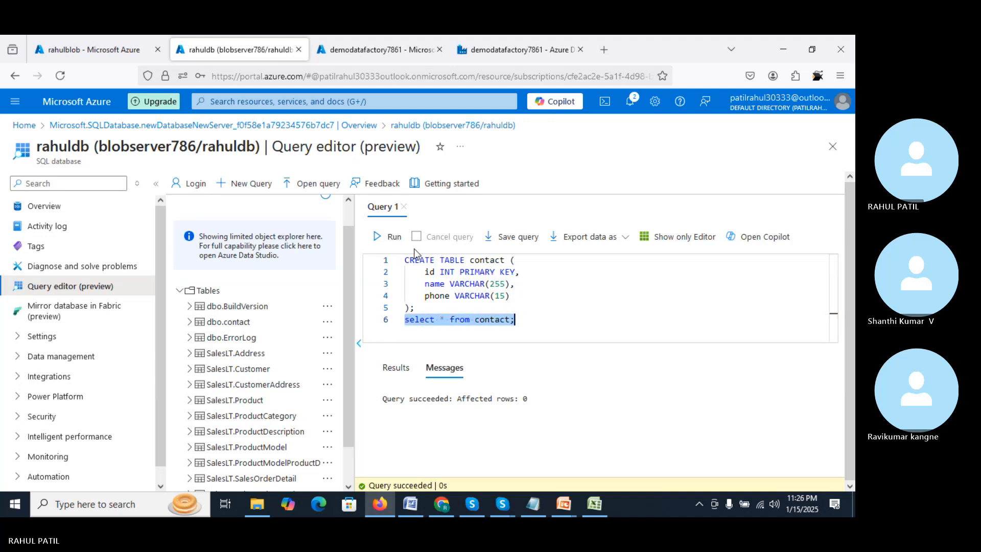
click(389, 240)
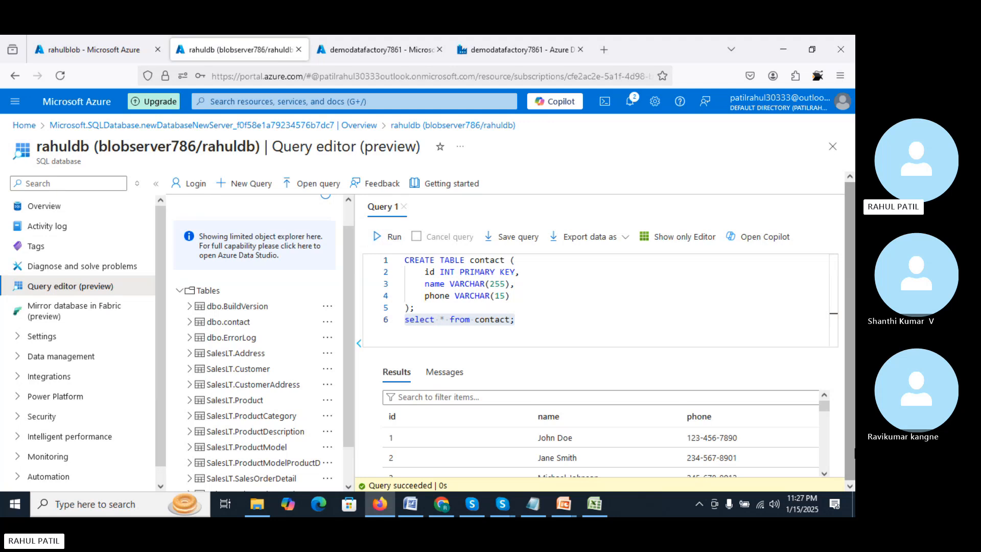
scroll(823, 413, down, 5)
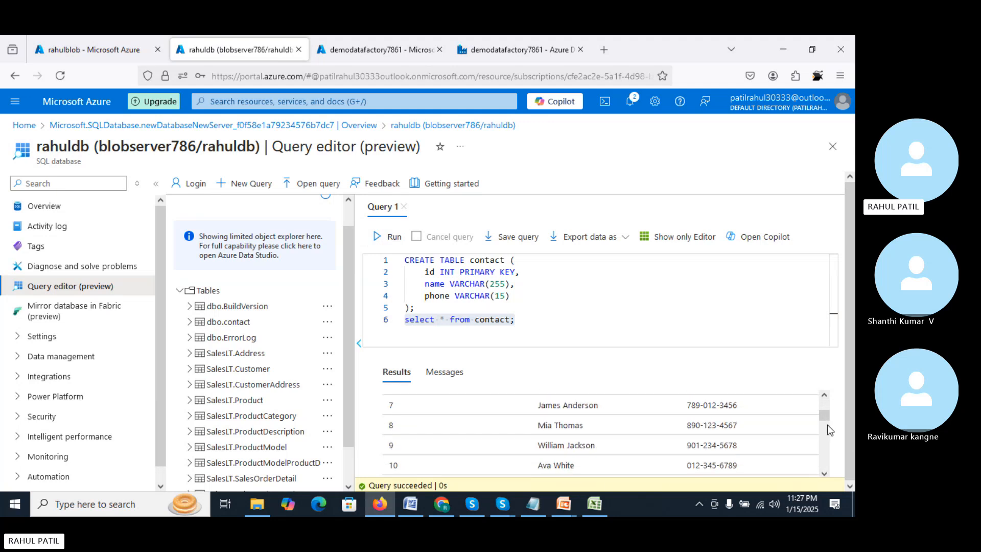
scroll(828, 429, down, 3)
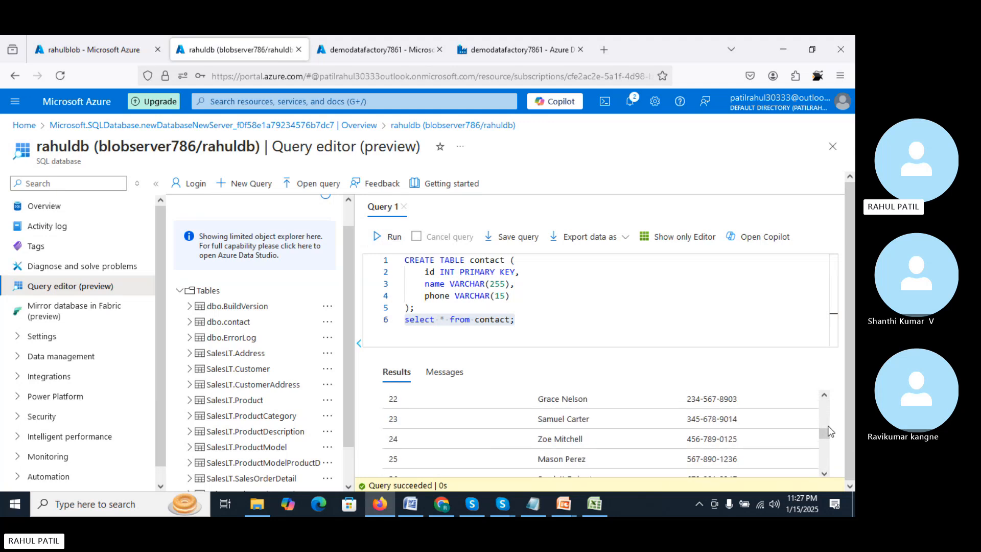